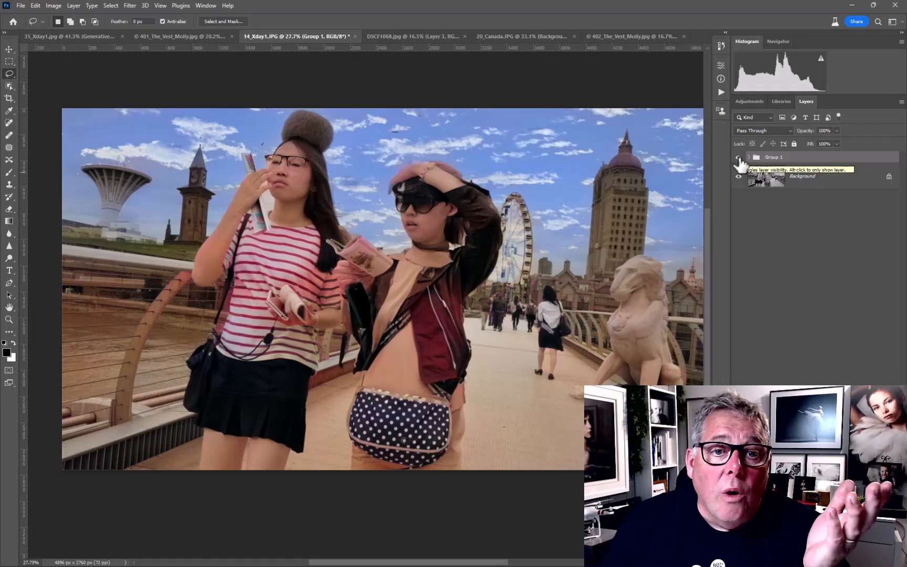
Compare the bridge photo with and without Group 1 by hiding the group and showing it again.
click(739, 158)
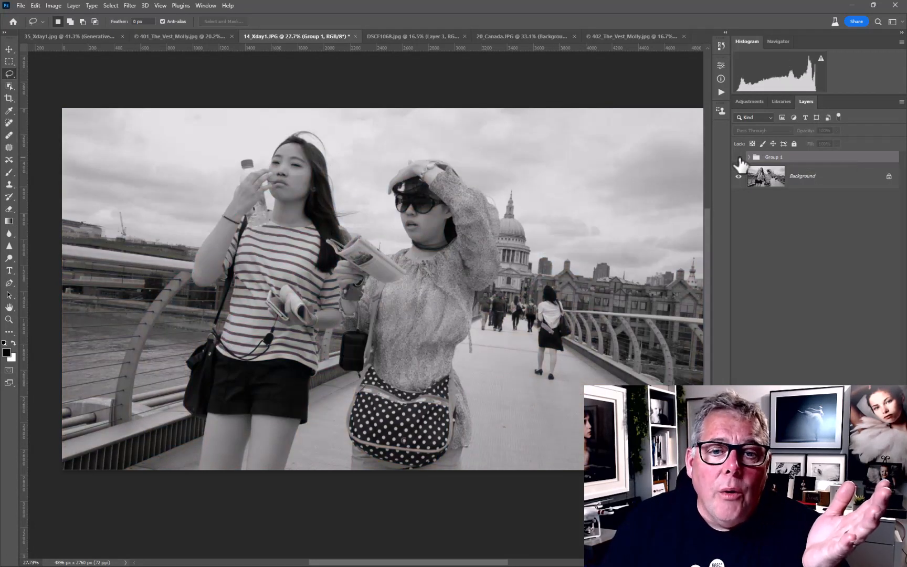
click(739, 157)
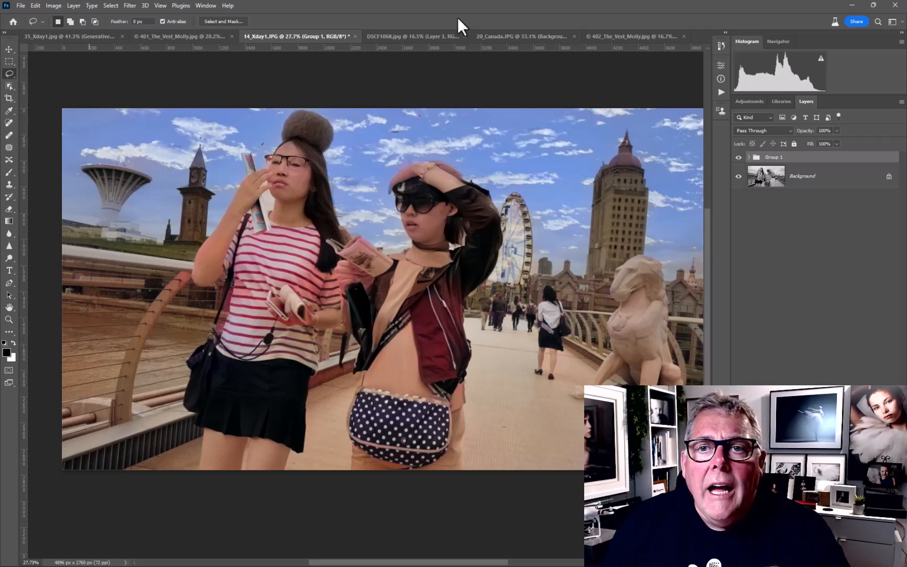
Switch to 20_Canada.JPG and undo its existing canvas extension and generated snowy street.
click(546, 36)
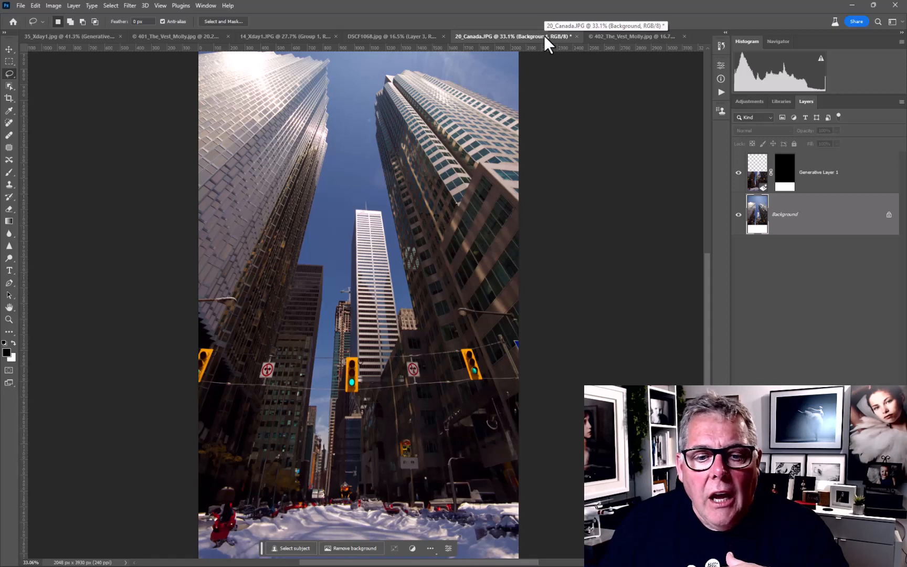
scroll(540, 302, down, 1)
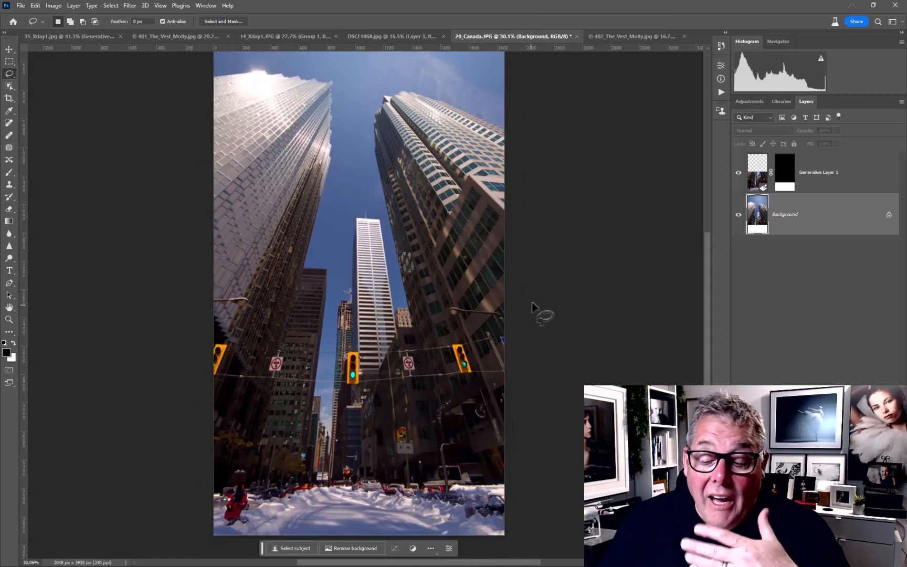
key(ctrl+z)
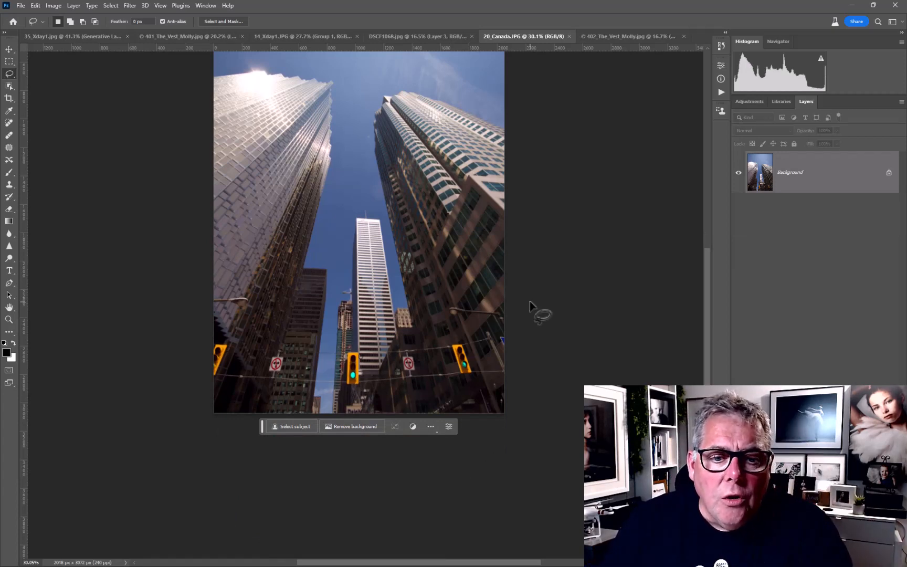
Extend the skyscraper photo's canvas downward to a height of about 3942 px with the Crop tool.
scroll(529, 303, down, 1)
key(c)
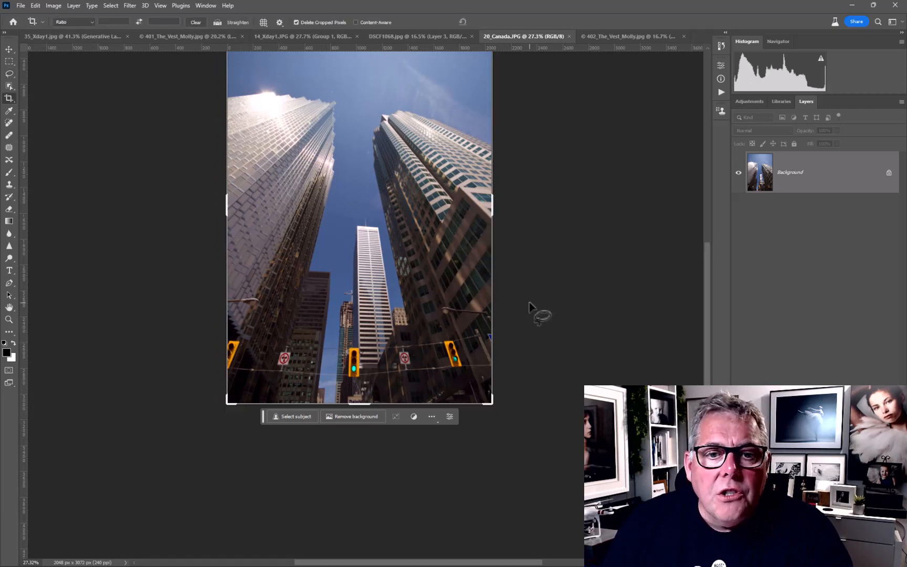
click(362, 405)
drag(362, 405, 357, 469)
key(Return)
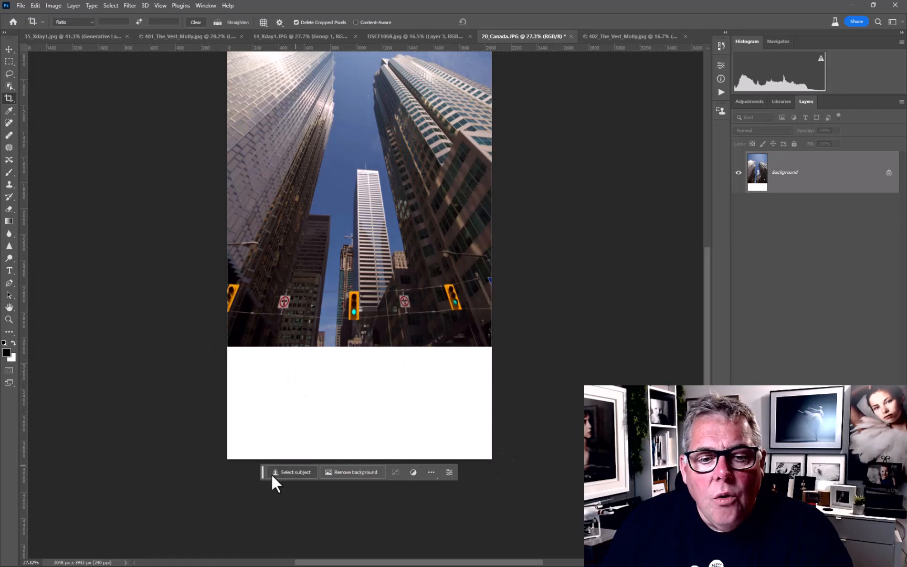
Move the Contextual Task Bar up beside the buildings and check its visibility option.
drag(263, 474, 489, 257)
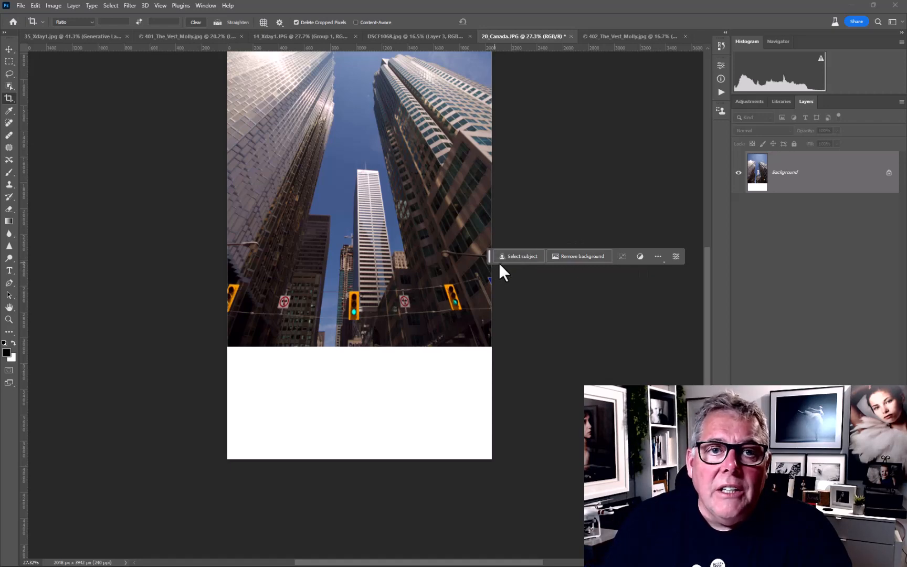
click(206, 6)
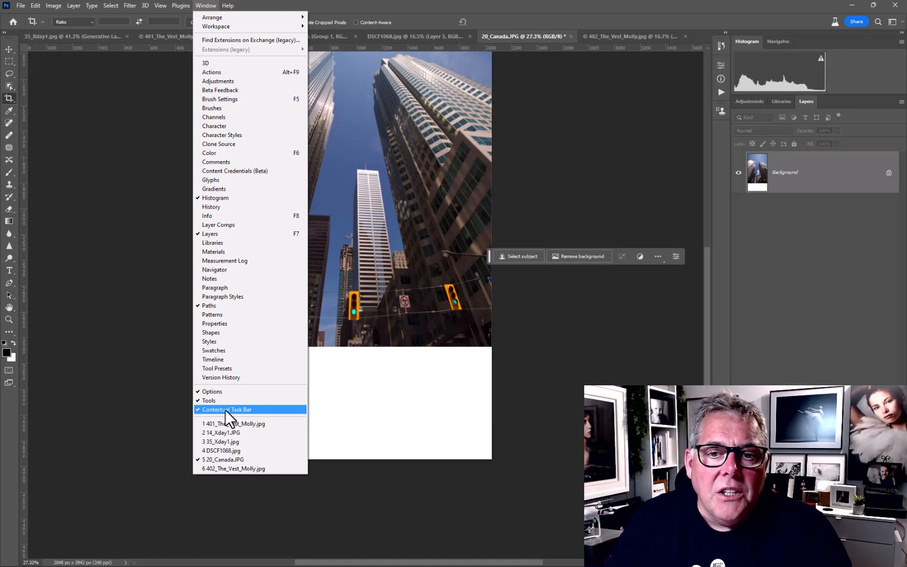
click(539, 352)
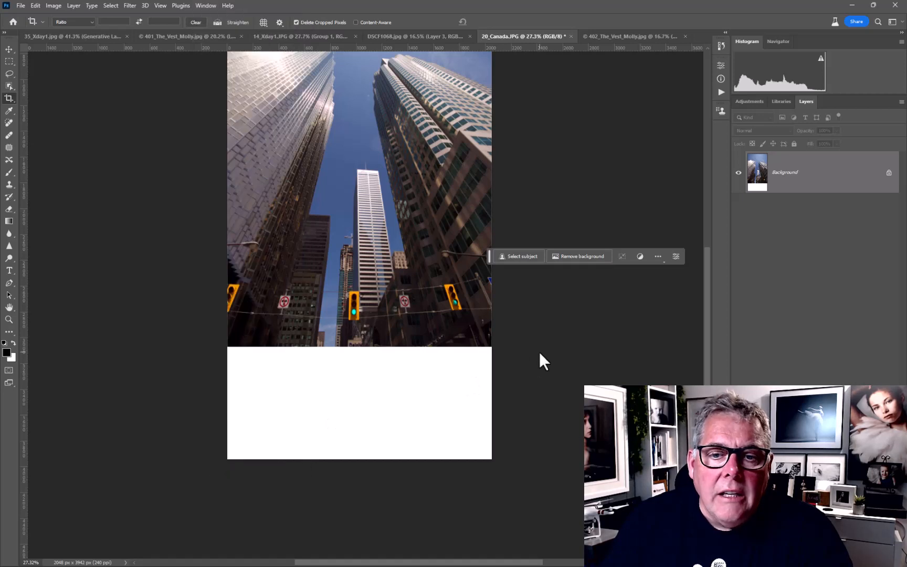
Select the blank white area with a rectangular marquee slightly overlapping the photo, and run Generative Fill on it without a prompt.
click(11, 61)
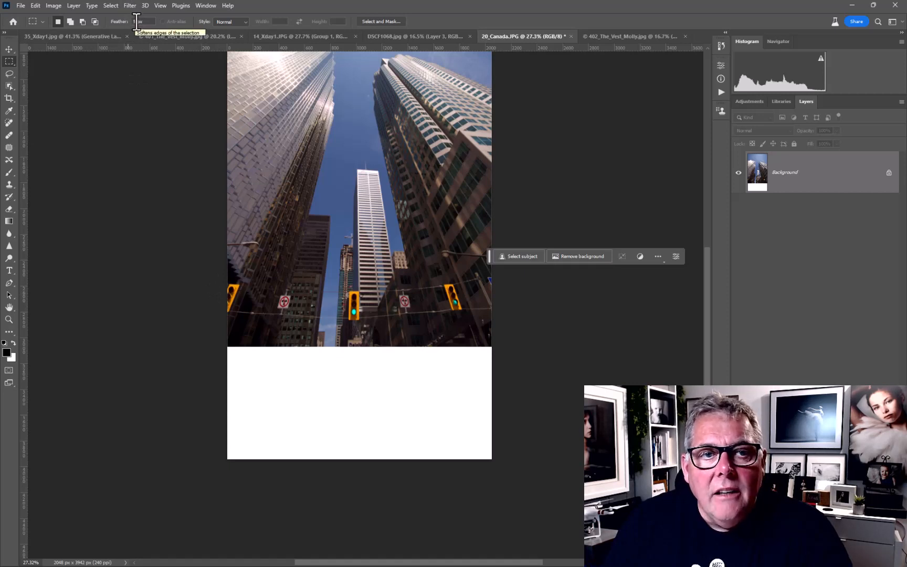
drag(217, 340, 526, 479)
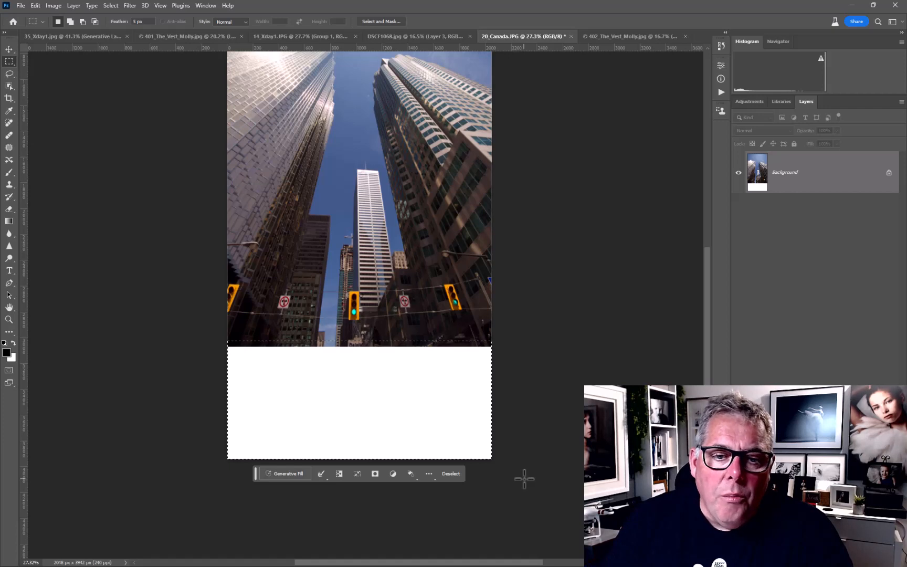
click(285, 473)
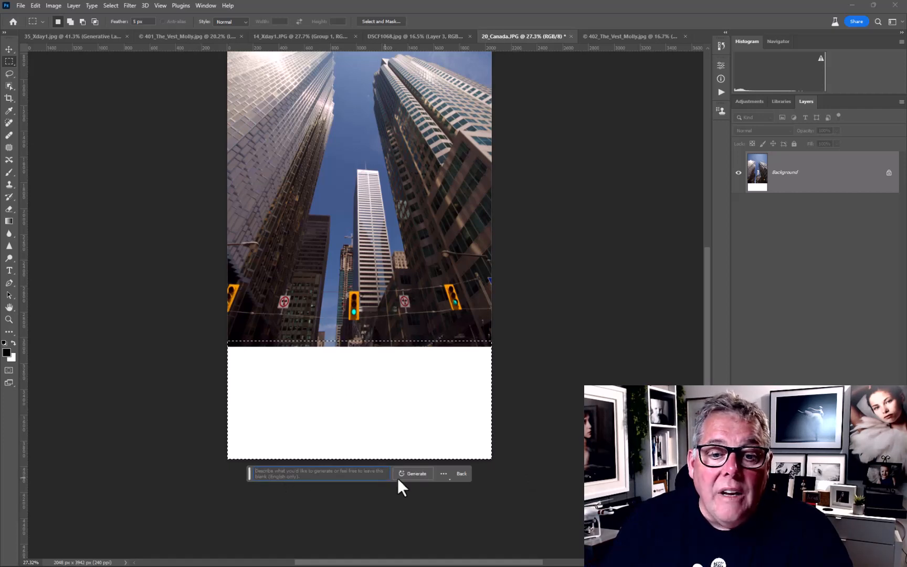
click(415, 474)
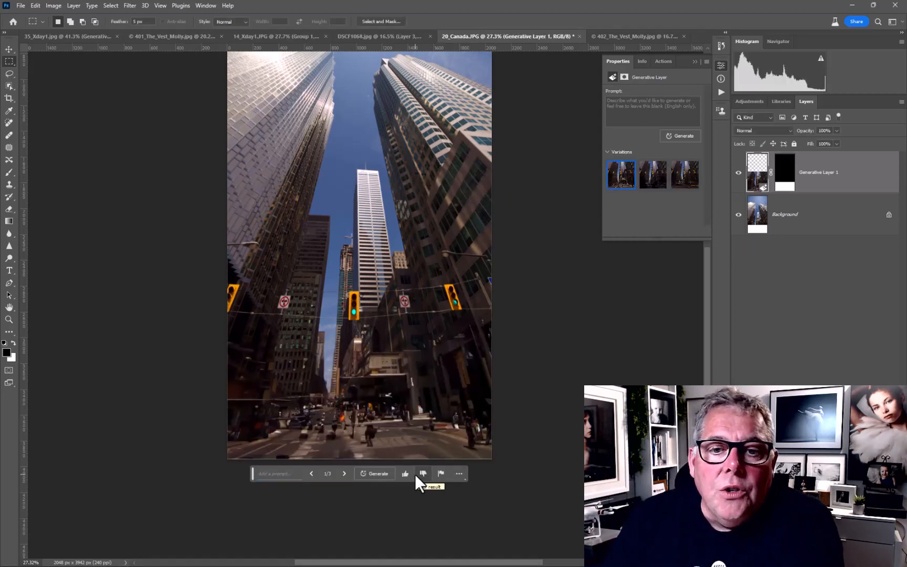
Preview the street variations, generate another set without a prompt, and choose the new variation showing an open, empty road.
click(650, 177)
click(684, 182)
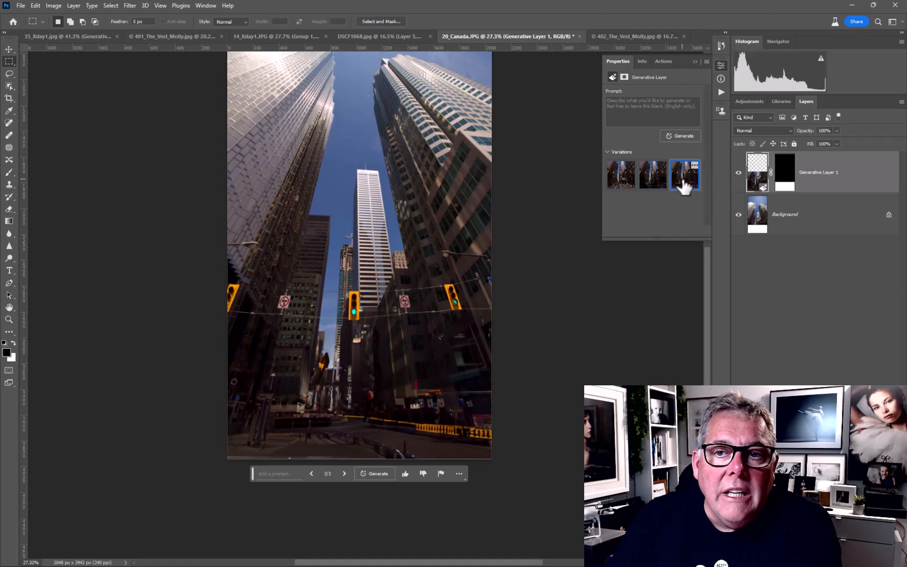
click(676, 136)
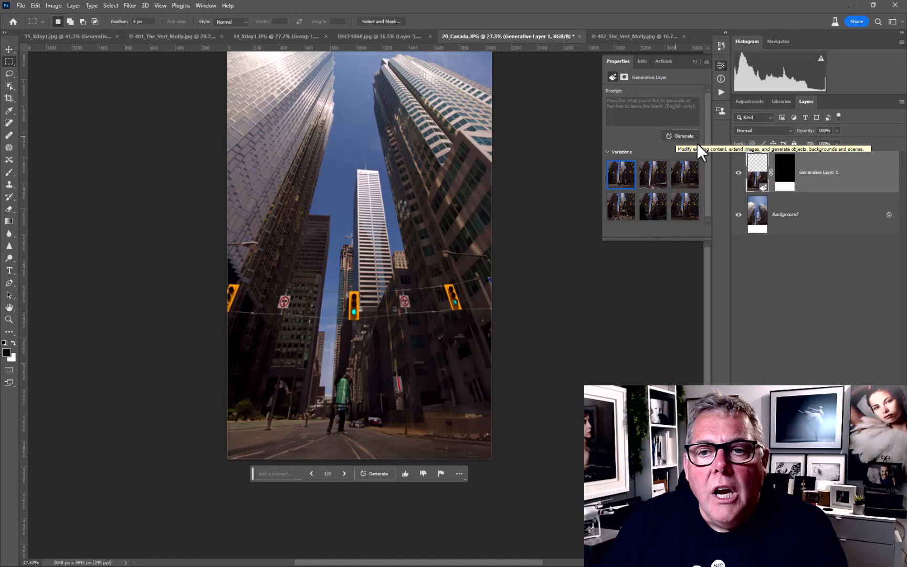
click(650, 178)
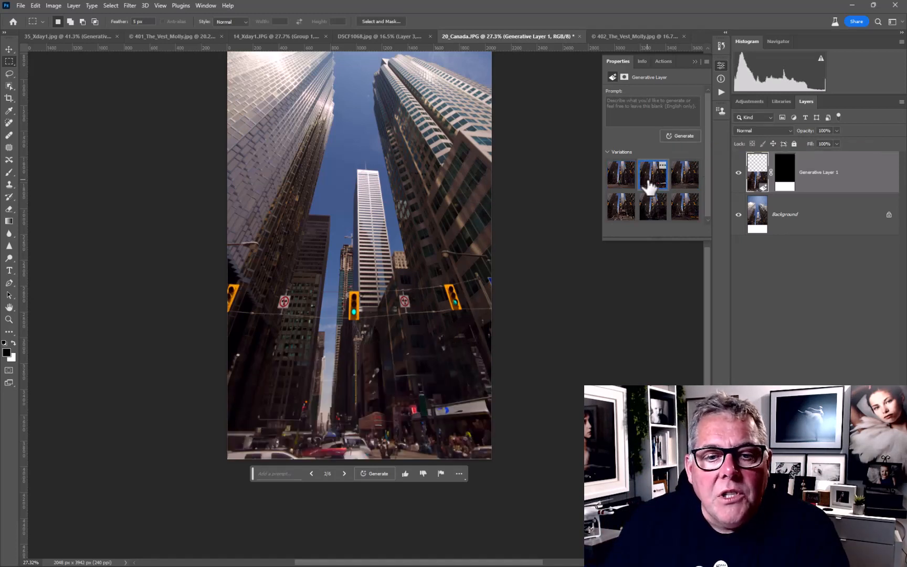
click(685, 181)
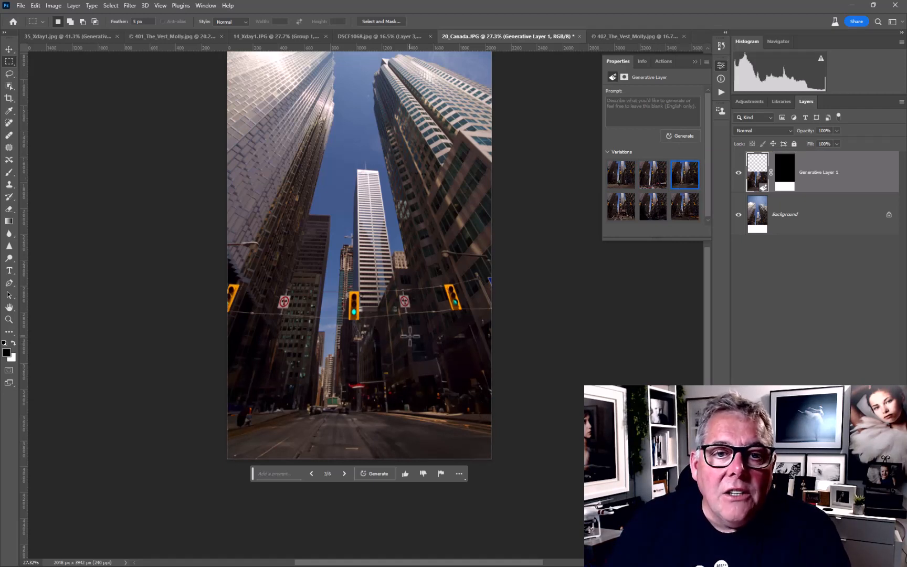
Close 20_Canada.JPG without saving its changes.
scroll(410, 336, down, 3)
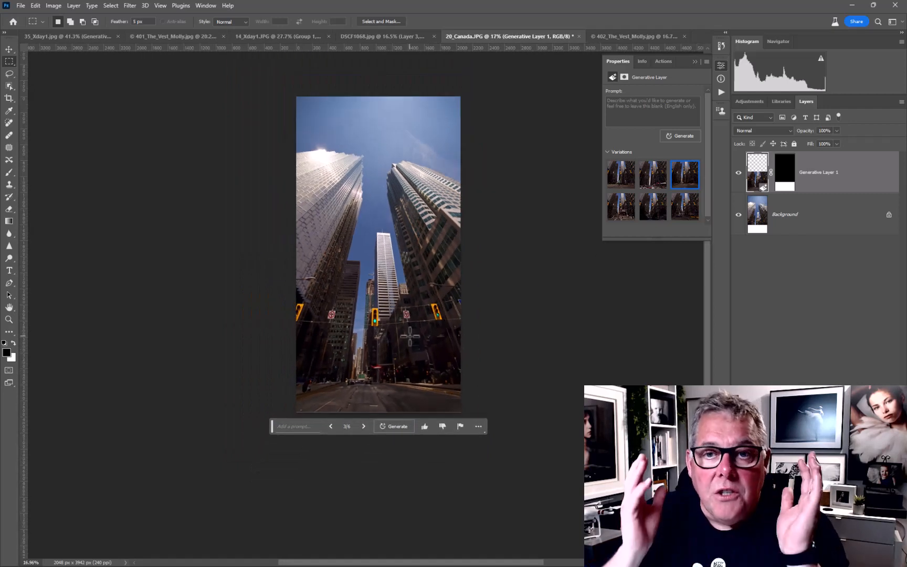
key(ctrl+w)
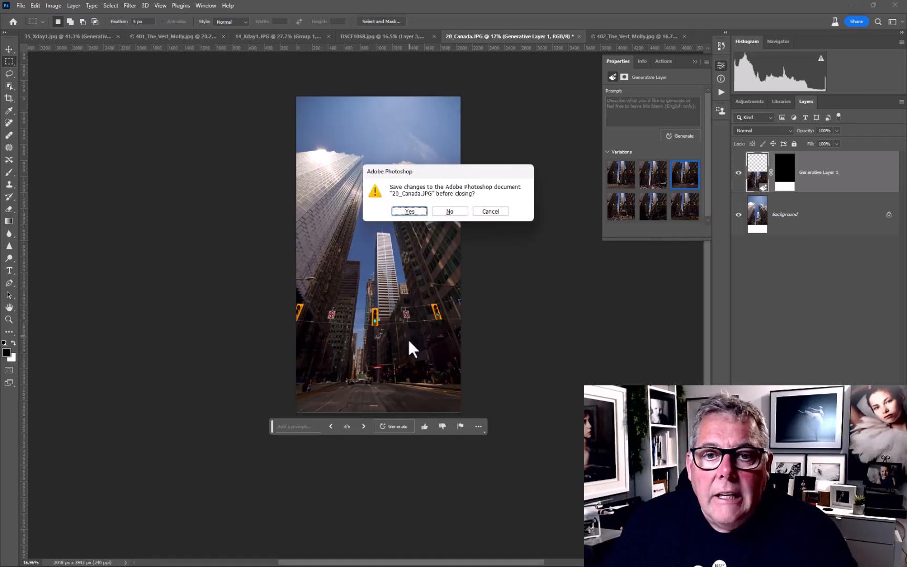
key(n)
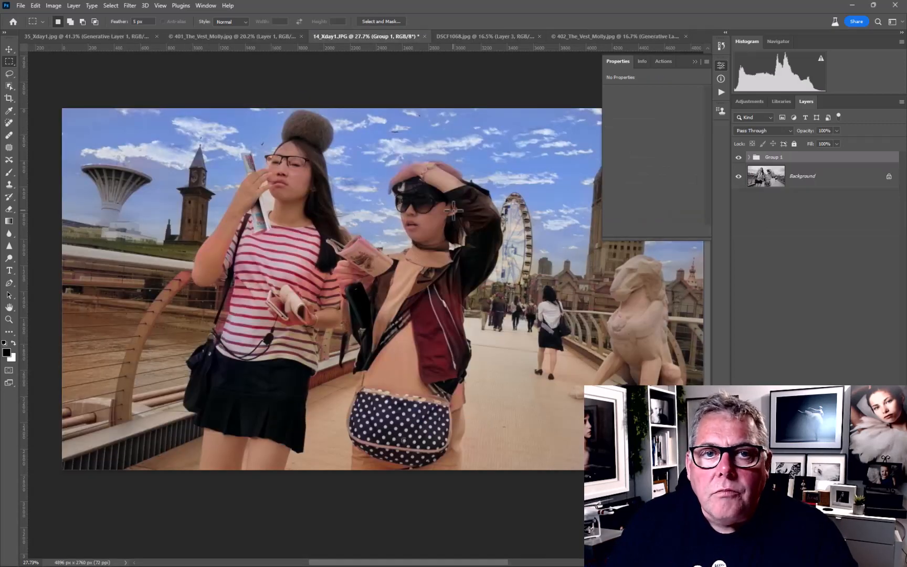
Switch to the red-dress portrait, show only the Background, and reveal the dress, flag and bedroom layers in turn.
click(587, 37)
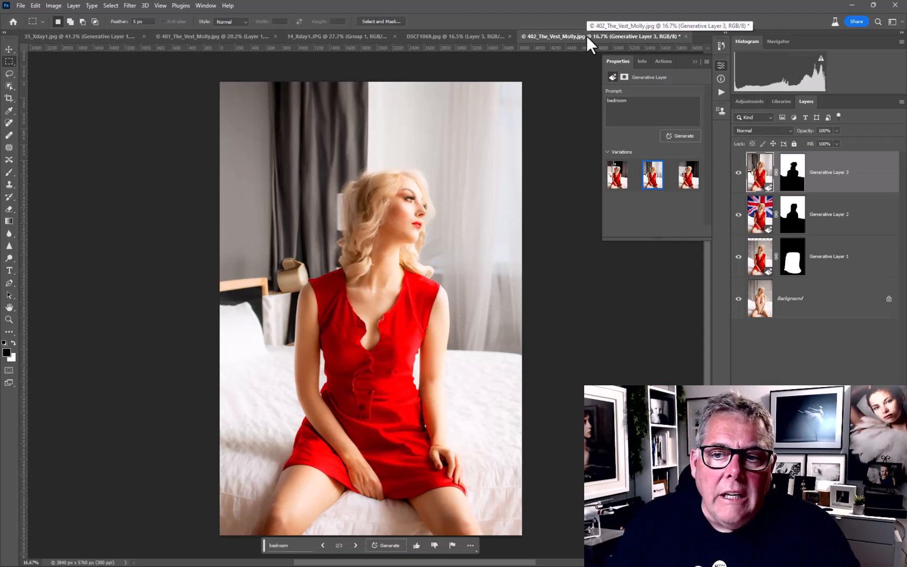
alt+click(738, 299)
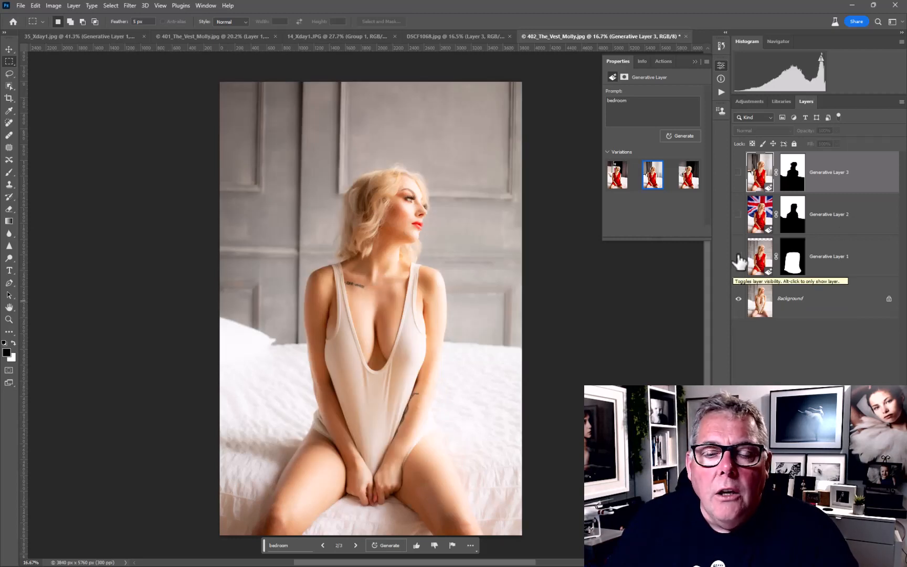
click(738, 256)
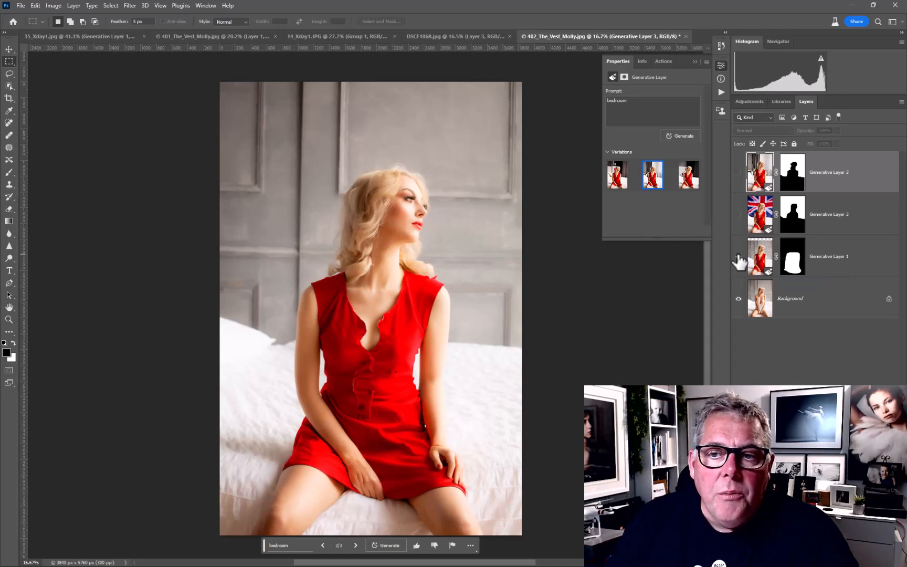
click(739, 214)
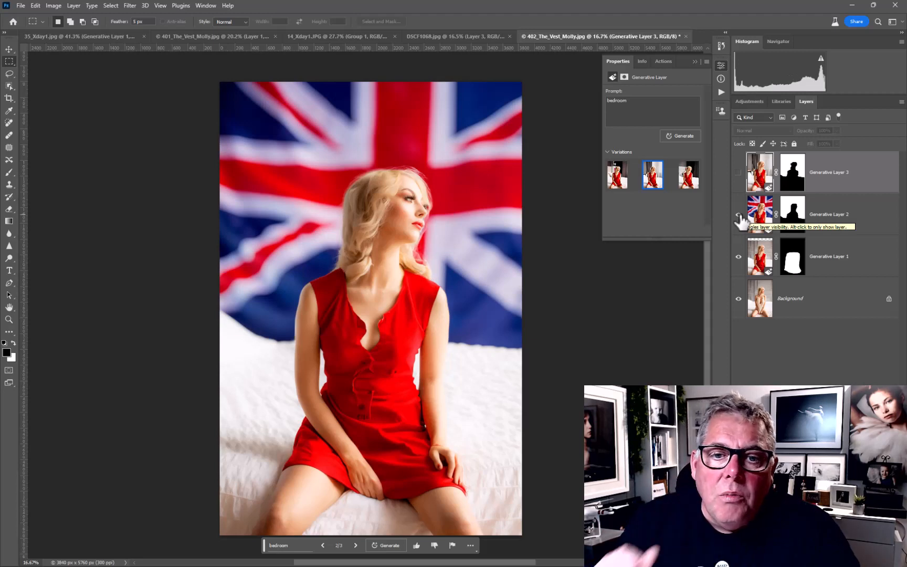
click(739, 214)
click(738, 172)
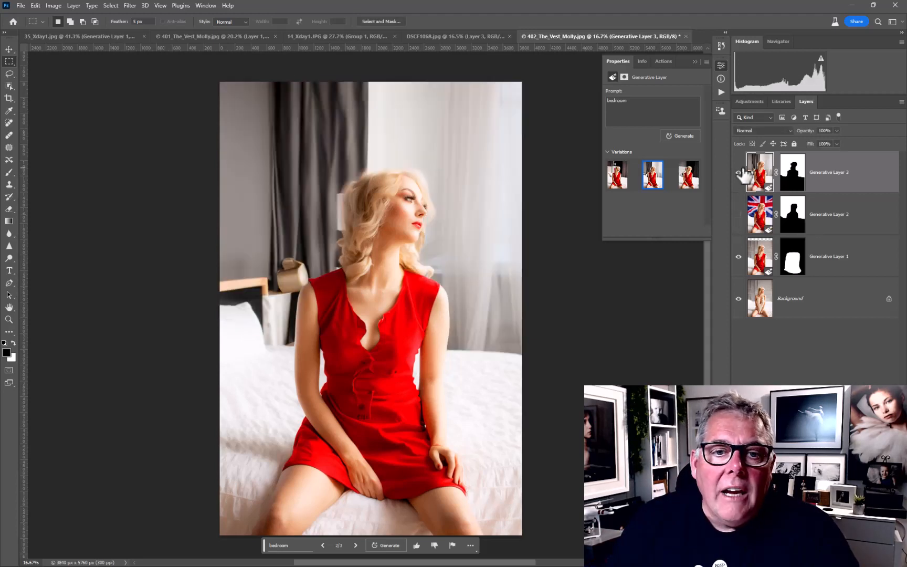
Preview the alternative bedroom variations of Generative Layer 3 and the union jack flag variations of Generative Layer 2.
click(617, 179)
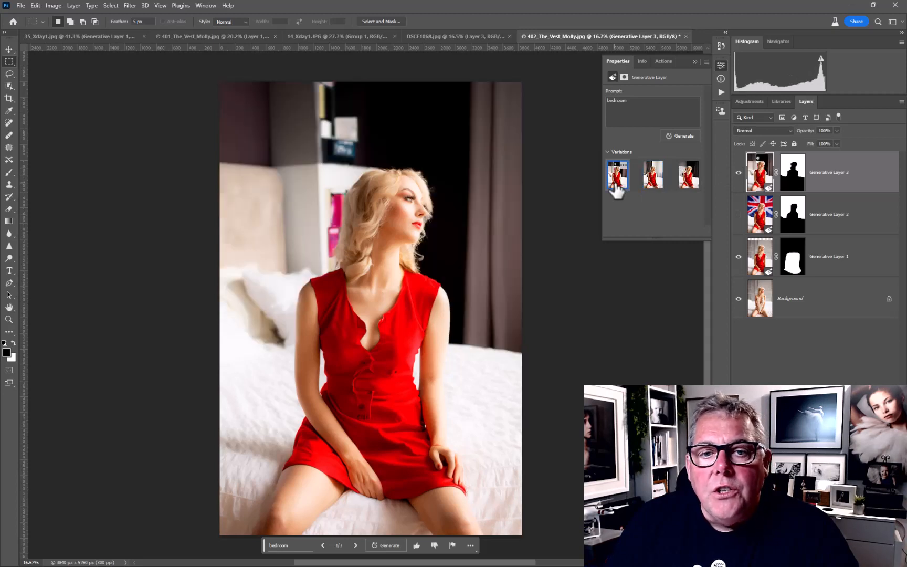
click(689, 177)
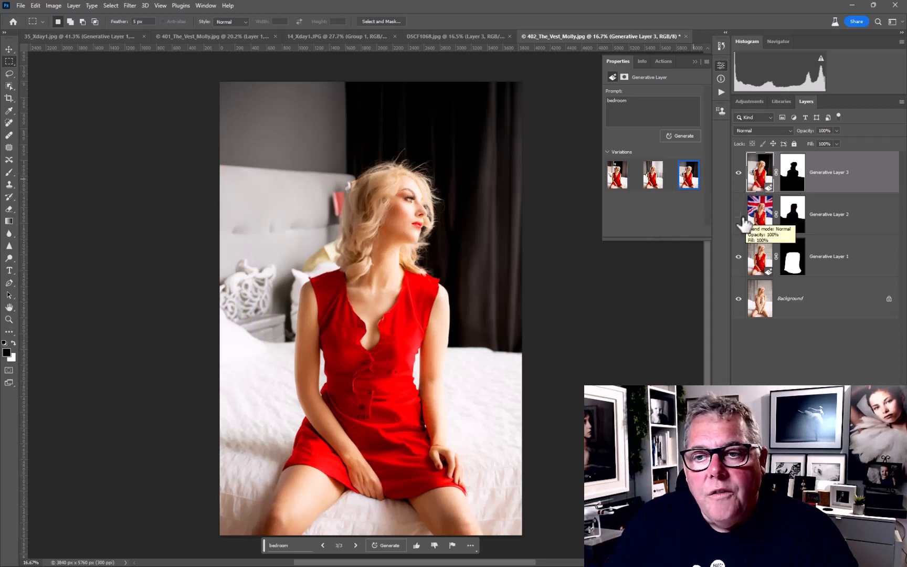
click(739, 172)
click(738, 214)
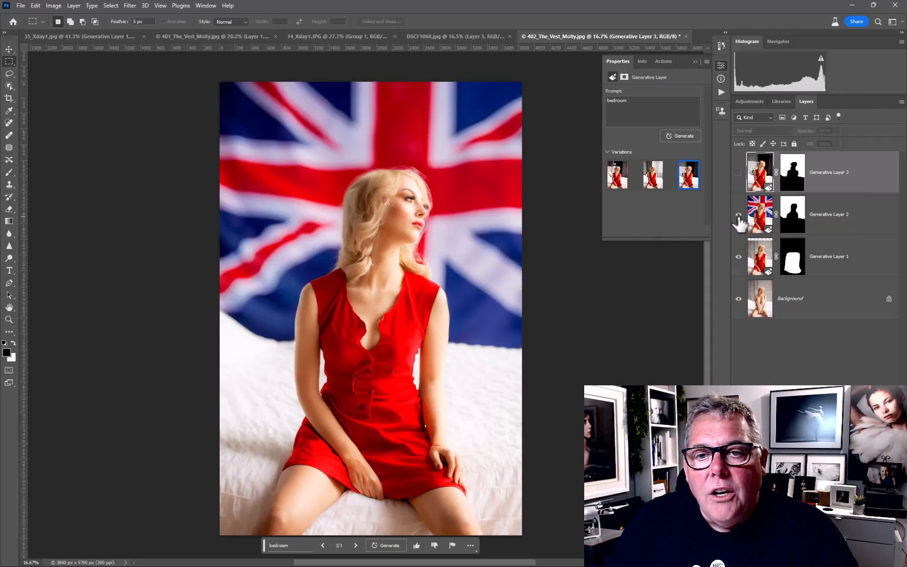
click(759, 221)
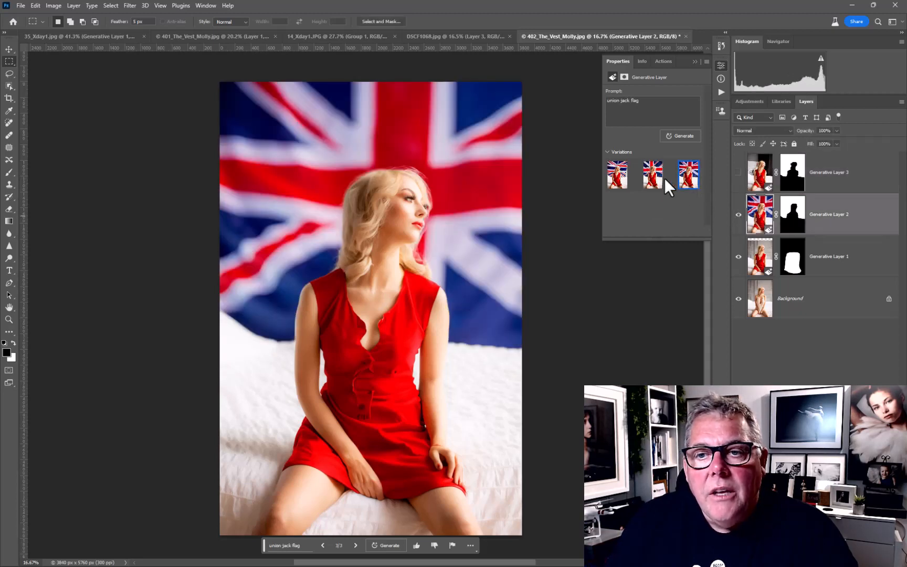
click(656, 180)
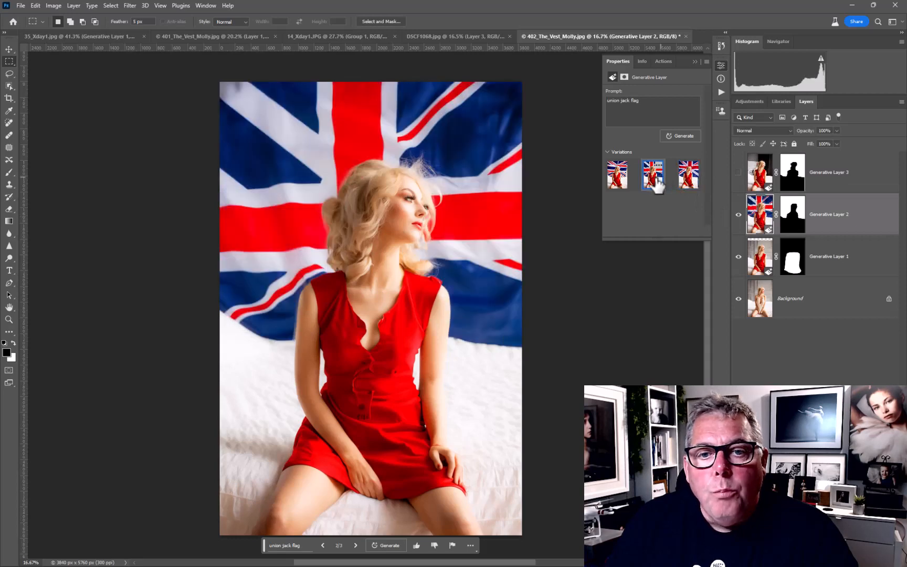
click(621, 181)
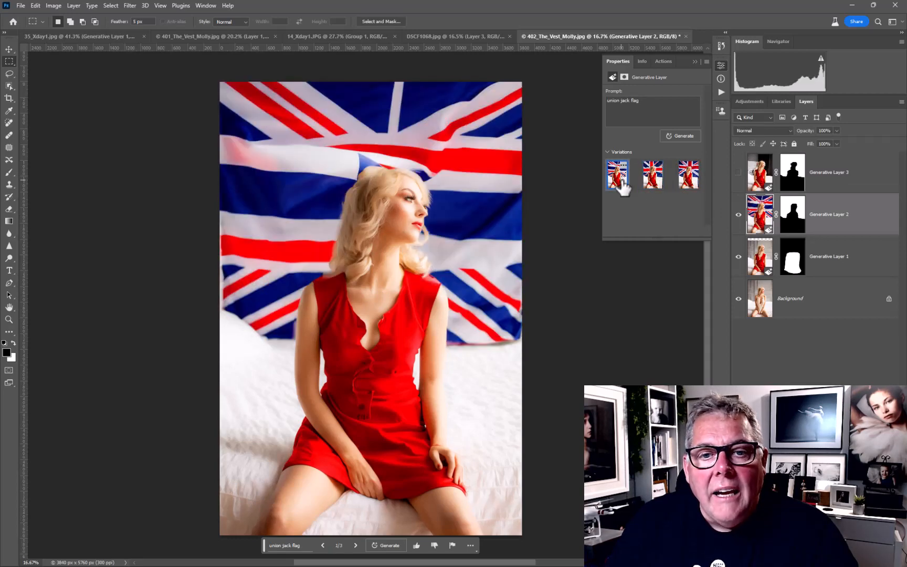
click(739, 214)
click(738, 172)
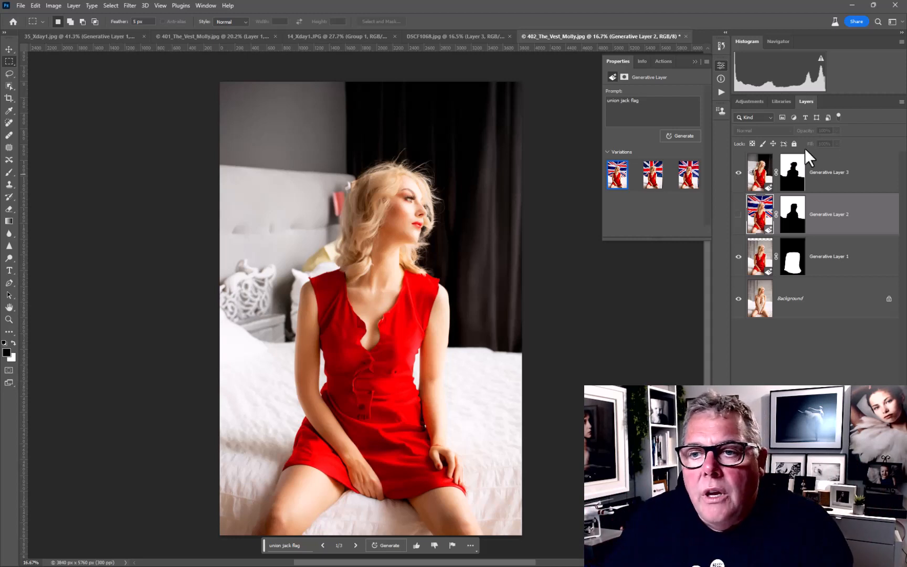
Delete all three generative layers above the Background in the portrait.
double_click(844, 258)
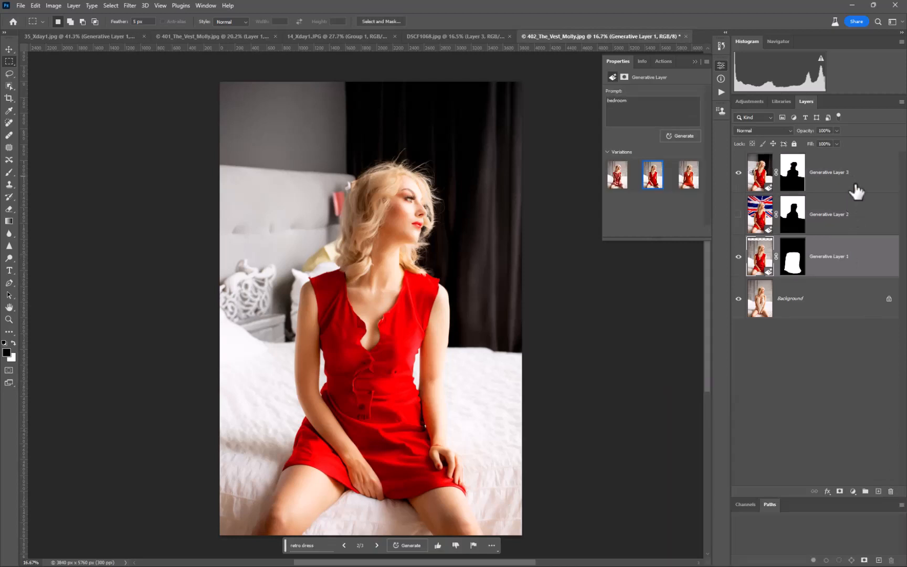
click(850, 184)
shift+click(877, 260)
drag(877, 263, 890, 490)
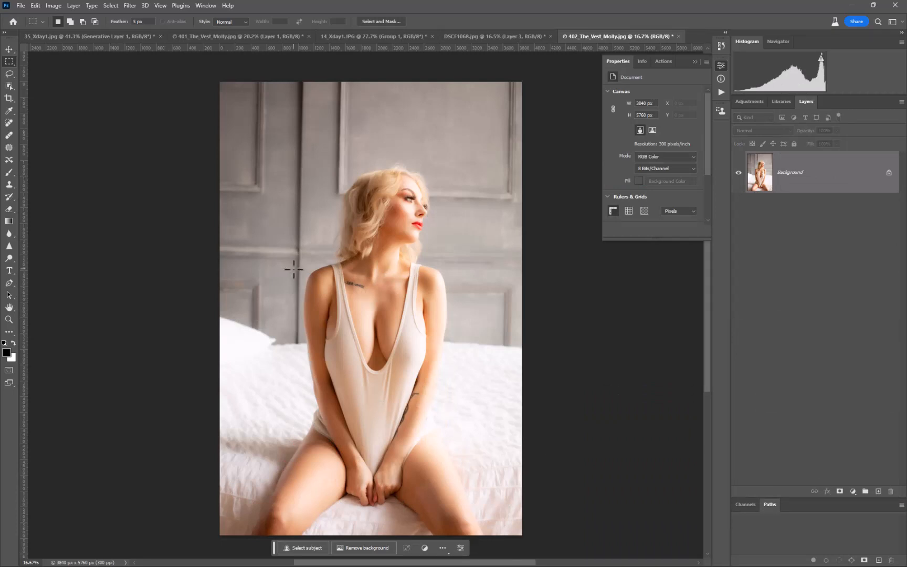
Duplicate the portrait's Background twice and delete the uppermost copy, leaving a single duplicate above the Background.
key(ctrl+j)
key(ctrl+j)
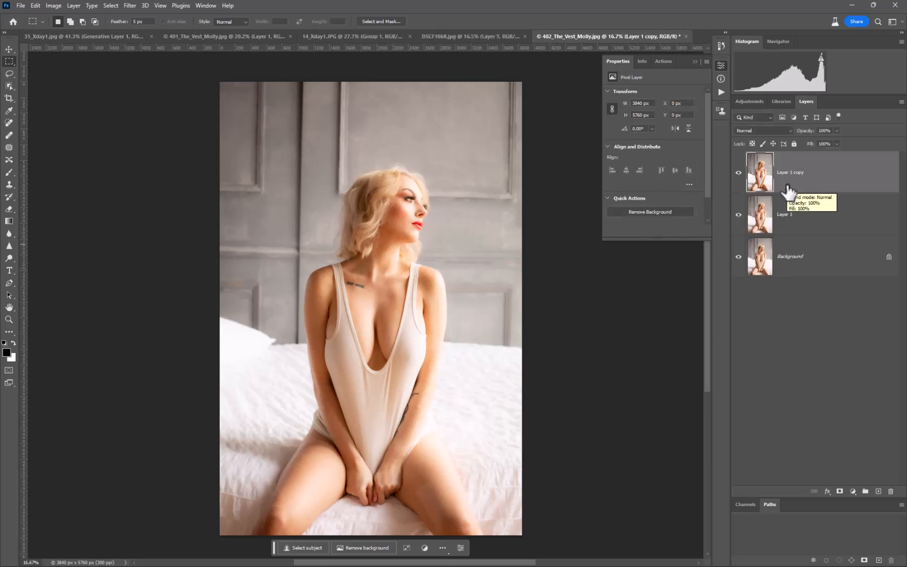
drag(810, 188, 891, 491)
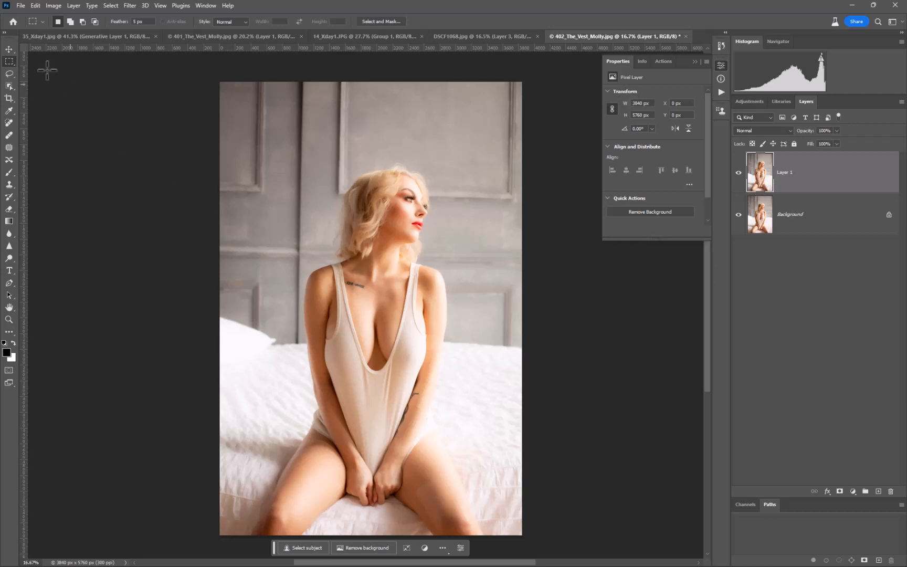
Lasso loosely around the woman's body from shoulders to upper thighs and fill it with Generative Fill using the prompt "retro dress".
click(9, 74)
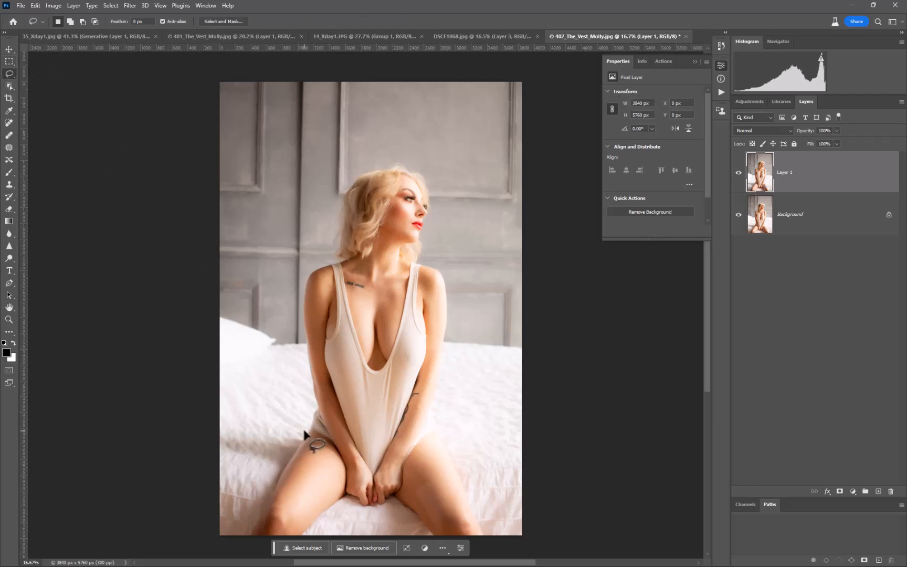
mouse_move(305, 430)
mouse_down()
mouse_move(307, 268)
mouse_move(342, 255)
mouse_move(442, 265)
mouse_move(451, 348)
mouse_move(432, 417)
mouse_move(464, 479)
mouse_move(459, 493)
mouse_move(375, 504)
mouse_move(285, 485)
mouse_move(269, 472)
mouse_move(302, 431)
mouse_up()
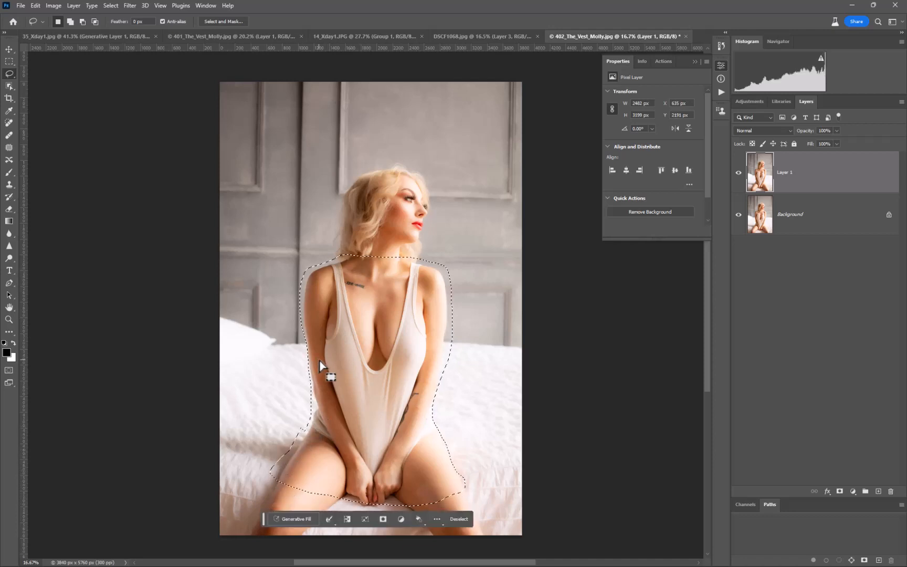
click(295, 519)
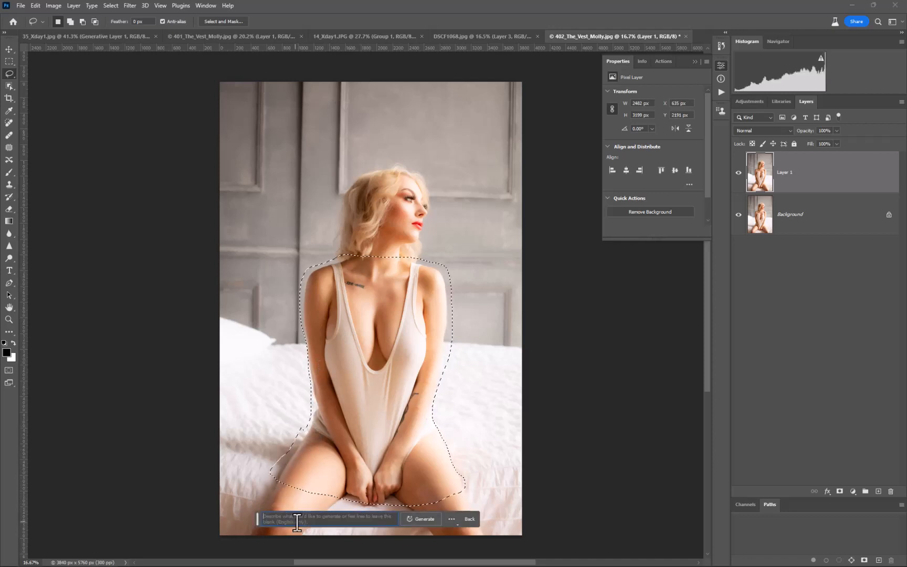
text(retro)
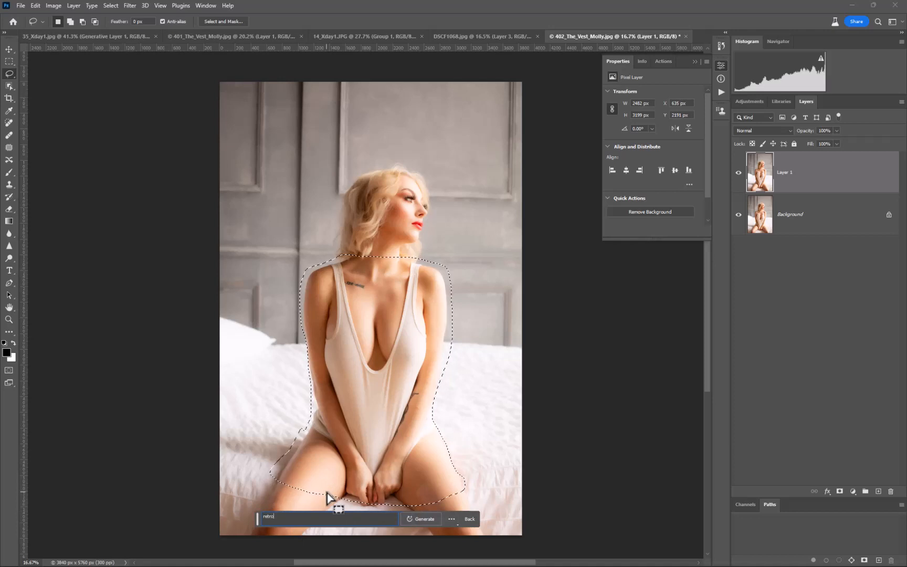
text( dress)
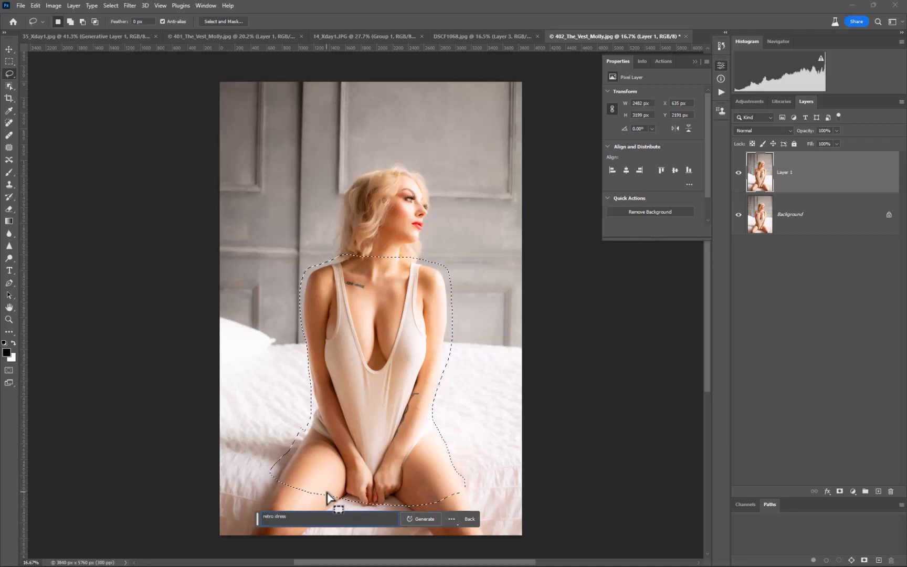
key(Return)
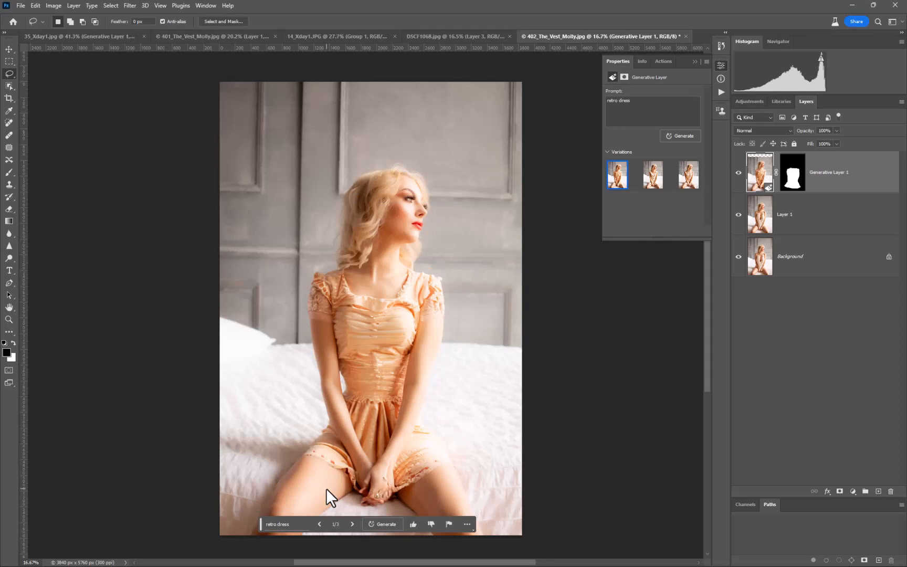
Compare the retro dress variations, inspecting the hands up close, and apply the second one to Generative Layer 1.
click(654, 187)
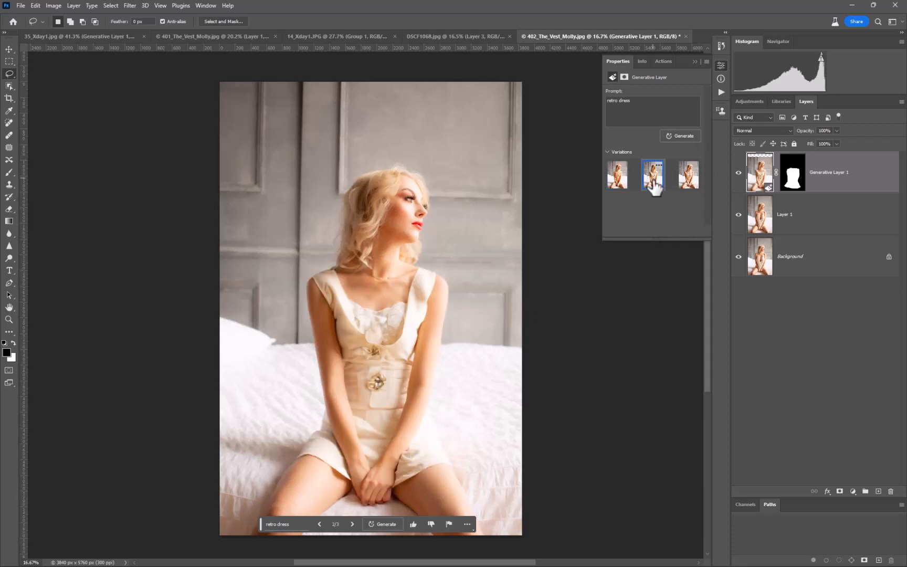
click(689, 180)
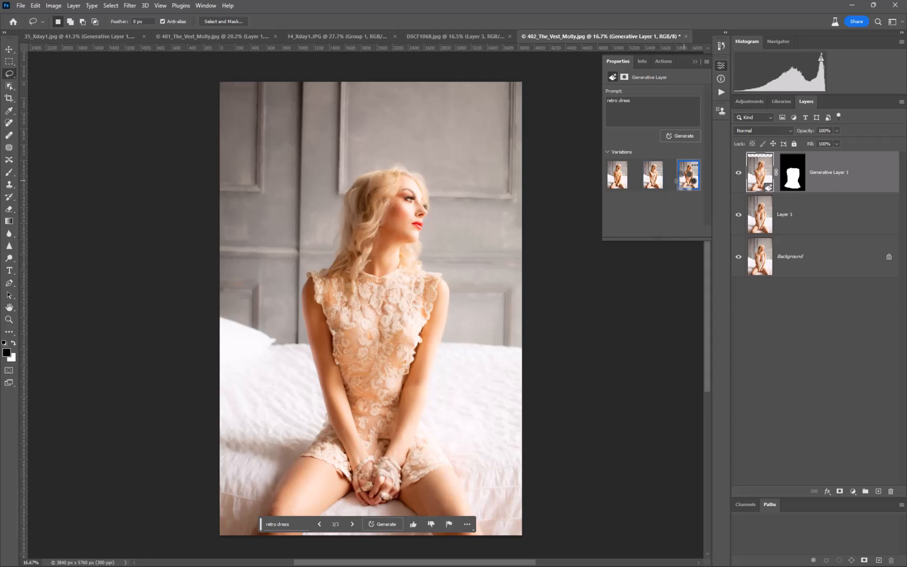
scroll(379, 513, up, 5)
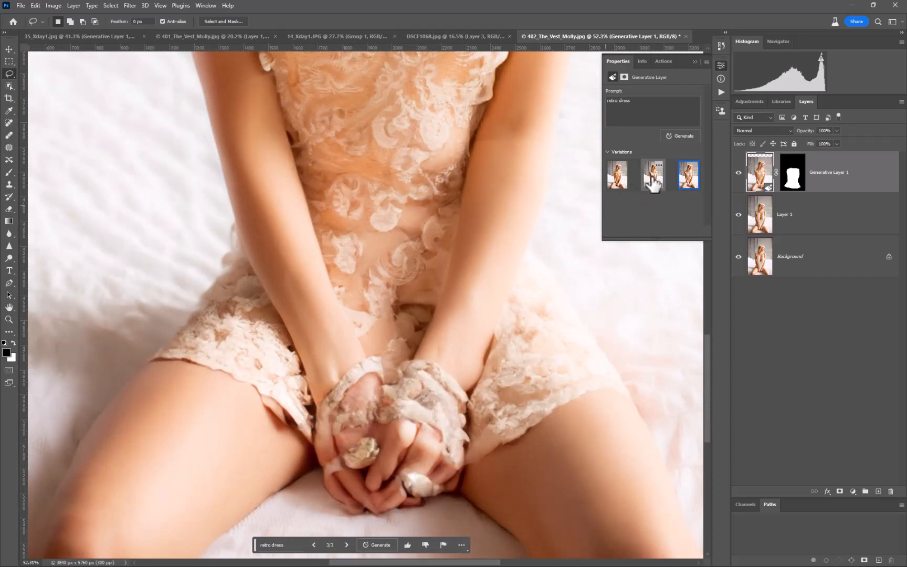
click(660, 178)
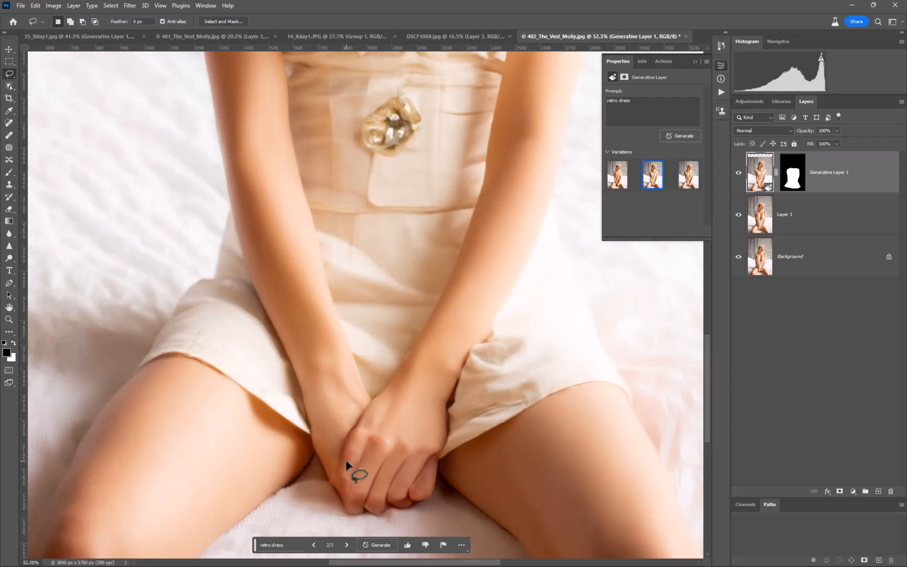
Paint black with the Brush on Generative Layer 1's mask over the clasped hands to bring back the original fingers.
click(793, 184)
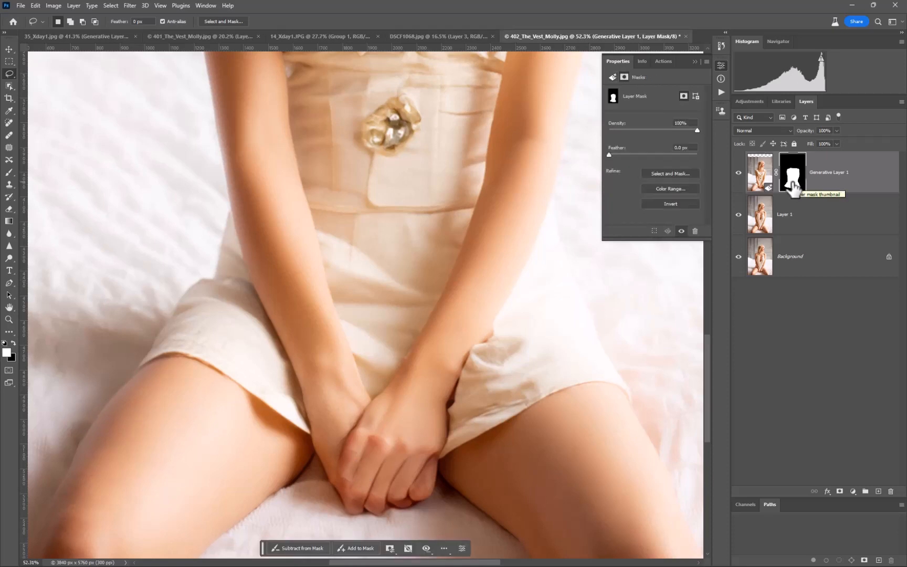
key(b)
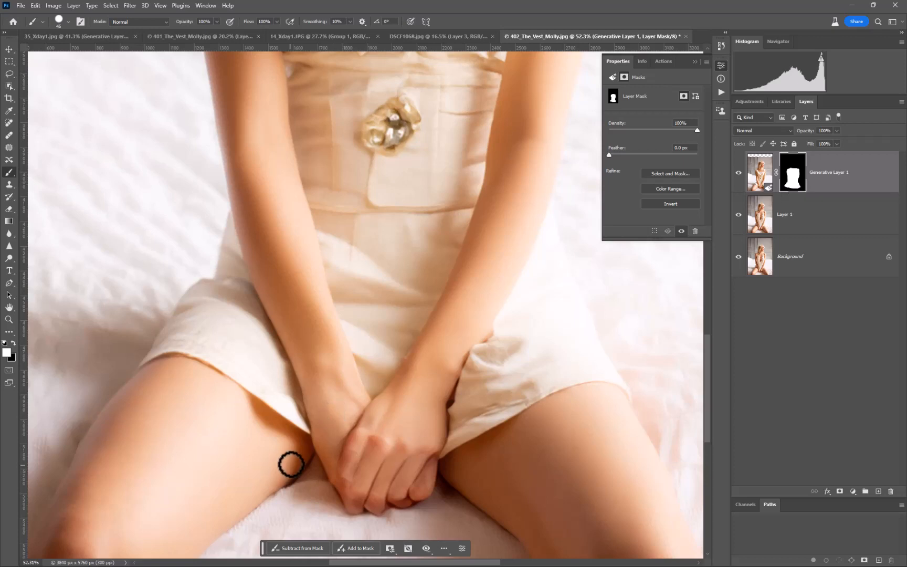
key(x)
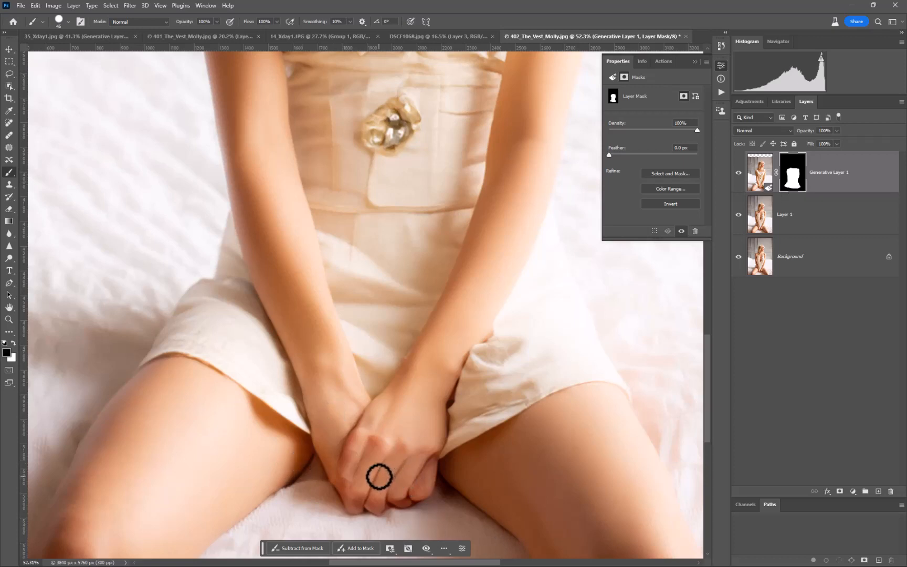
mouse_move(356, 471)
mouse_down()
mouse_move(355, 505)
mouse_move(350, 486)
mouse_move(371, 493)
mouse_move(355, 463)
mouse_move(335, 460)
mouse_move(379, 448)
mouse_move(391, 507)
mouse_move(374, 506)
mouse_move(406, 477)
mouse_move(388, 459)
mouse_move(410, 441)
mouse_move(425, 480)
mouse_move(413, 485)
mouse_move(426, 494)
mouse_move(427, 449)
mouse_move(410, 456)
mouse_move(377, 442)
mouse_move(349, 483)
mouse_move(363, 437)
mouse_move(323, 442)
mouse_move(326, 464)
mouse_move(356, 409)
mouse_move(357, 434)
mouse_move(366, 433)
mouse_move(358, 412)
mouse_up()
Enlarge the brush to 90 px with a softer edge and blend Generative Layer 1's mask across the hands and wrists.
key(bracketright)
key(bracketright)
key(bracketright)
key(bracketright)
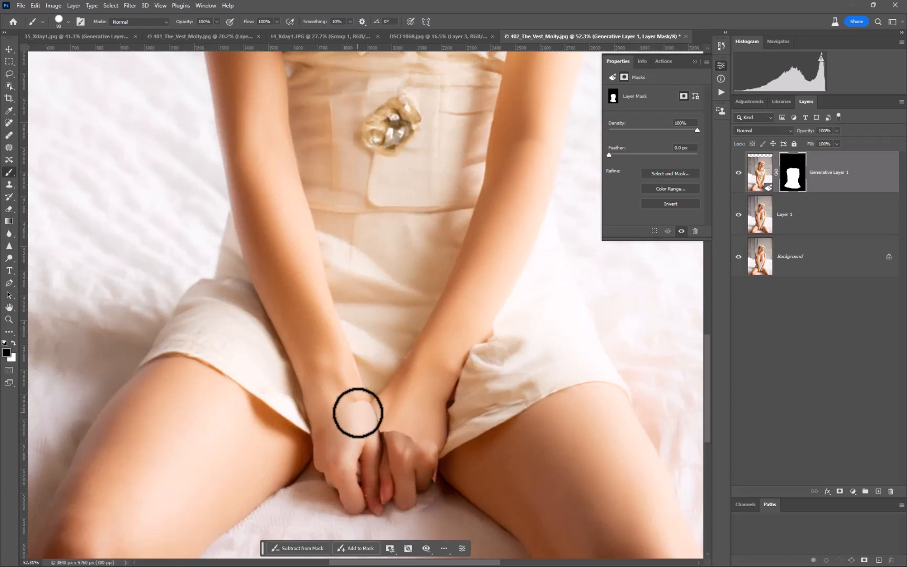
right_click(357, 412)
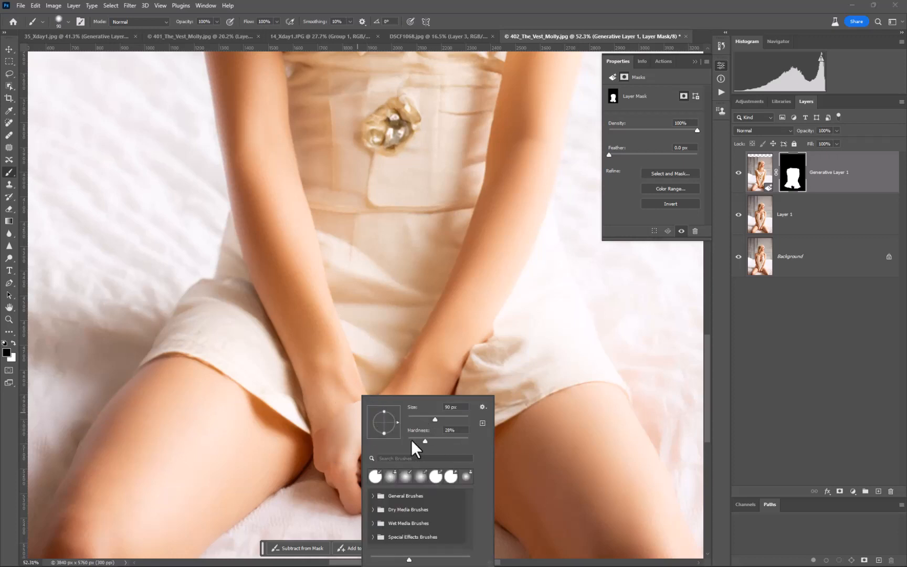
drag(411, 439, 419, 440)
mouse_move(336, 411)
mouse_down()
mouse_move(327, 451)
mouse_move(330, 422)
mouse_move(346, 401)
mouse_move(357, 419)
mouse_move(363, 409)
mouse_move(383, 416)
mouse_move(412, 407)
mouse_move(409, 422)
mouse_move(398, 420)
mouse_move(430, 426)
mouse_move(424, 481)
mouse_move(439, 421)
mouse_move(429, 397)
mouse_move(431, 446)
mouse_move(431, 411)
mouse_move(413, 423)
mouse_move(416, 408)
mouse_move(387, 416)
mouse_move(410, 393)
mouse_move(378, 416)
mouse_move(365, 453)
mouse_move(391, 437)
mouse_move(378, 438)
mouse_move(399, 399)
mouse_move(380, 414)
mouse_move(406, 390)
mouse_move(397, 415)
mouse_up()
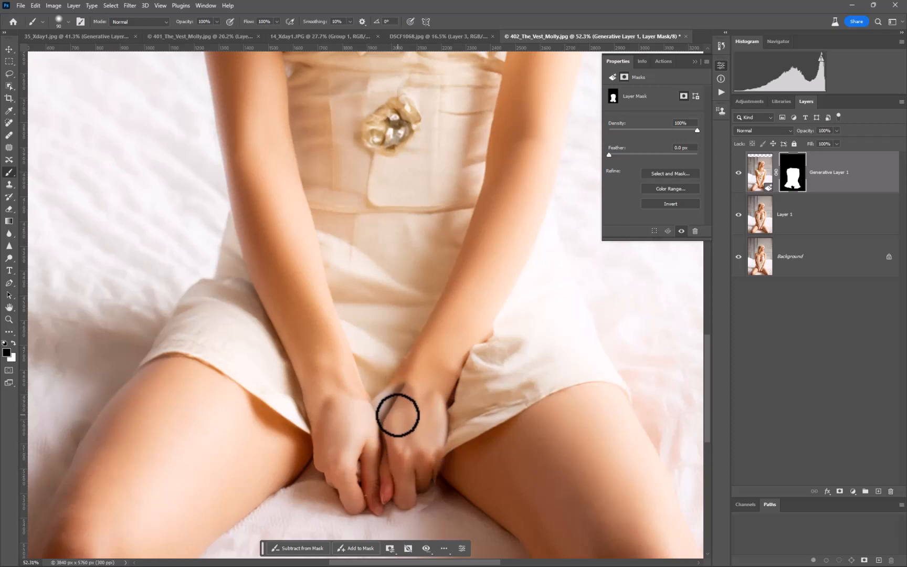
scroll(400, 380, up, 5)
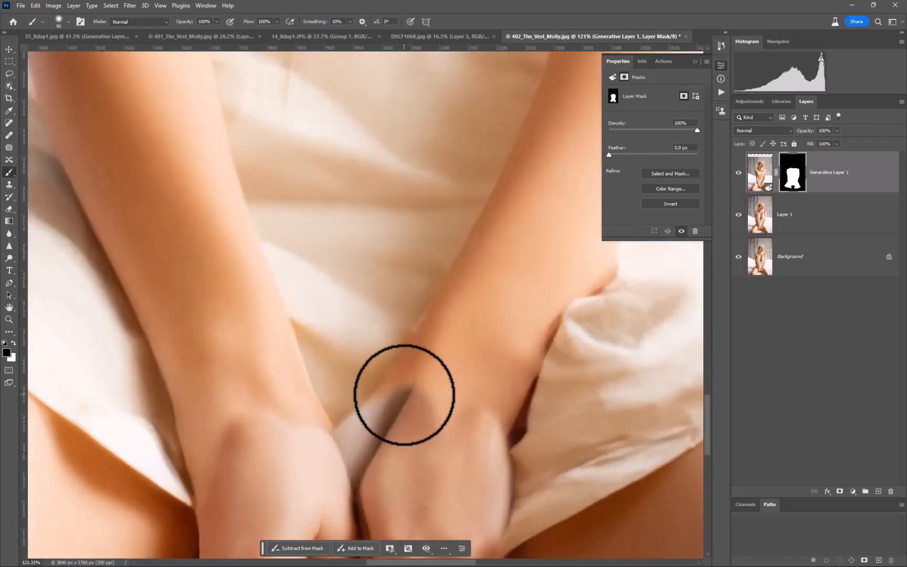
scroll(404, 395, down, 10)
scroll(402, 415, up, 1)
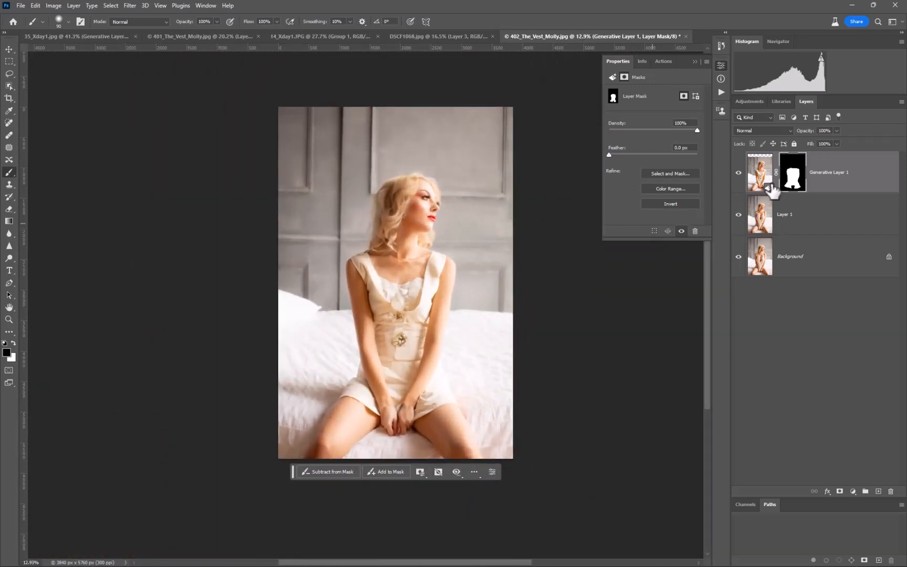
Lasso the wall and pillow area around the woman's head and shoulders and fill it with Generative Fill using the prompt "bedroom".
click(767, 179)
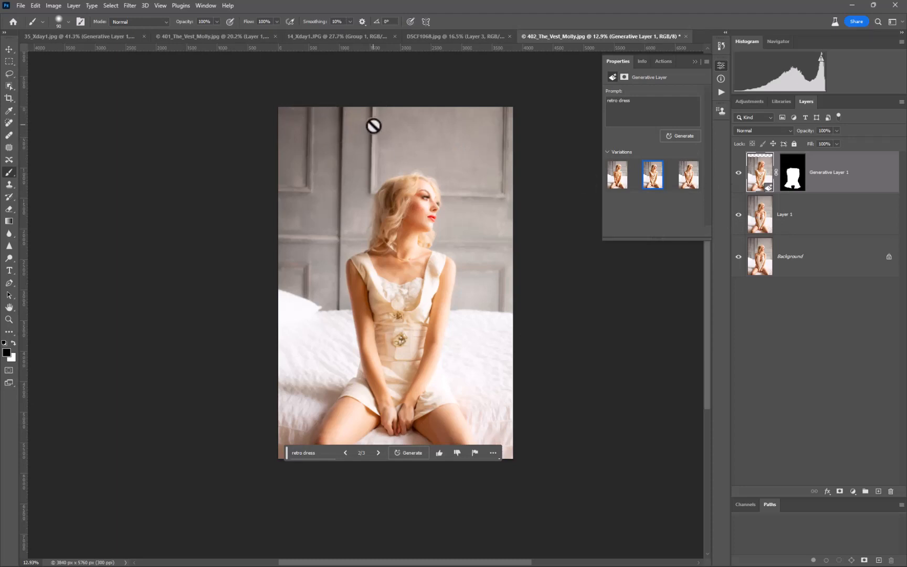
click(9, 74)
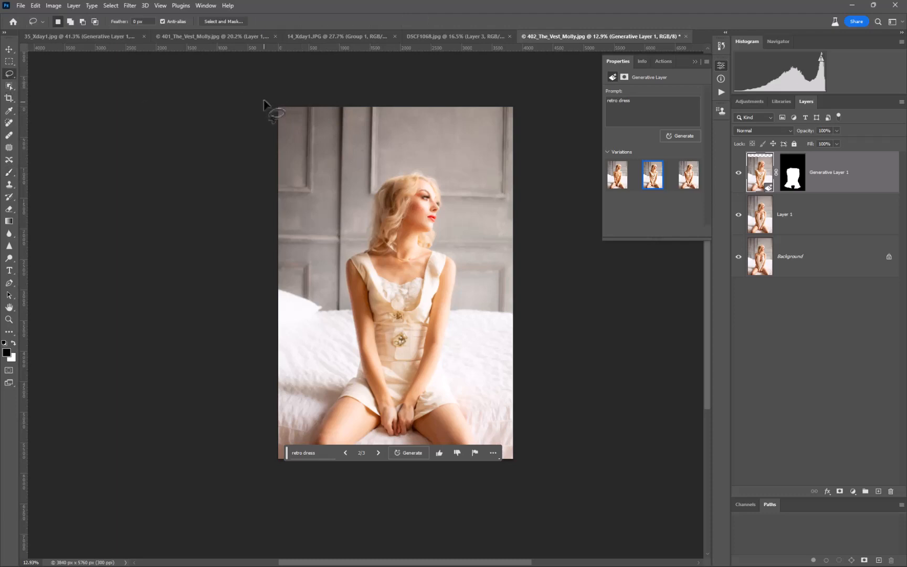
mouse_move(266, 242)
mouse_down()
mouse_move(291, 319)
mouse_move(354, 318)
mouse_move(353, 262)
mouse_move(376, 251)
mouse_move(393, 184)
mouse_move(416, 179)
mouse_move(436, 190)
mouse_move(435, 230)
mouse_move(419, 242)
mouse_move(451, 272)
mouse_move(447, 311)
mouse_move(511, 322)
mouse_move(530, 279)
mouse_move(517, 107)
mouse_move(499, 97)
mouse_move(278, 104)
mouse_up()
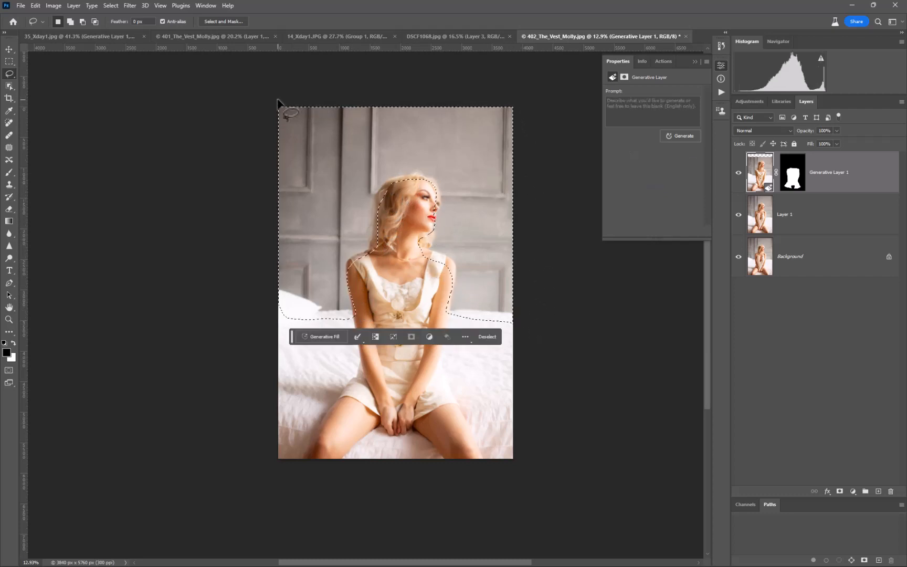
click(328, 338)
text(bedroom)
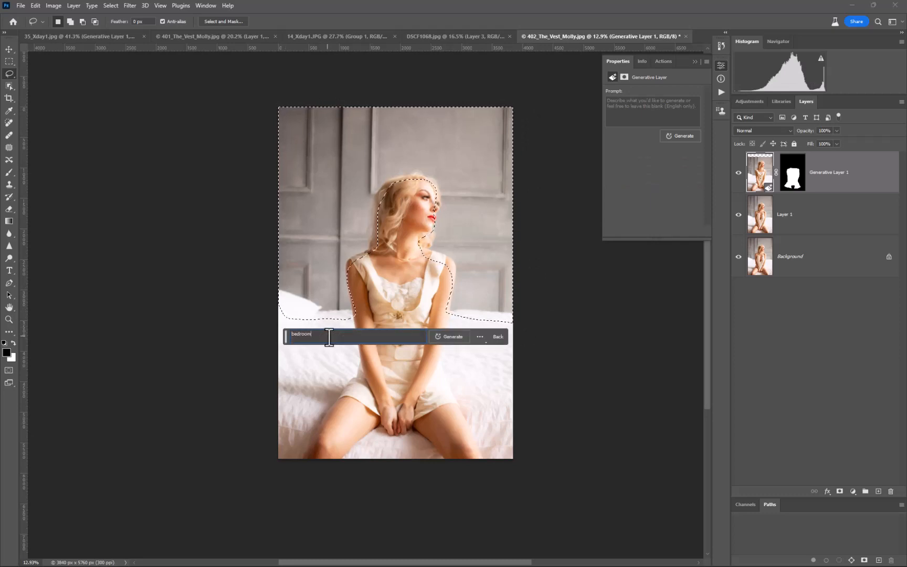
key(Return)
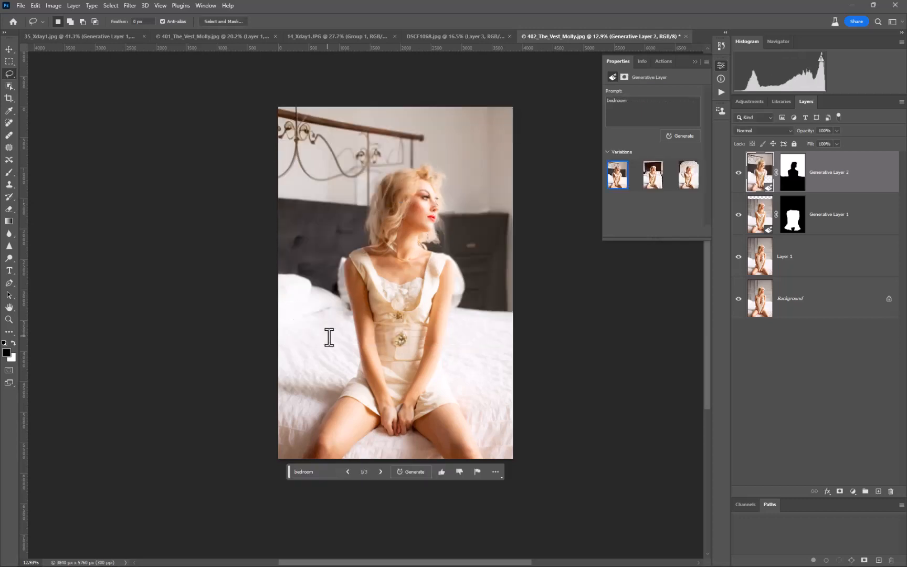
Preview the second bedroom variation, apply the third to Generative Layer 2, and hide every layer above the Background.
click(653, 179)
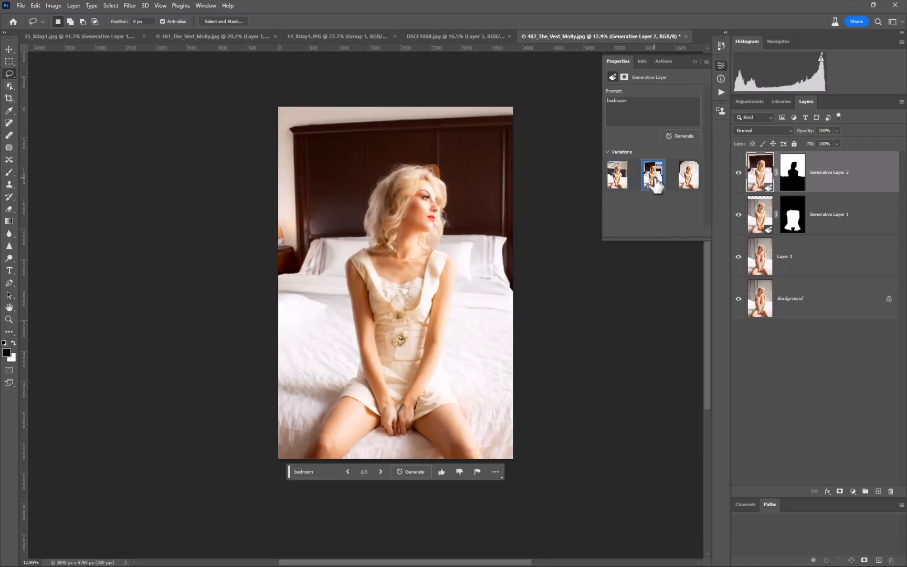
click(688, 181)
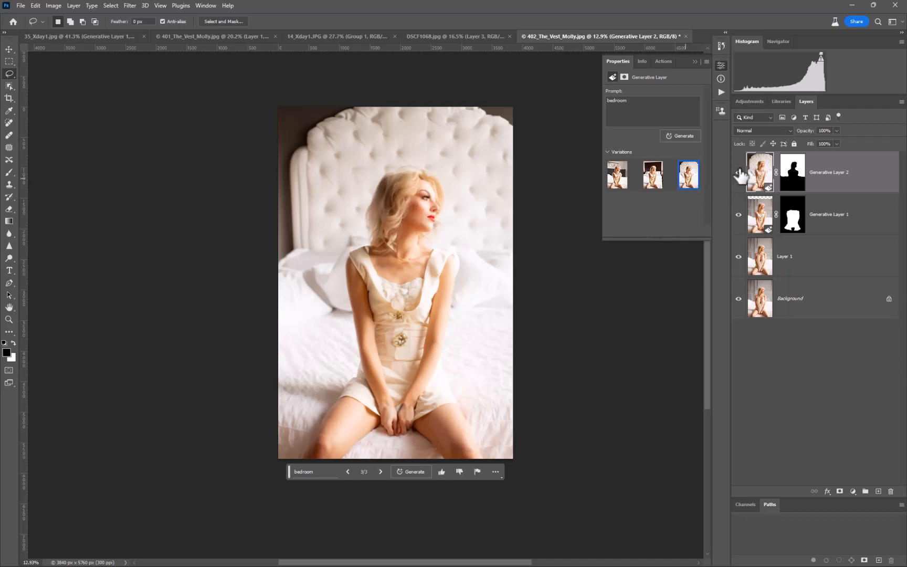
drag(738, 173, 742, 268)
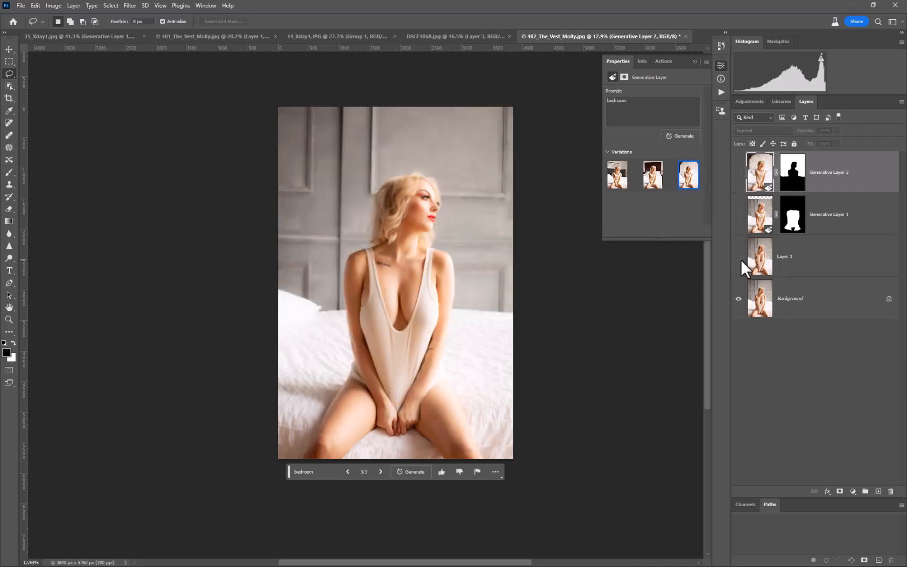
Lasso the wall around the woman in the original bodysuit portrait and generate a new "bedroom" fill for it.
mouse_move(268, 102)
mouse_down()
mouse_move(281, 289)
mouse_move(340, 318)
mouse_move(391, 194)
mouse_move(414, 184)
mouse_move(433, 190)
mouse_move(425, 251)
mouse_move(447, 262)
mouse_move(449, 306)
mouse_move(527, 308)
mouse_move(524, 103)
mouse_move(246, 105)
mouse_up()
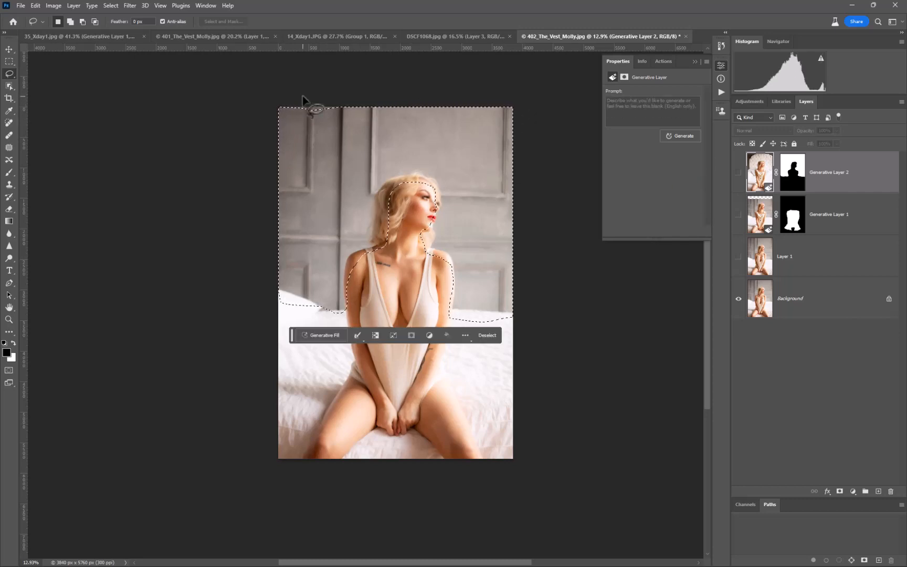
click(315, 336)
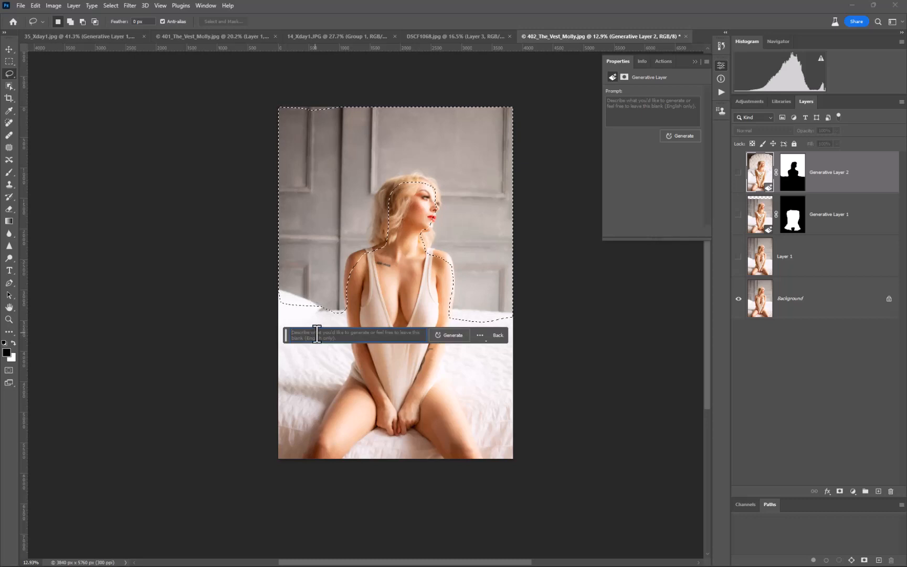
text(bedro)
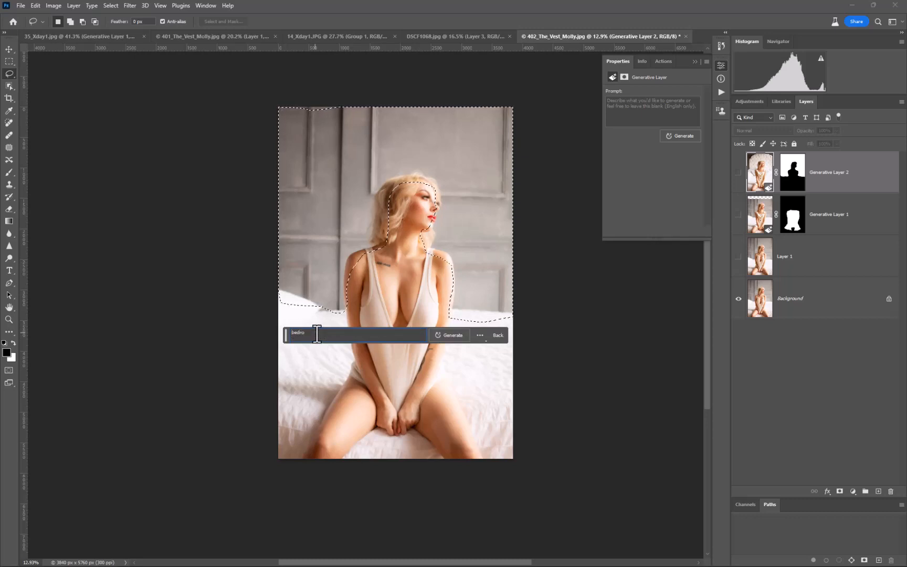
text(om)
key(Return)
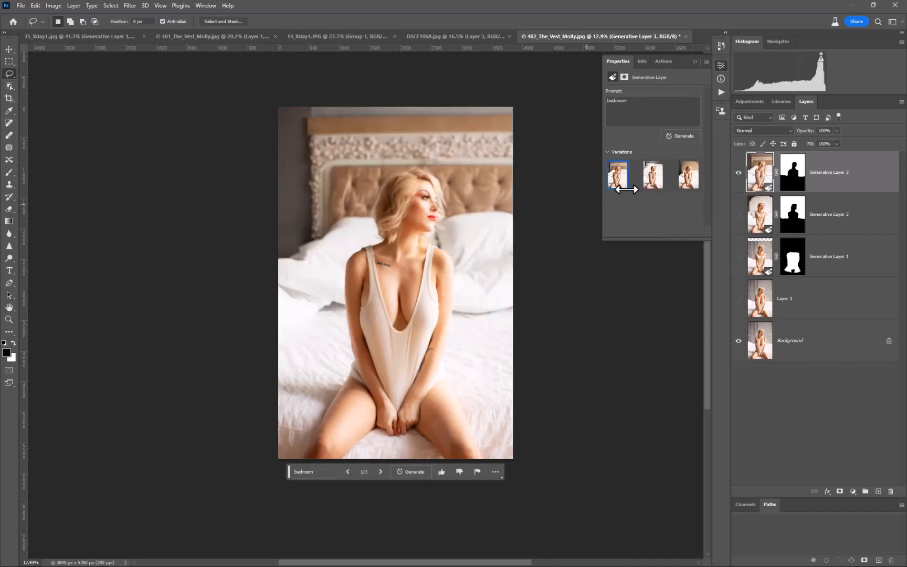
Preview the second variation of Generative Layer 3, apply the third, and hide that layer.
click(653, 182)
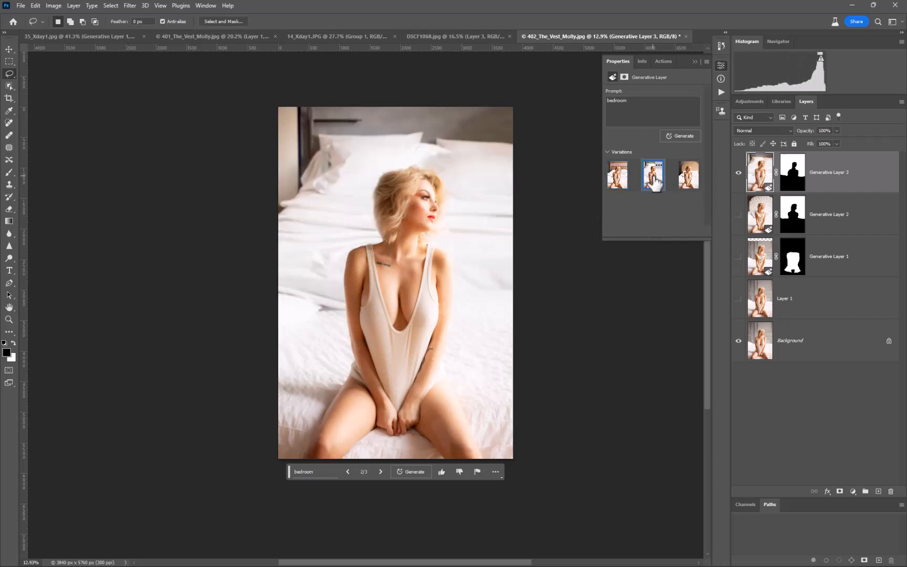
click(685, 185)
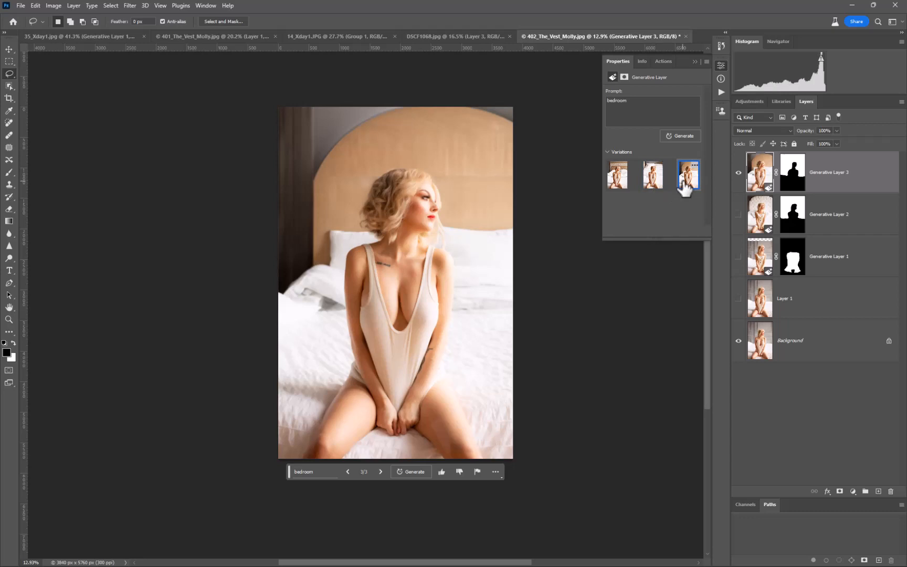
click(739, 173)
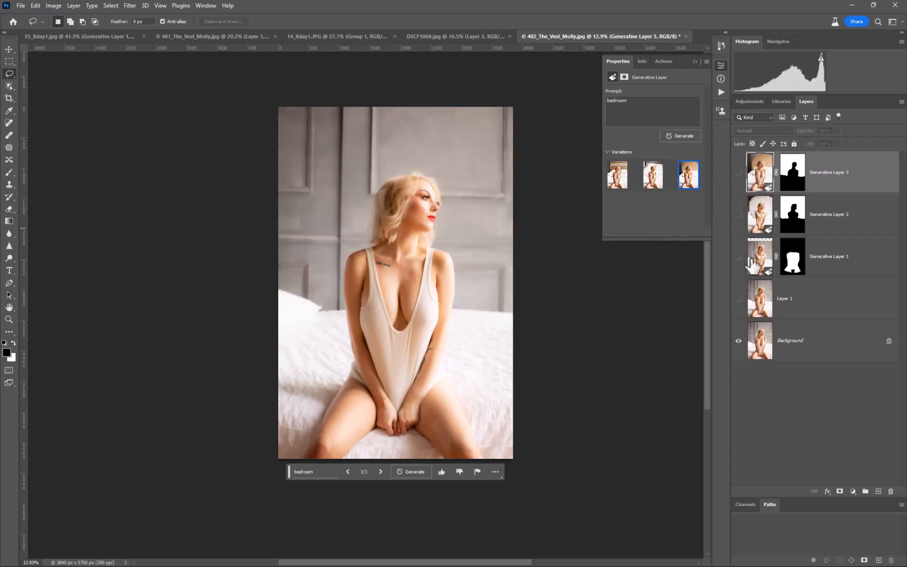
Show Generative Layer 2 and Generative Layer 1 over the Background, and close the 402 portrait document.
click(739, 214)
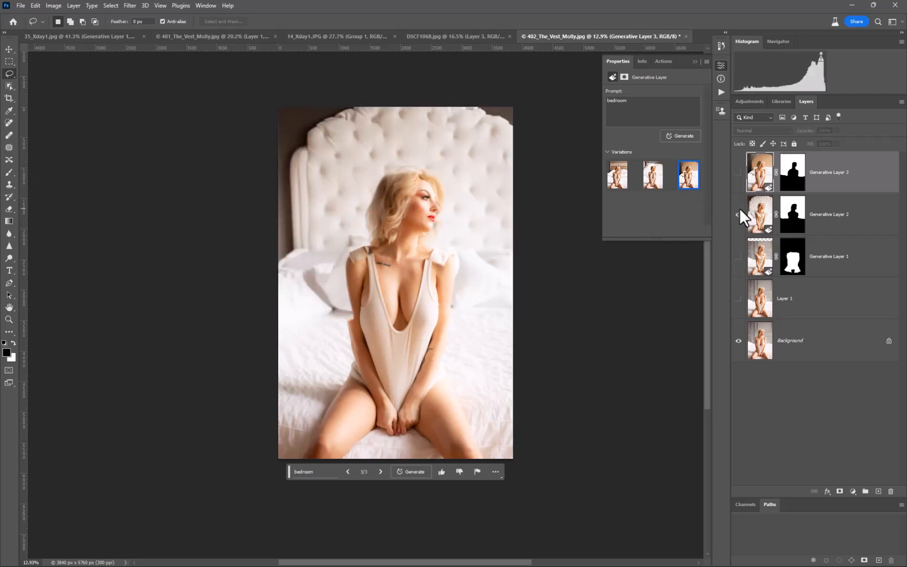
click(738, 256)
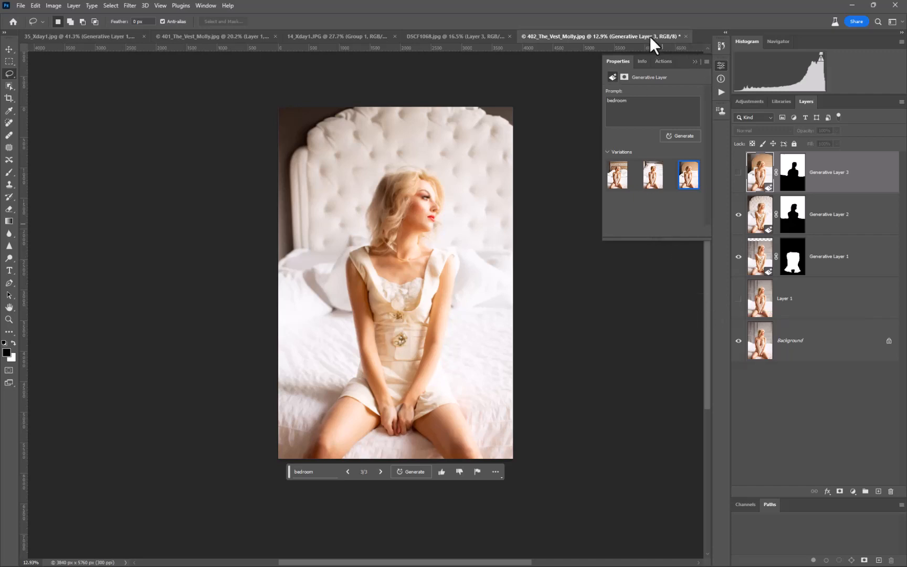
key(ctrl+w)
click(464, 210)
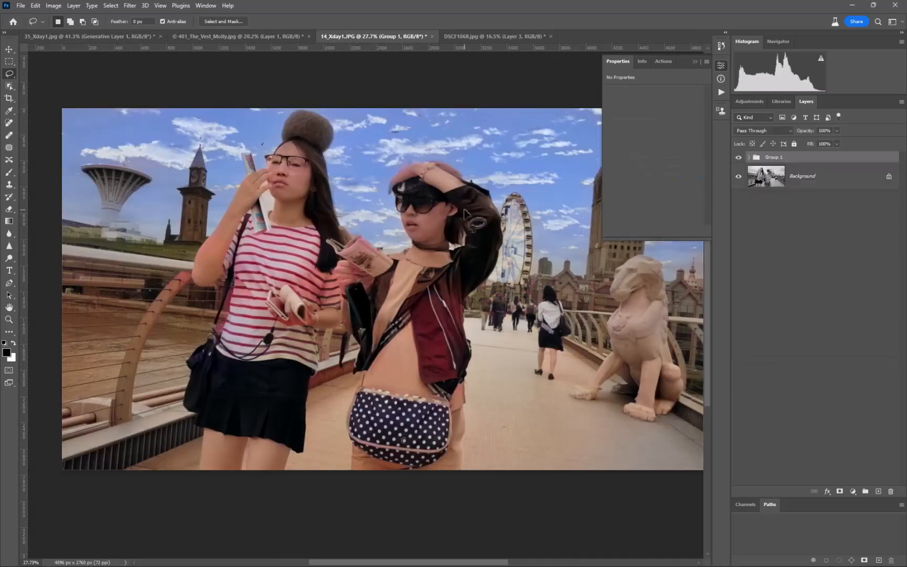
Switch to the 401 portrait document and delete Layer 1 and Generative Layer 1 above the Background.
click(77, 38)
click(239, 35)
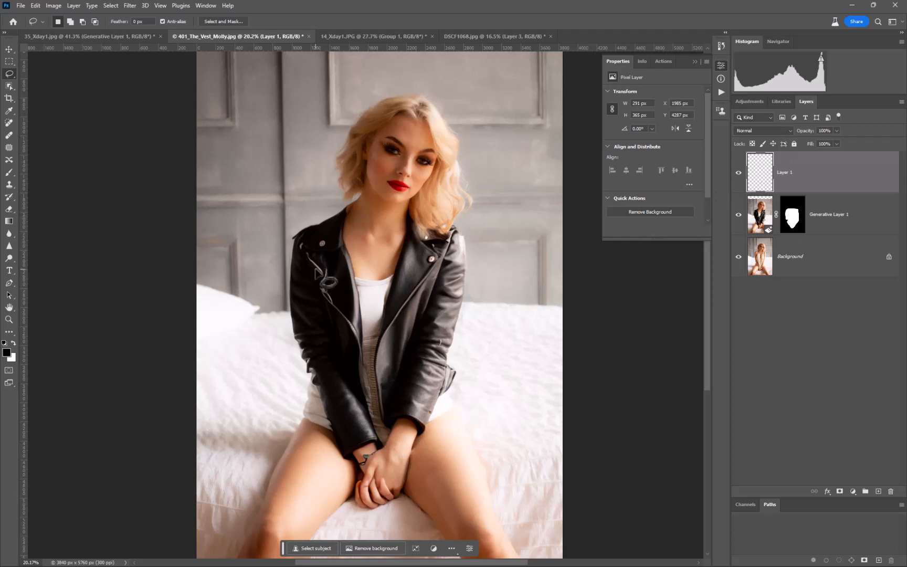
click(841, 226)
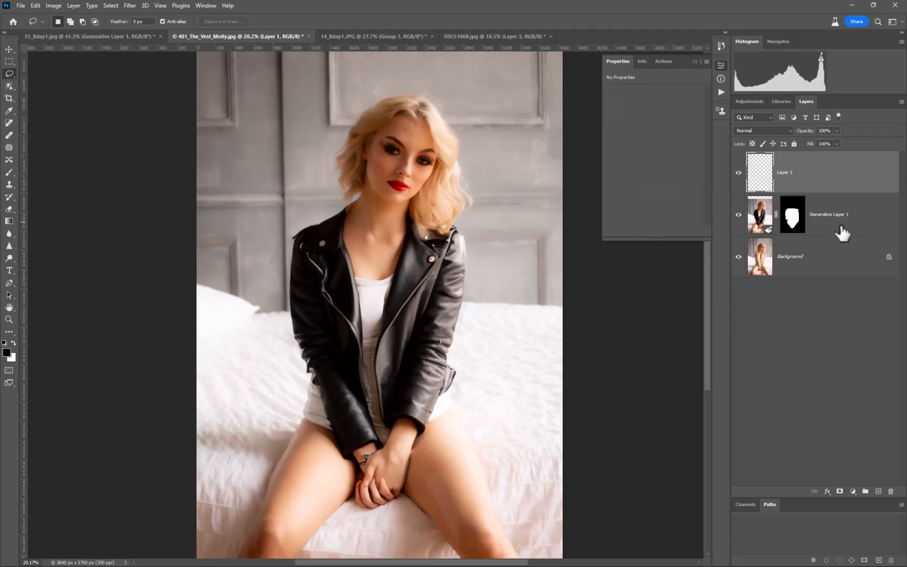
drag(842, 232, 891, 491)
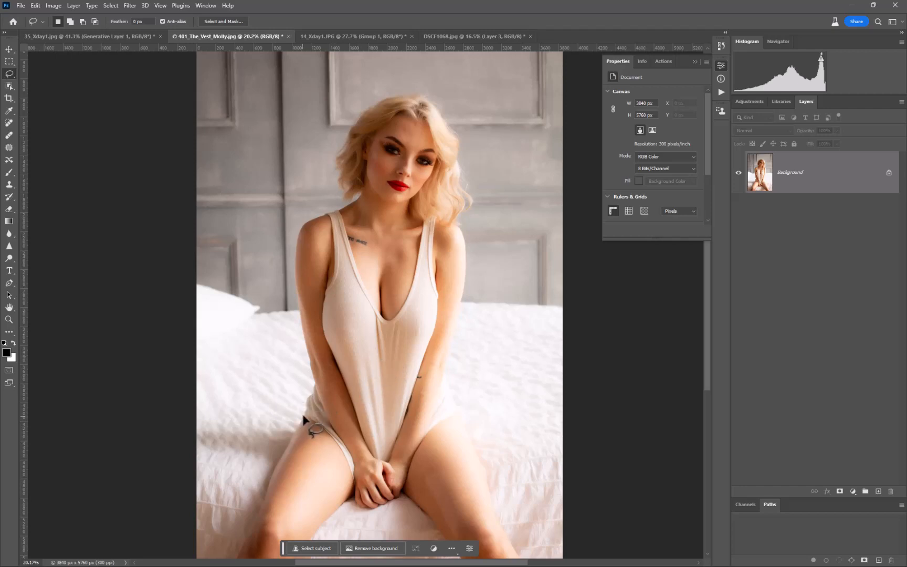
Lasso the woman's cream bodysuit from the straps to the hips and fill it with Generative Fill using the prompt "red vest".
mouse_move(303, 421)
mouse_down()
mouse_move(331, 260)
mouse_move(323, 215)
mouse_move(335, 204)
mouse_move(378, 298)
mouse_move(398, 287)
mouse_move(428, 207)
mouse_move(440, 219)
mouse_move(460, 404)
mouse_move(416, 478)
mouse_move(379, 499)
mouse_move(296, 417)
mouse_up()
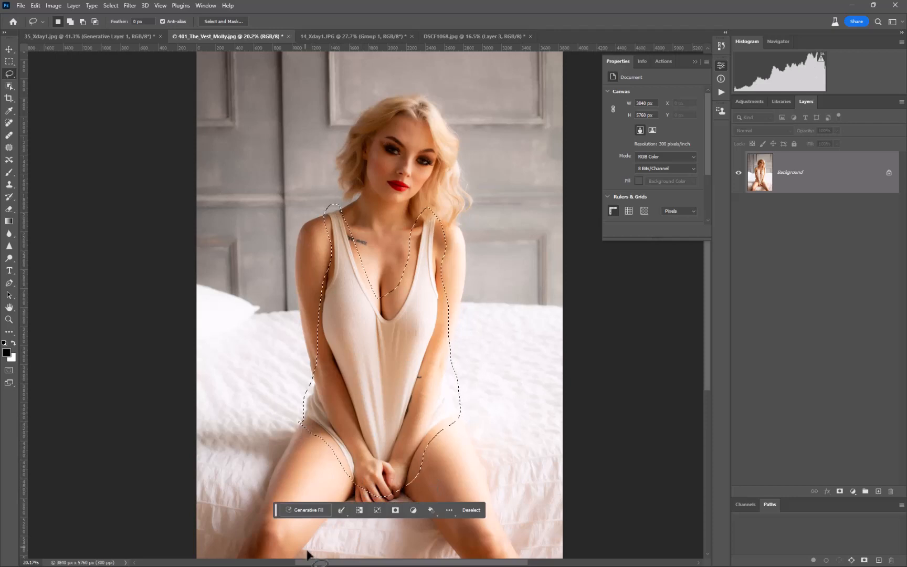
click(312, 508)
text(red vest)
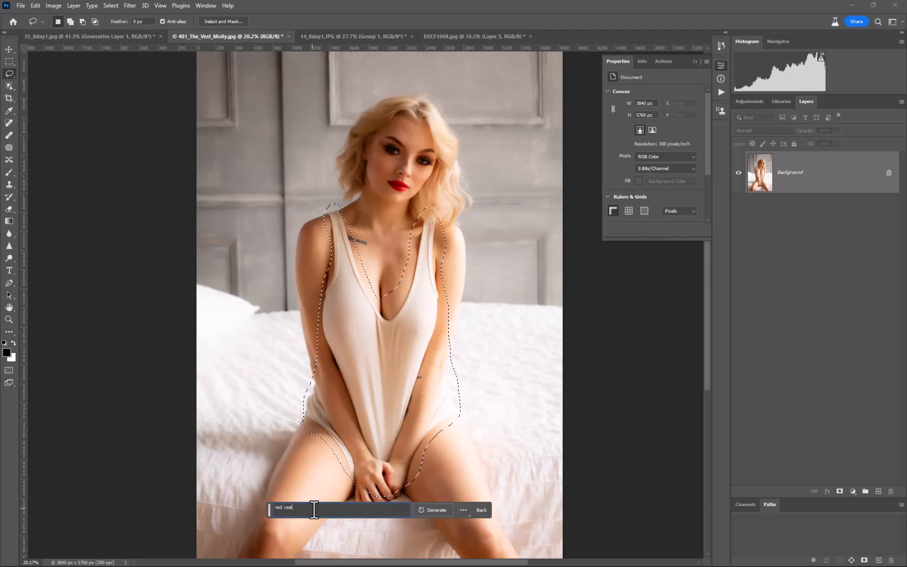
key(Return)
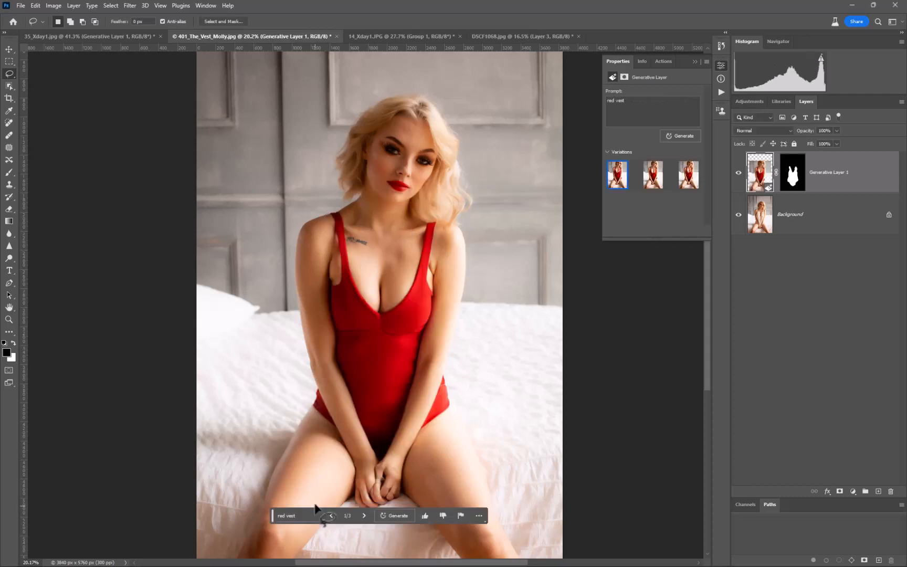
Preview the second and third "red vest" variations, examining each both close up and in the wider portrait.
scroll(325, 269, up, 3)
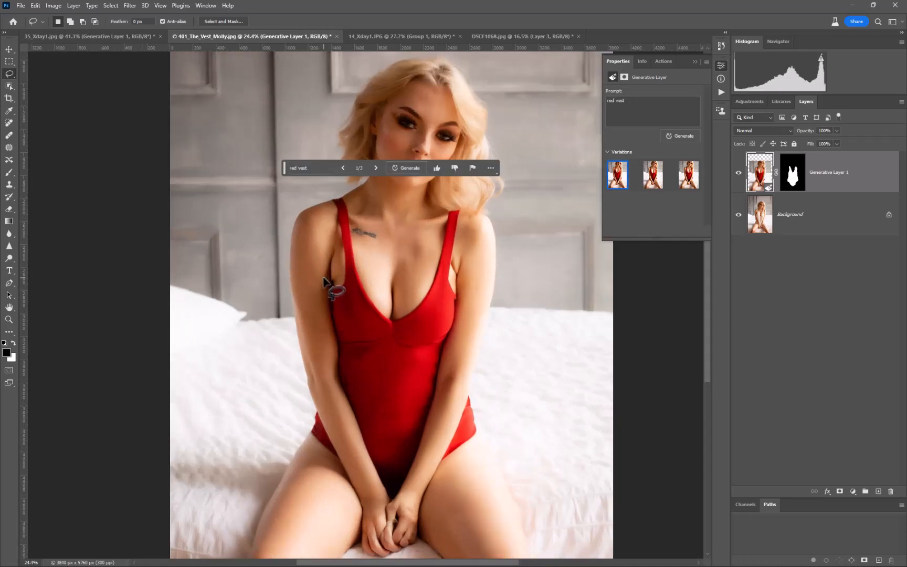
scroll(346, 285, down, 2)
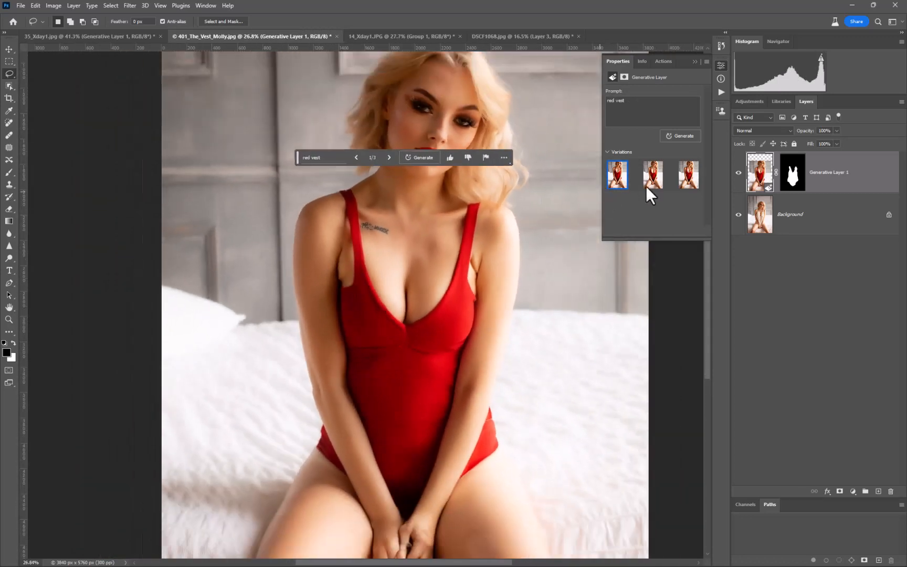
click(652, 178)
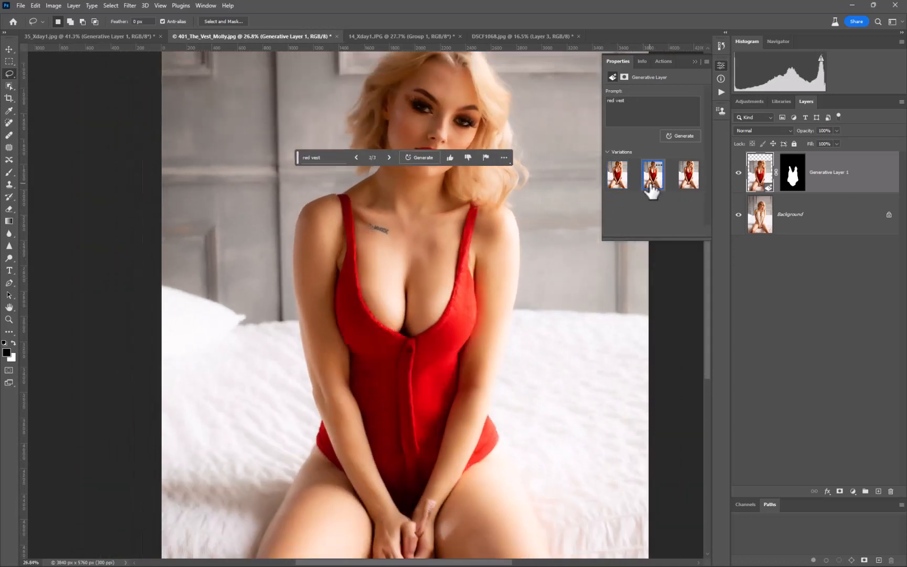
scroll(501, 330, down, 2)
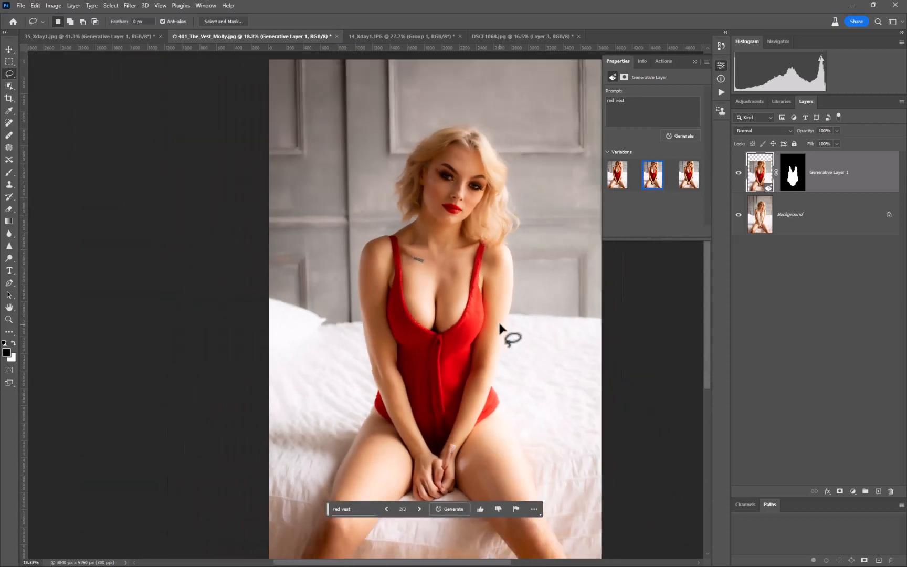
scroll(500, 325, up, 3)
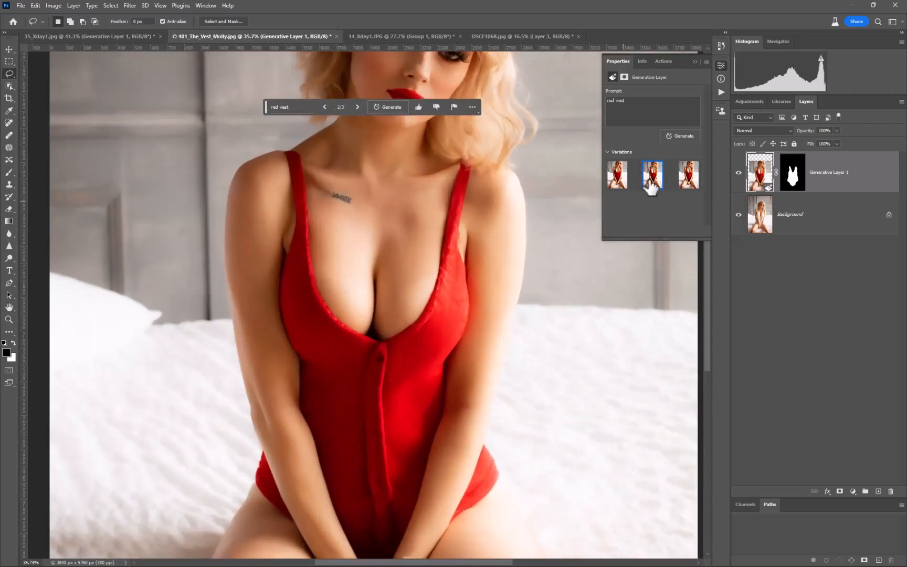
click(681, 177)
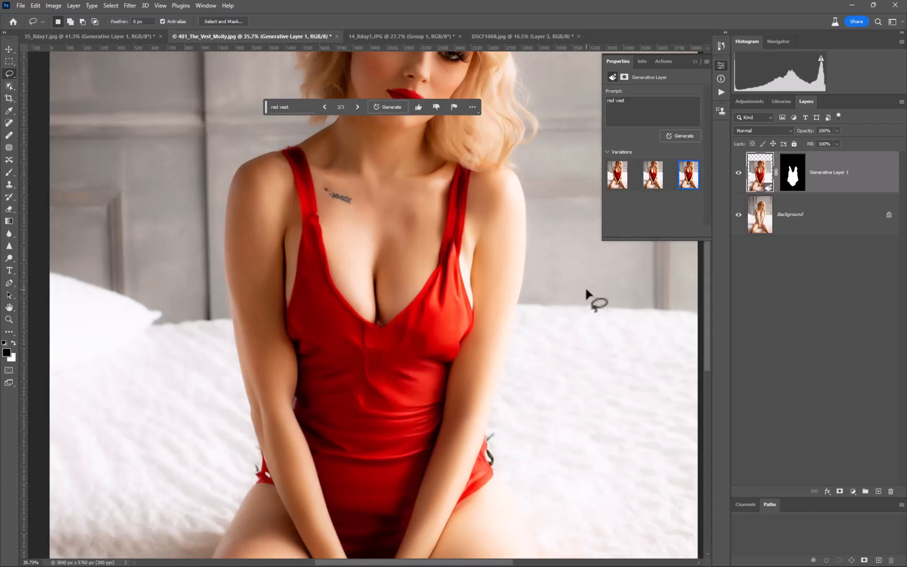
scroll(582, 298, down, 1)
scroll(582, 298, down, 2)
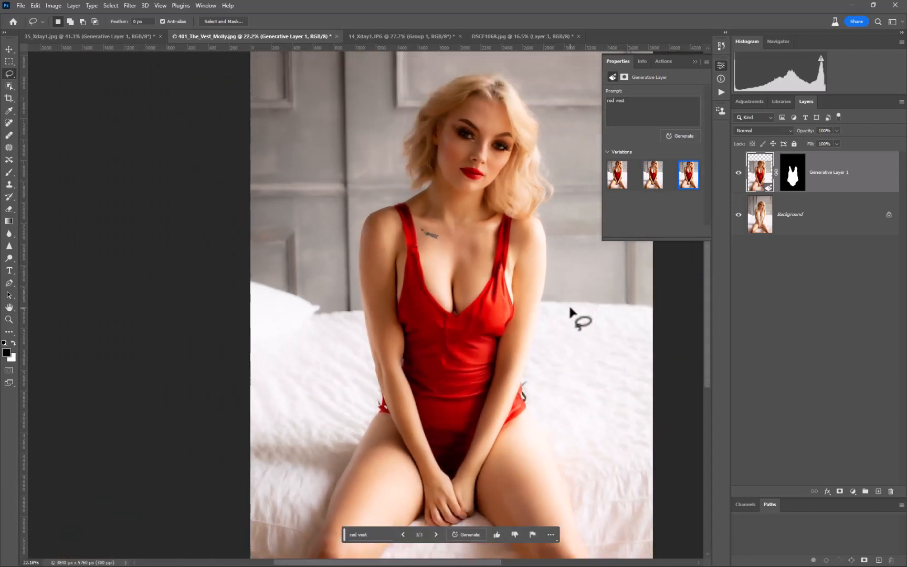
Inspect the third variation around the arms and waist, and apply the second "red vest" variation to Generative Layer 1.
drag(568, 306, 506, 297)
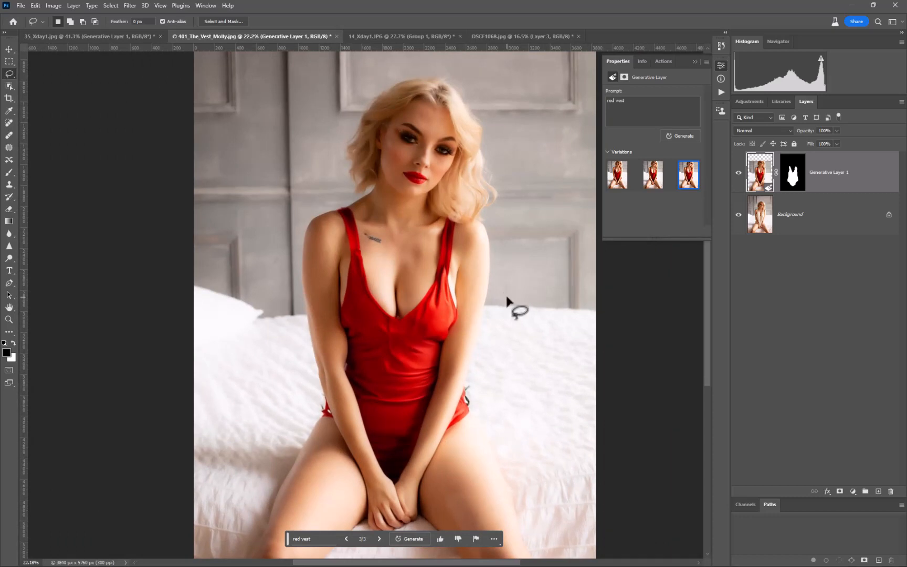
scroll(347, 360, up, 3)
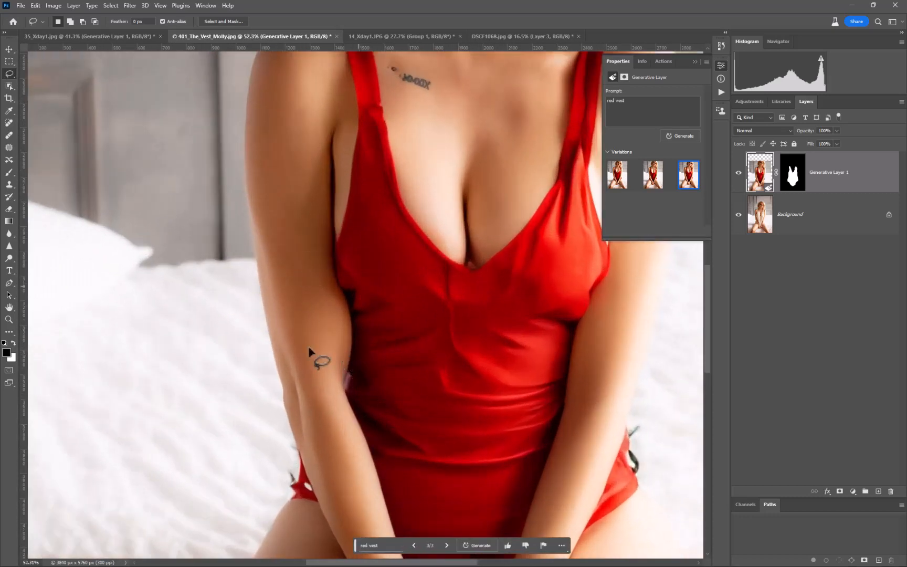
click(655, 176)
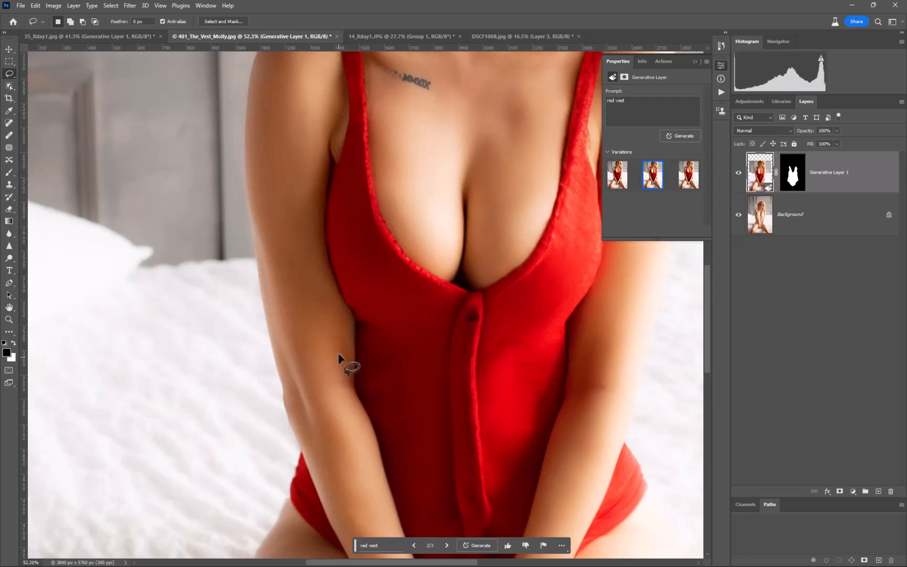
scroll(342, 367, down, 2)
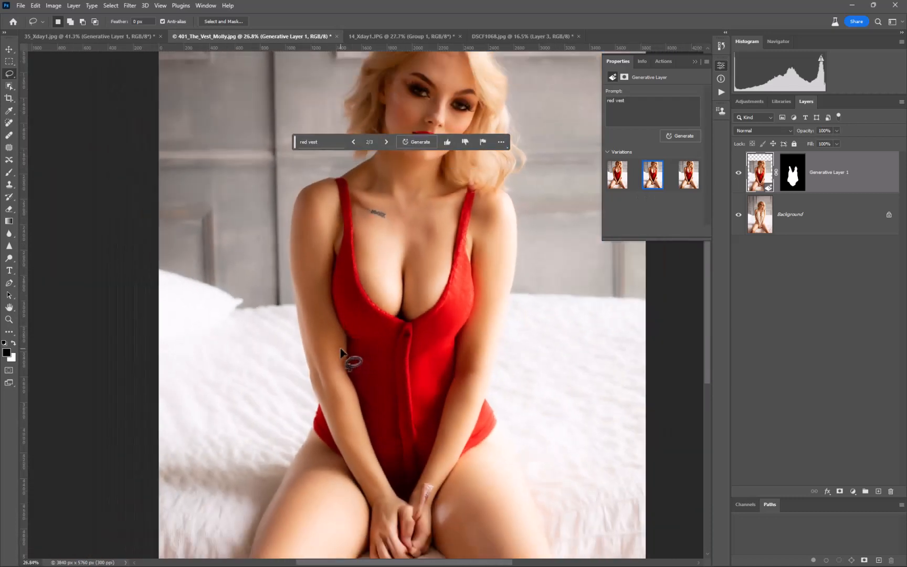
scroll(342, 353, down, 1)
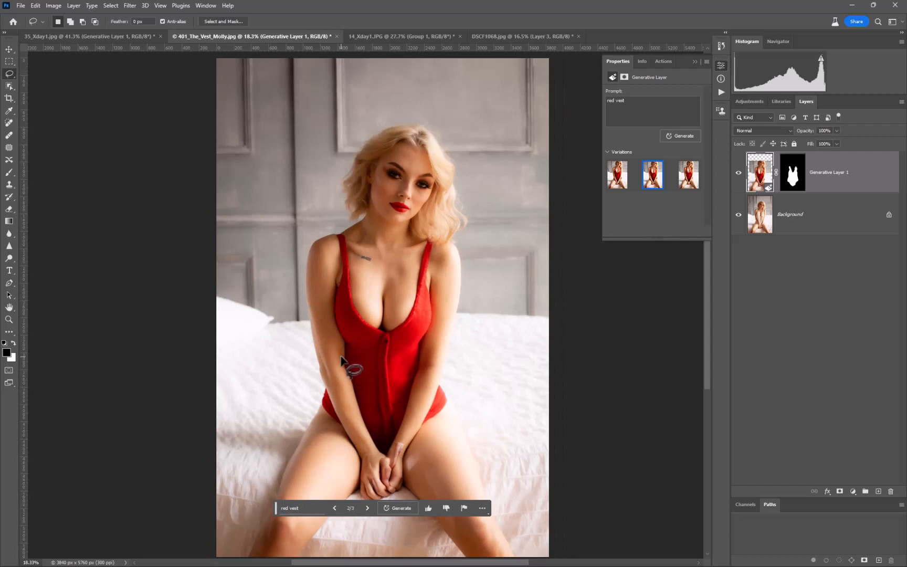
Hide Generative Layer 1, lasso the woman's torso and arms on the Background, and generate a fill with the prompt "leather jacket".
click(765, 212)
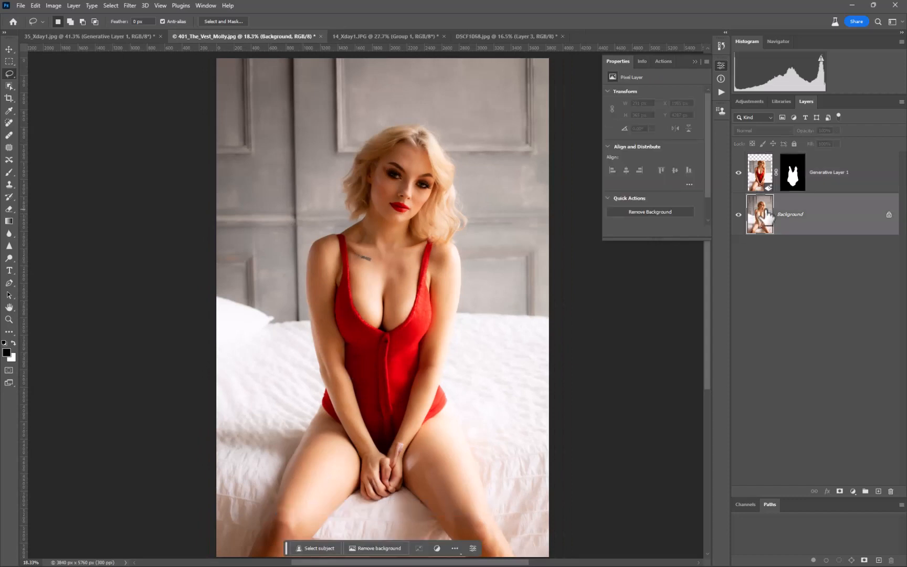
mouse_move(313, 407)
mouse_down()
mouse_move(298, 273)
mouse_move(309, 240)
mouse_move(349, 224)
mouse_move(454, 232)
mouse_move(469, 250)
mouse_move(458, 404)
mouse_move(431, 437)
mouse_move(327, 427)
mouse_move(309, 407)
mouse_up()
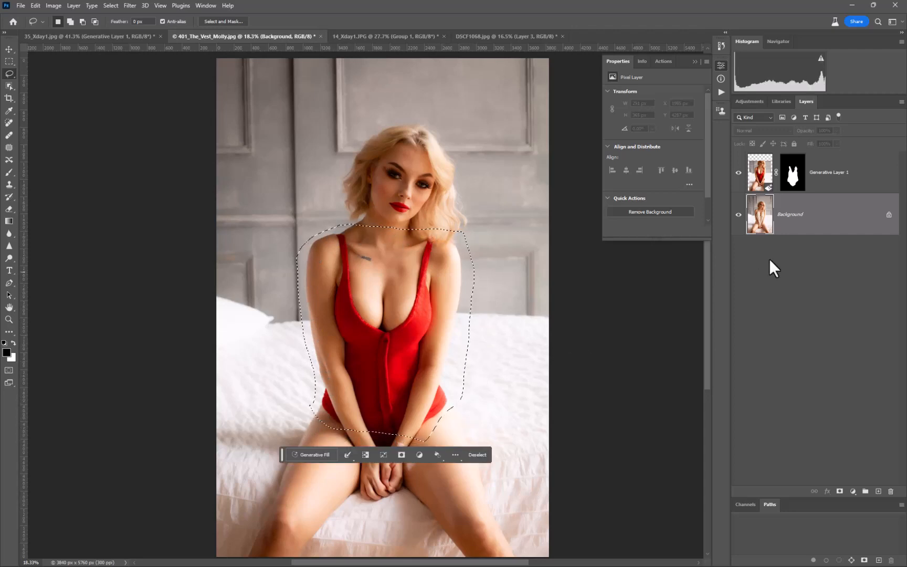
click(739, 173)
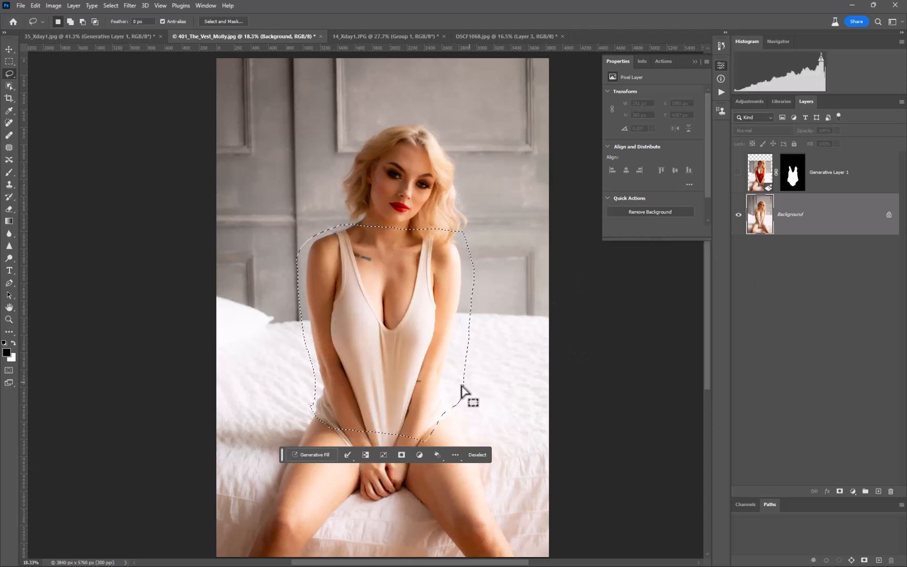
click(303, 453)
text(lea)
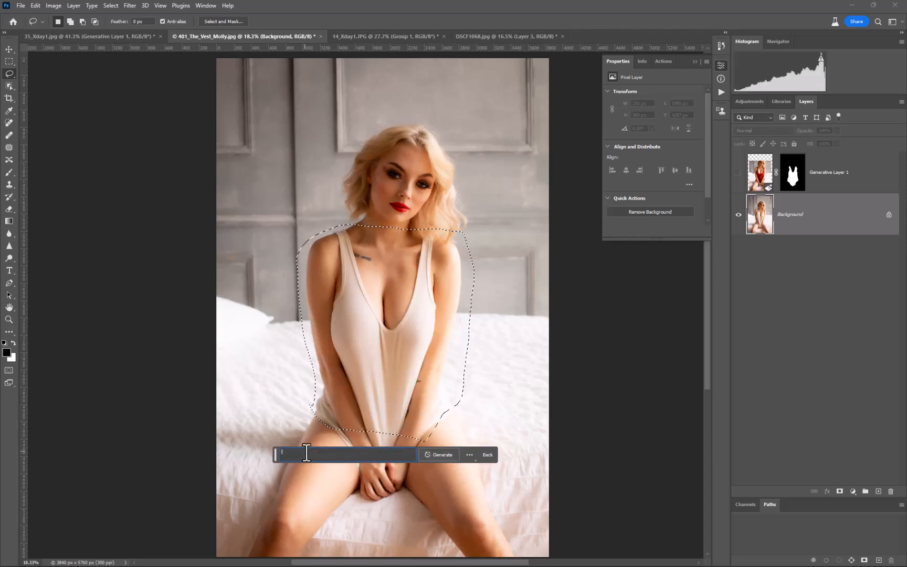
text(ther jac)
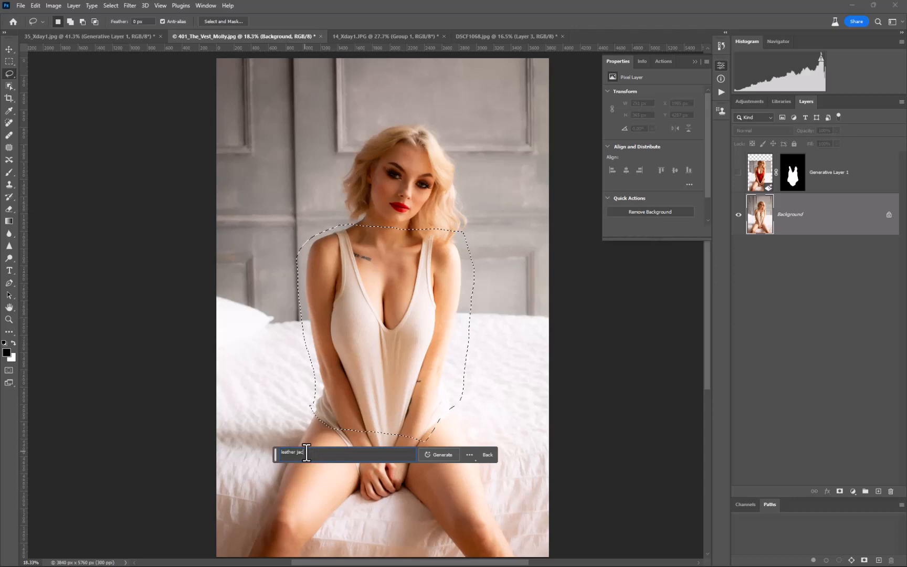
text(ket)
key(Return)
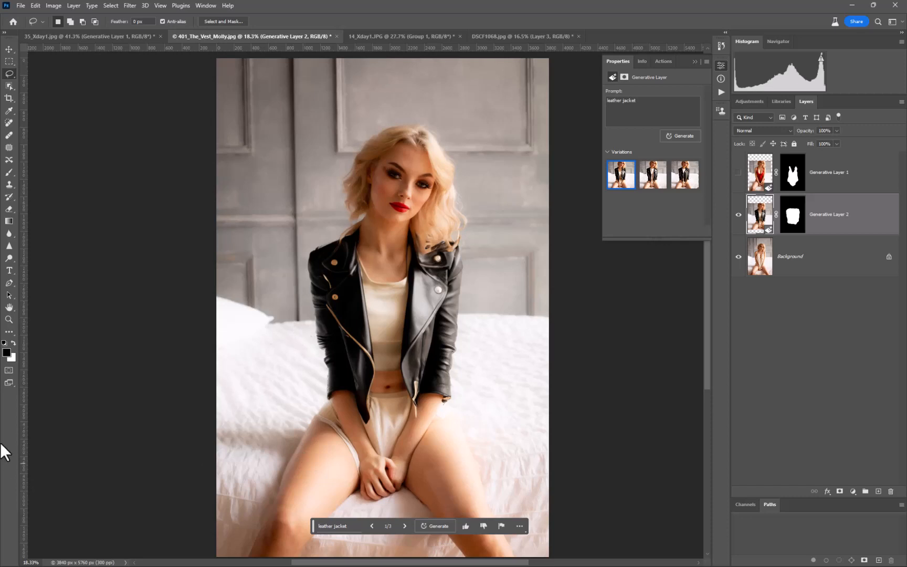
Compare the second and third "leather jacket" variations around the collar and shoulders, and return Generative Layer 2 to the first.
click(653, 175)
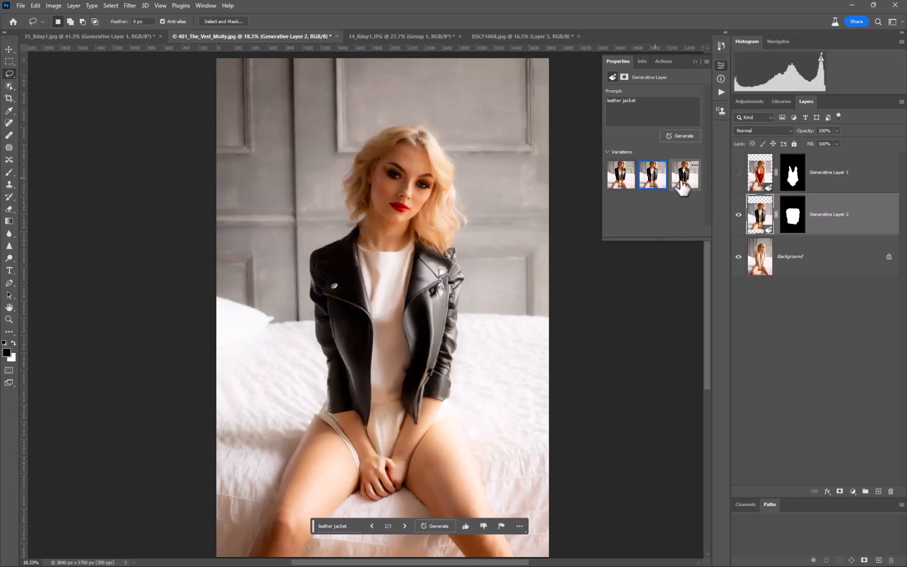
click(682, 183)
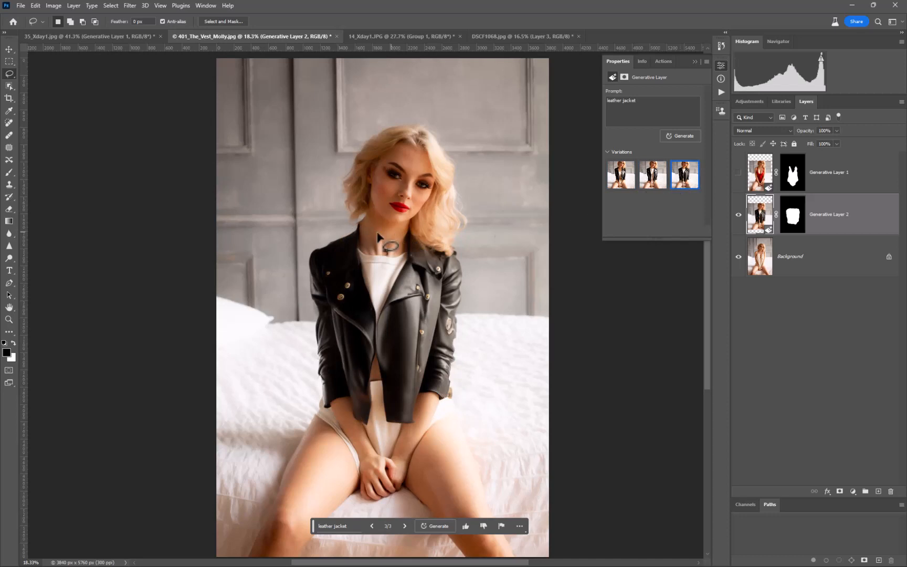
scroll(367, 242, up, 5)
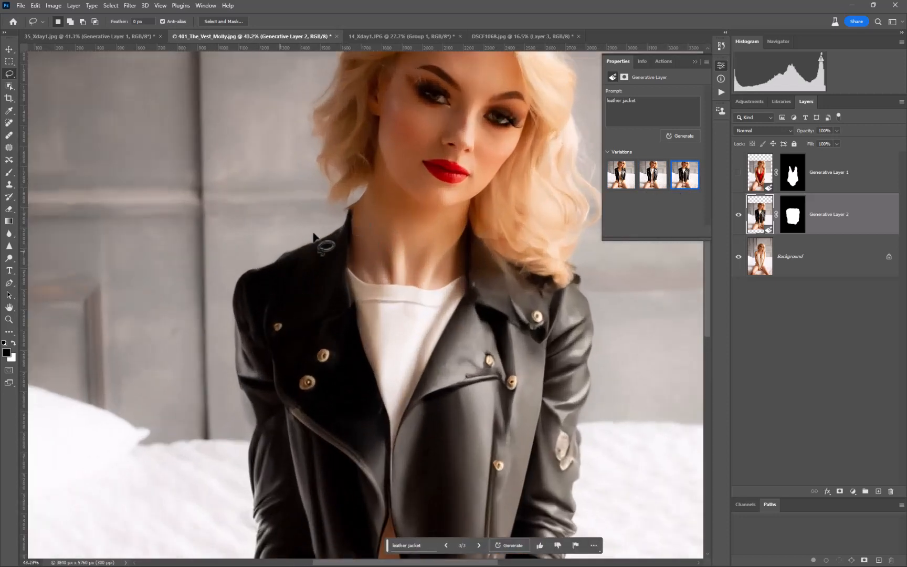
click(653, 182)
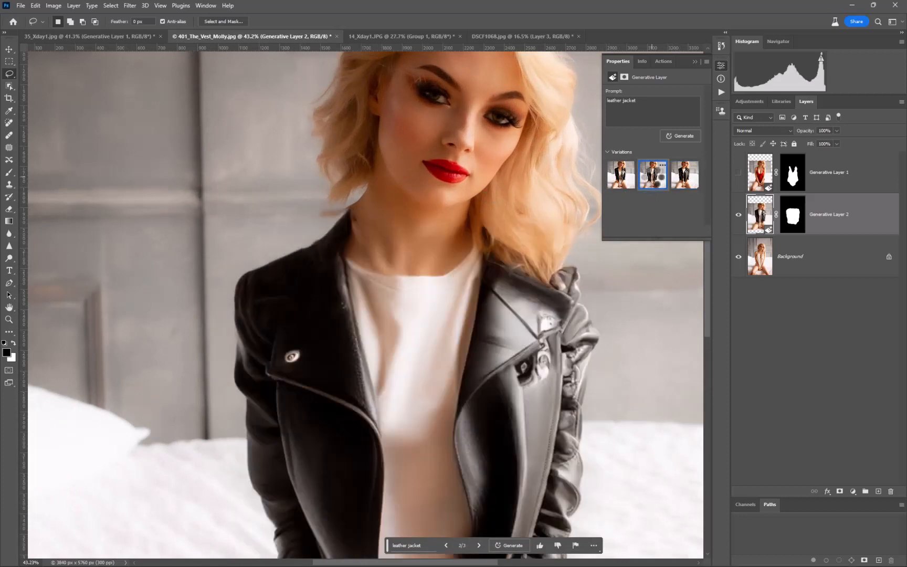
click(625, 187)
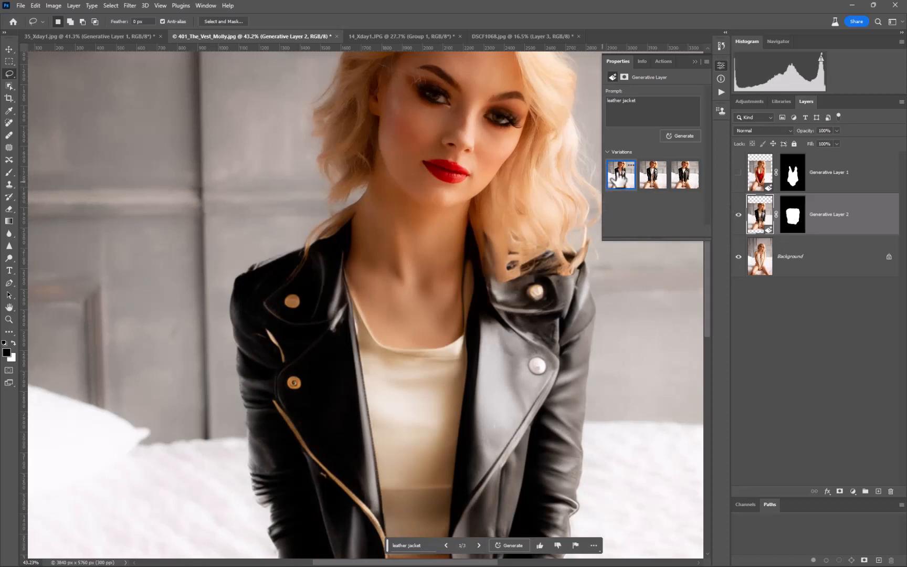
Hide Generative Layer 2 and lasso the woman's whole torso and arms, from her lips down to her waist.
click(739, 214)
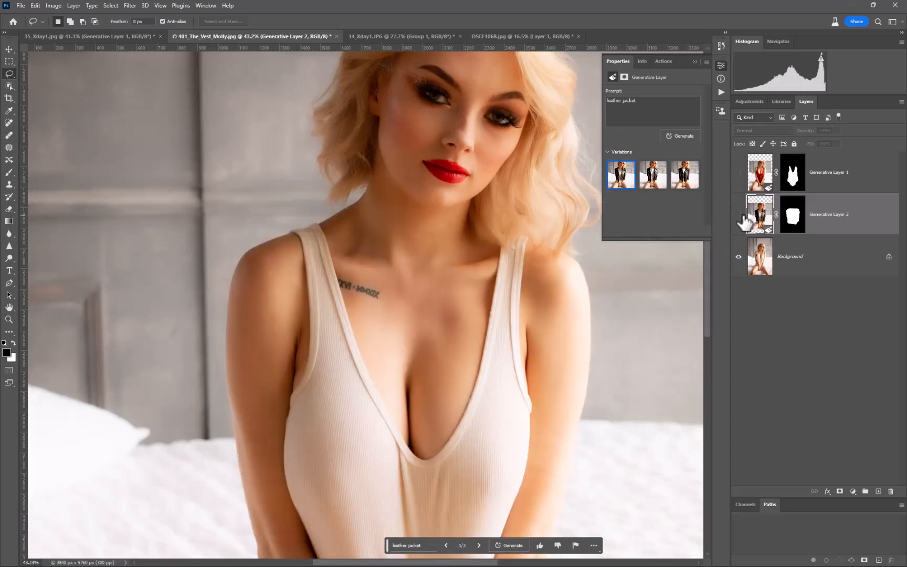
mouse_move(205, 221)
mouse_down()
mouse_move(493, 178)
mouse_move(641, 313)
mouse_move(646, 431)
mouse_move(619, 460)
mouse_up()
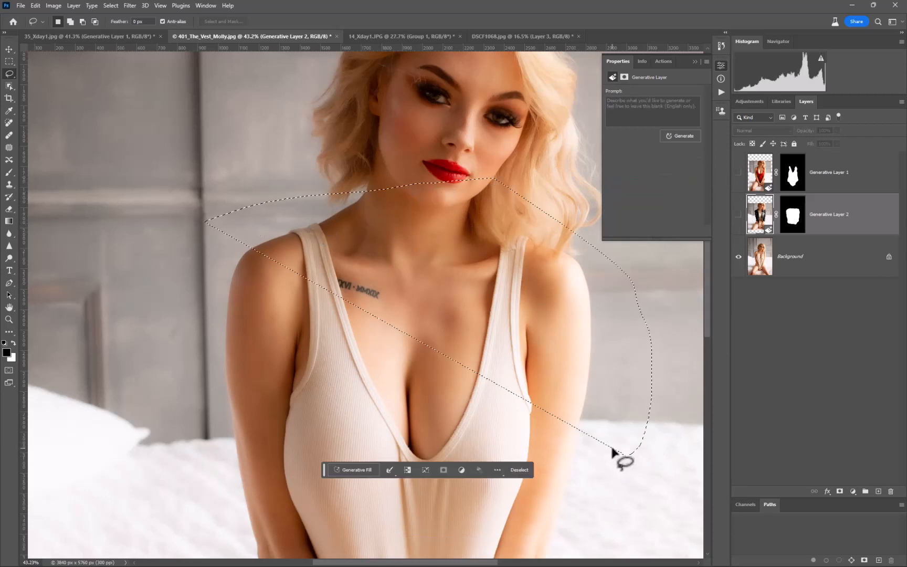
scroll(598, 446, down, 3)
drag(540, 385, 475, 249)
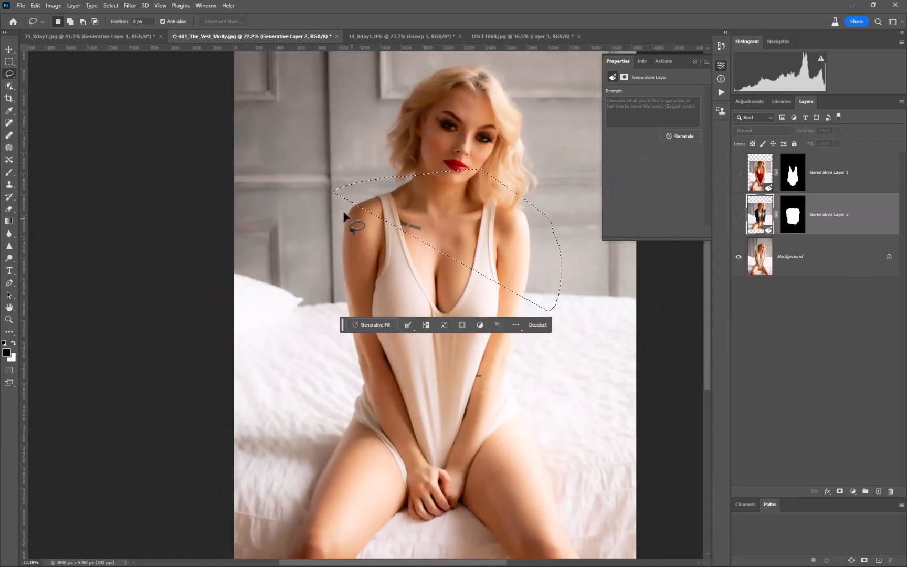
mouse_move(333, 203)
mouse_down()
mouse_move(419, 170)
mouse_move(476, 172)
mouse_move(549, 230)
mouse_move(551, 338)
mouse_move(525, 402)
mouse_move(463, 433)
mouse_up()
drag(330, 282, 323, 247)
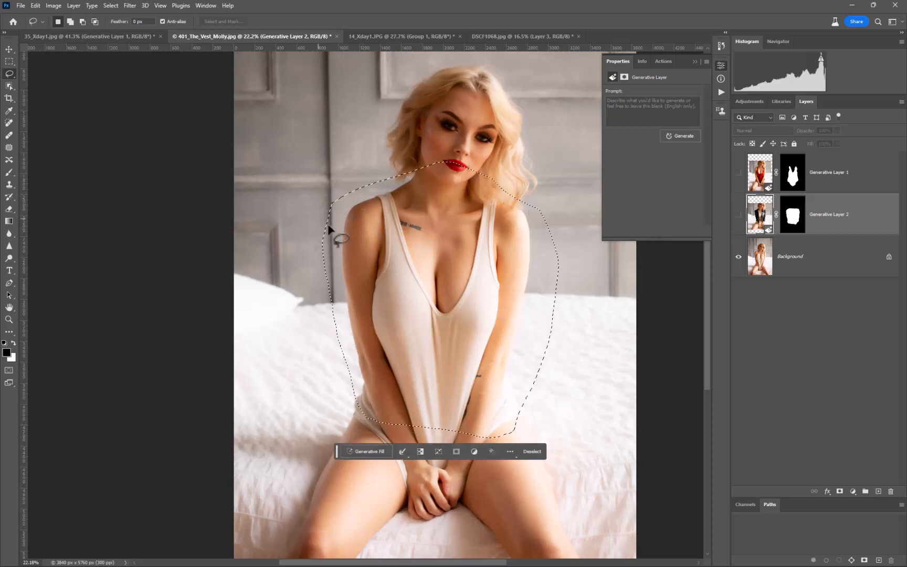
Generate a fill for the lassoed area with the prompt "leather jacket".
click(628, 110)
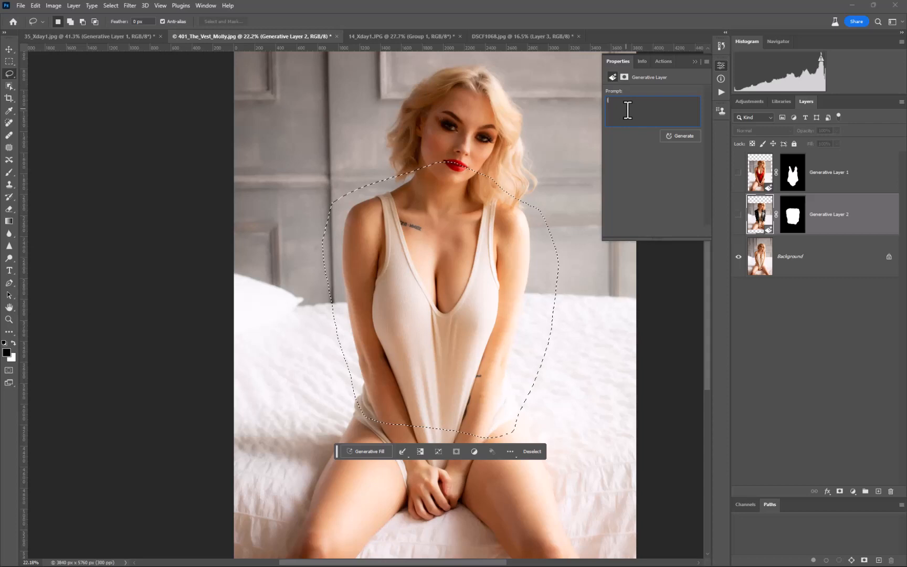
text(leather )
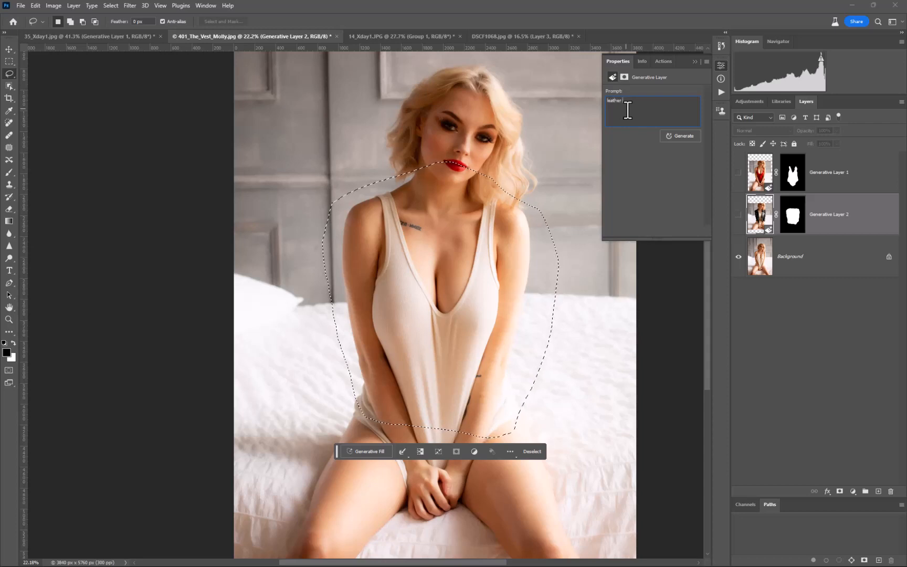
text(jacke)
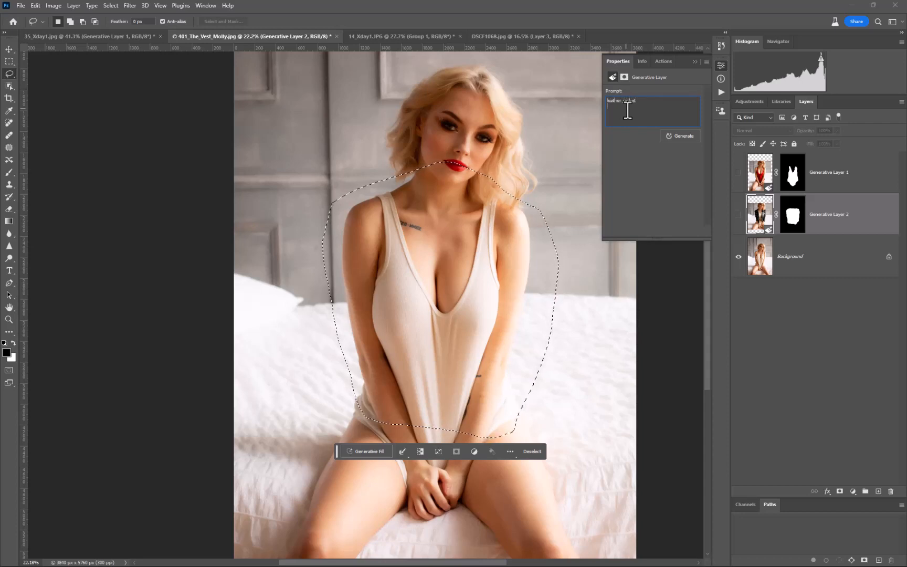
text(t)
click(678, 135)
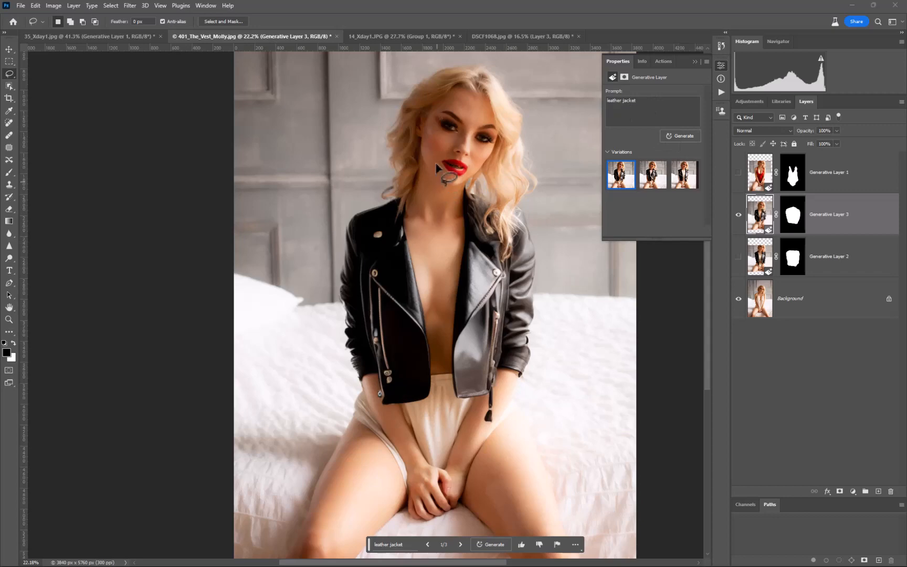
Paint black on the Generative Layer 3 mask over the mouth to restore the original lips.
scroll(454, 171, up, 5)
scroll(454, 171, up, 2)
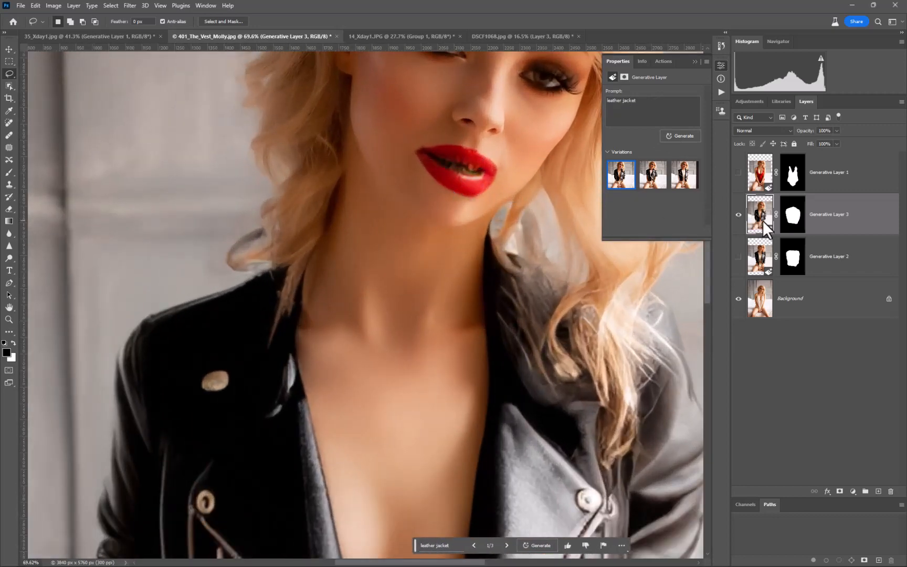
key(b)
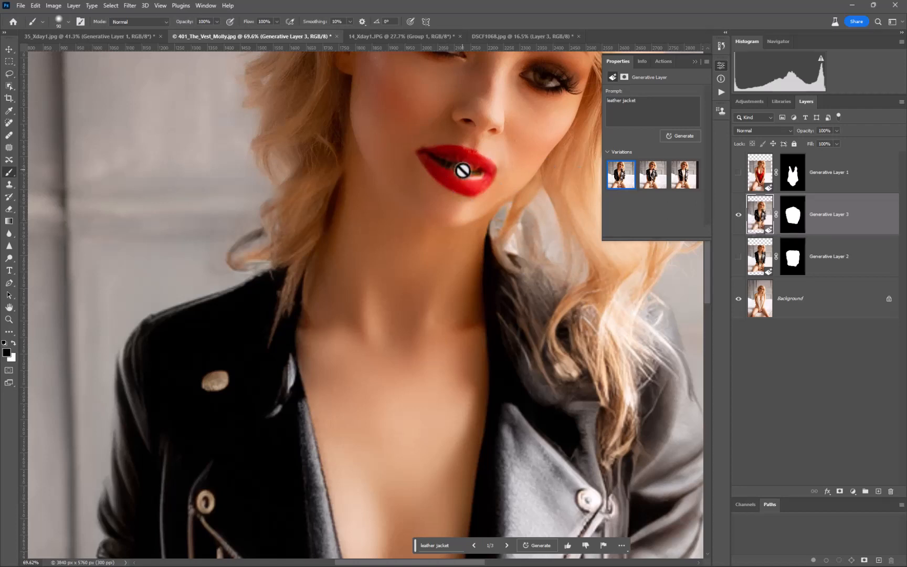
click(793, 214)
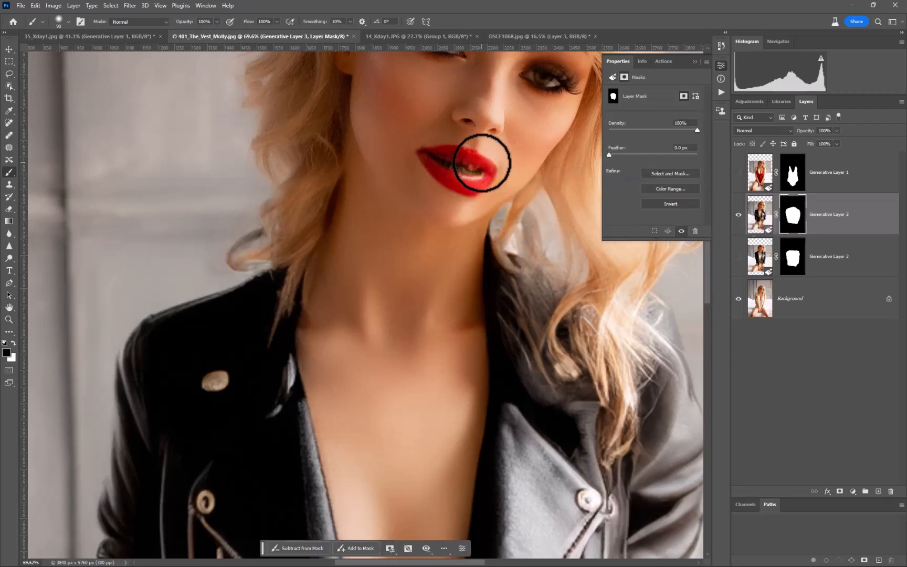
mouse_move(481, 161)
mouse_down()
mouse_move(430, 151)
mouse_move(491, 167)
mouse_move(454, 180)
mouse_move(433, 164)
mouse_move(432, 182)
mouse_move(463, 182)
mouse_move(455, 192)
mouse_move(494, 168)
mouse_move(413, 154)
mouse_move(485, 162)
mouse_move(506, 148)
mouse_move(484, 146)
mouse_move(485, 165)
mouse_move(450, 146)
mouse_move(424, 270)
mouse_up()
scroll(423, 270, down, 1)
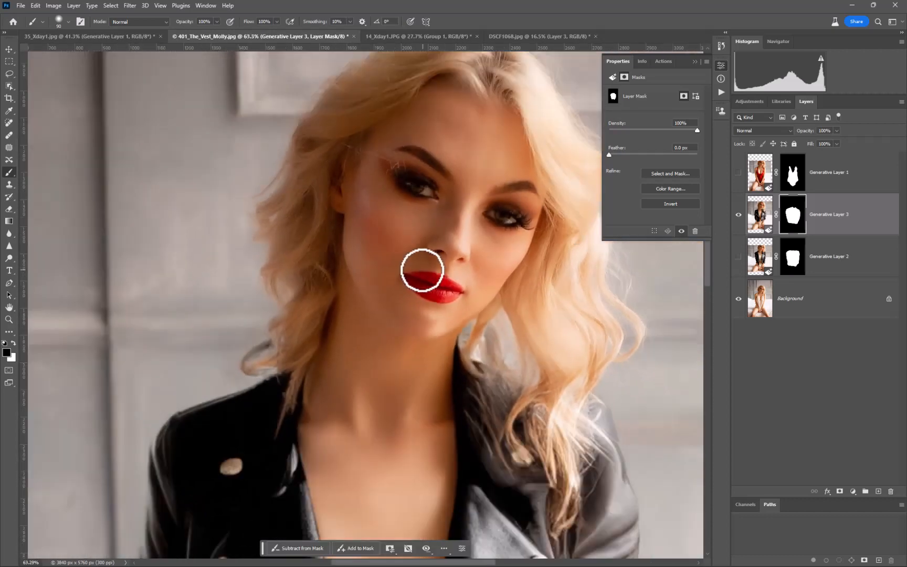
scroll(422, 271, down, 10)
drag(418, 328, 424, 251)
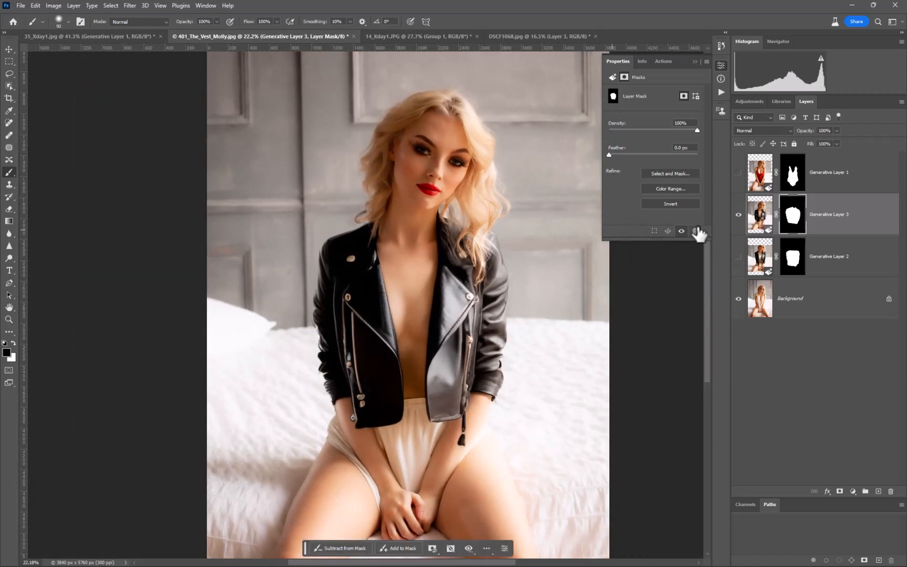
Hide Generative Layer 3 and lasso the upper part of the vest, following the straps and neckline.
click(738, 215)
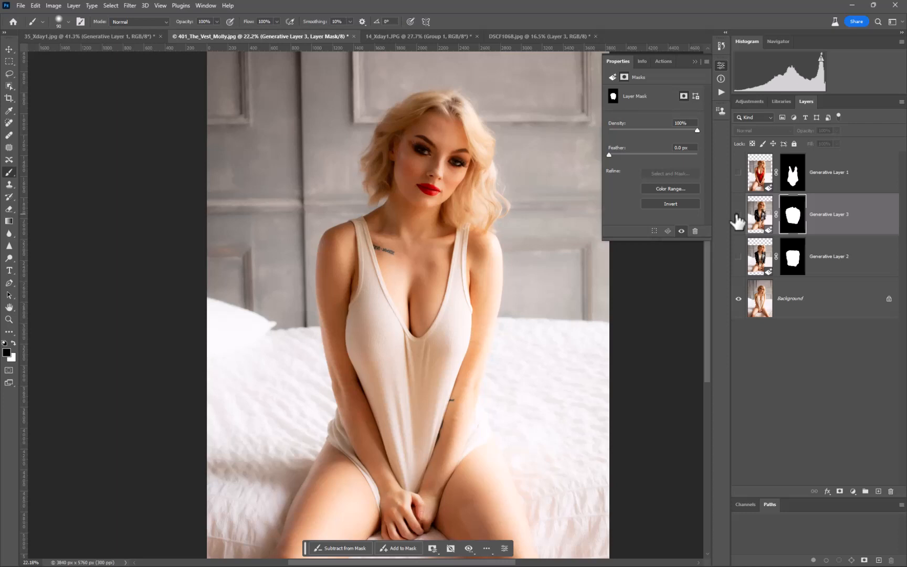
click(9, 74)
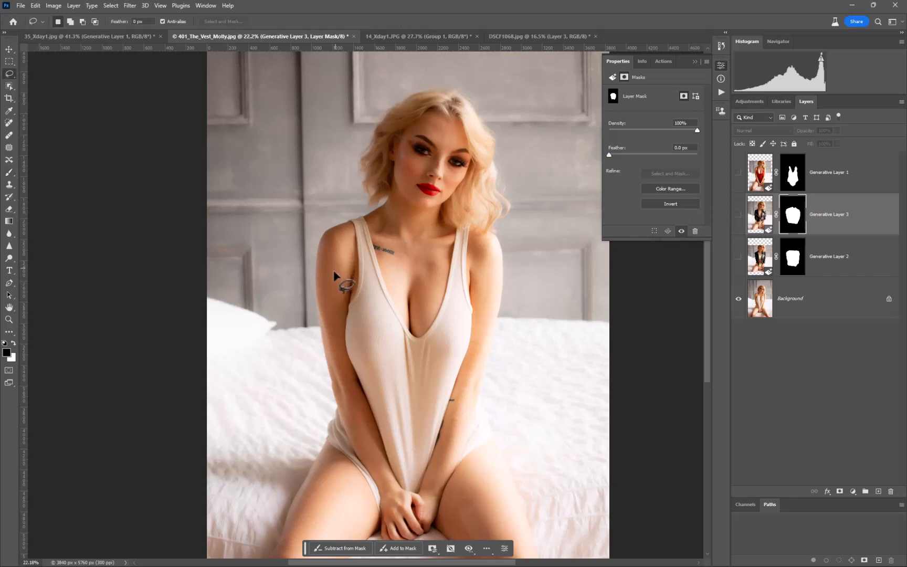
mouse_move(346, 229)
mouse_down()
mouse_move(364, 205)
mouse_move(412, 300)
mouse_move(426, 296)
mouse_move(441, 237)
mouse_move(463, 211)
mouse_move(478, 250)
mouse_up()
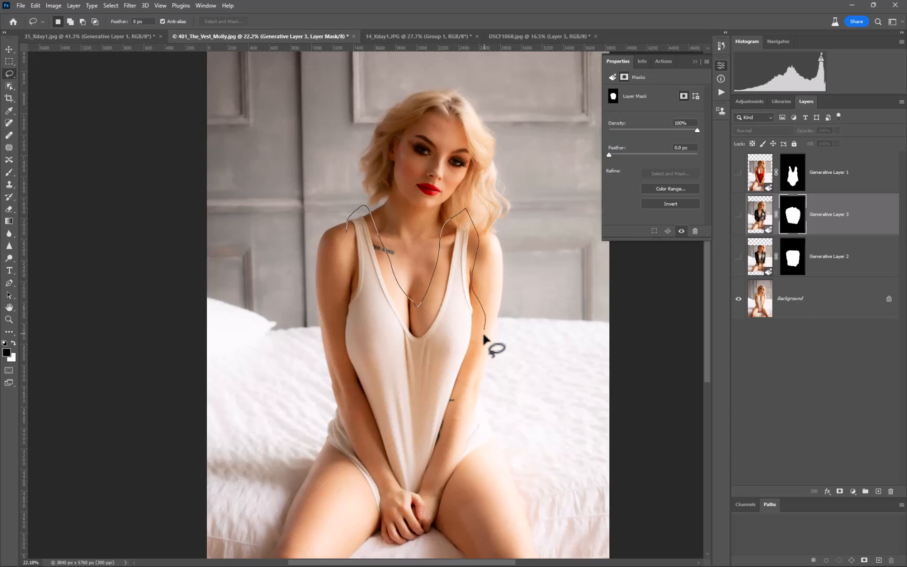
mouse_move(400, 379)
mouse_down()
mouse_move(362, 374)
mouse_move(348, 348)
mouse_move(348, 235)
mouse_up()
Try to generate a fill in the vest selection with the prompt "bra", and dismiss the notice.
click(329, 394)
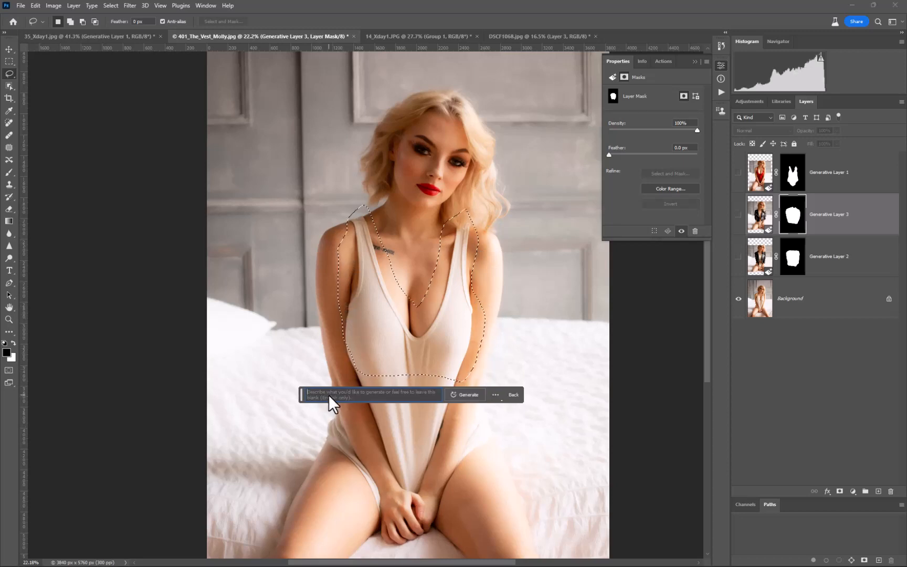
text(b)
key(BackSpace)
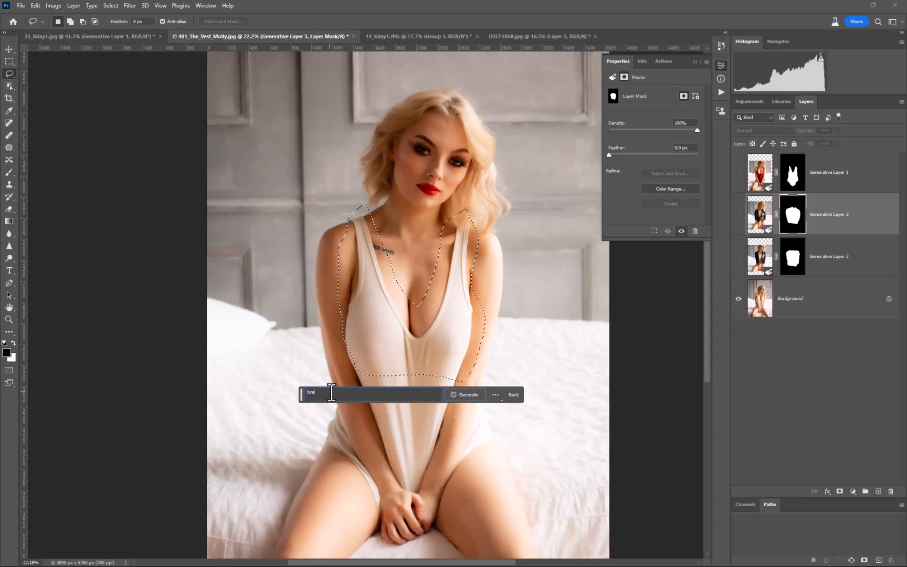
key(Return)
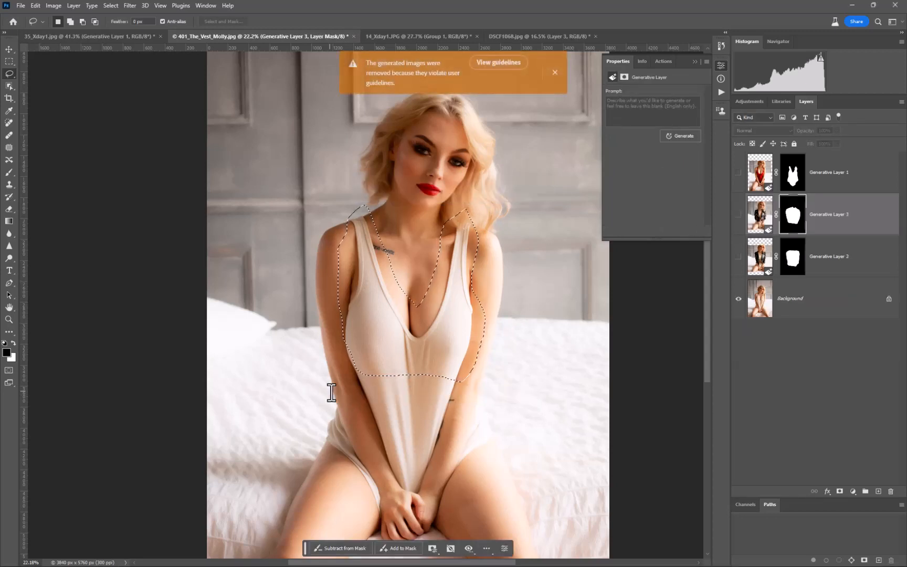
click(554, 72)
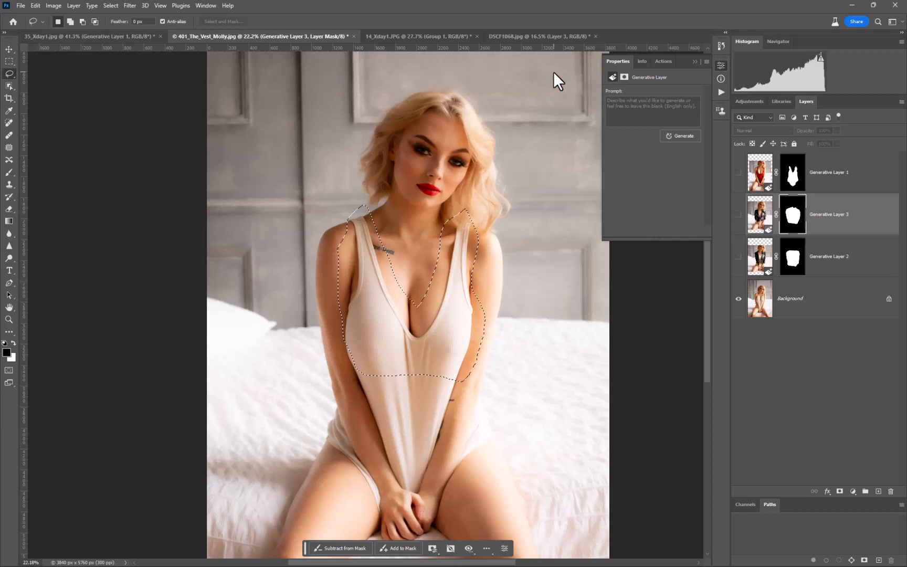
Generate a fill in the same selection with the prompt "crop top", and preview the second and third variations.
click(613, 105)
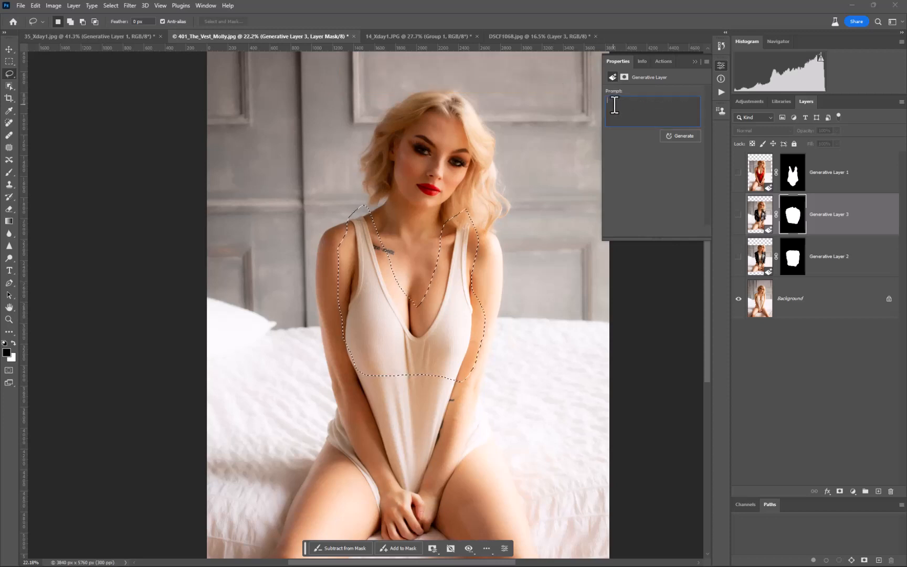
text(cre)
click(681, 135)
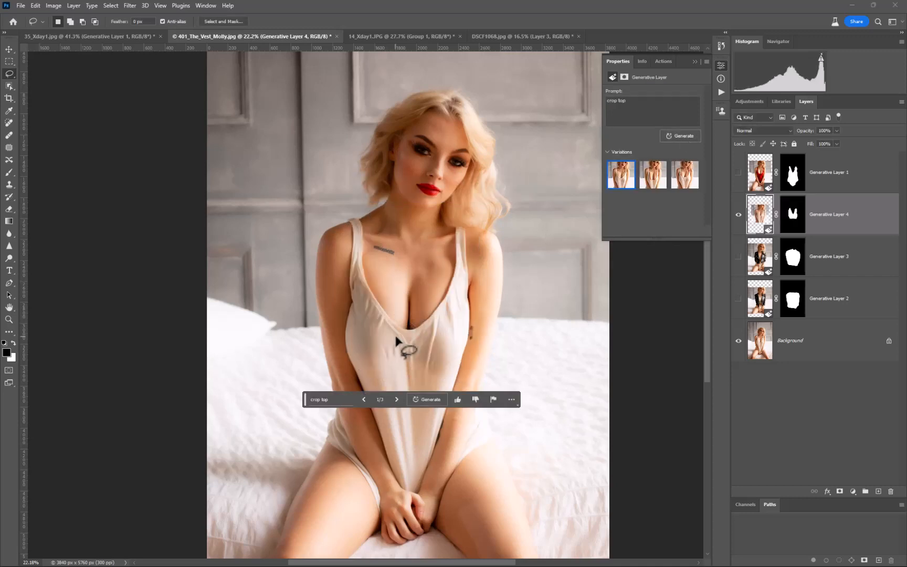
click(644, 181)
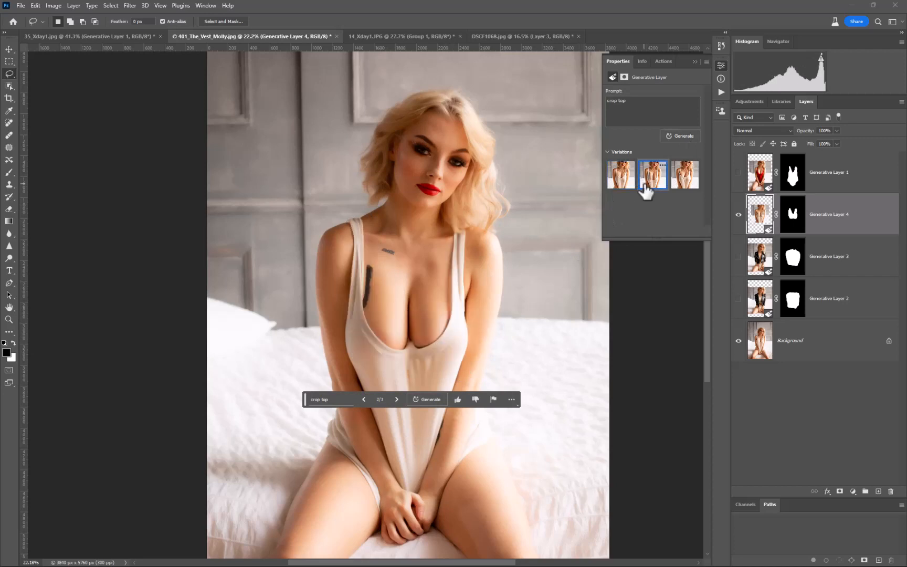
click(689, 179)
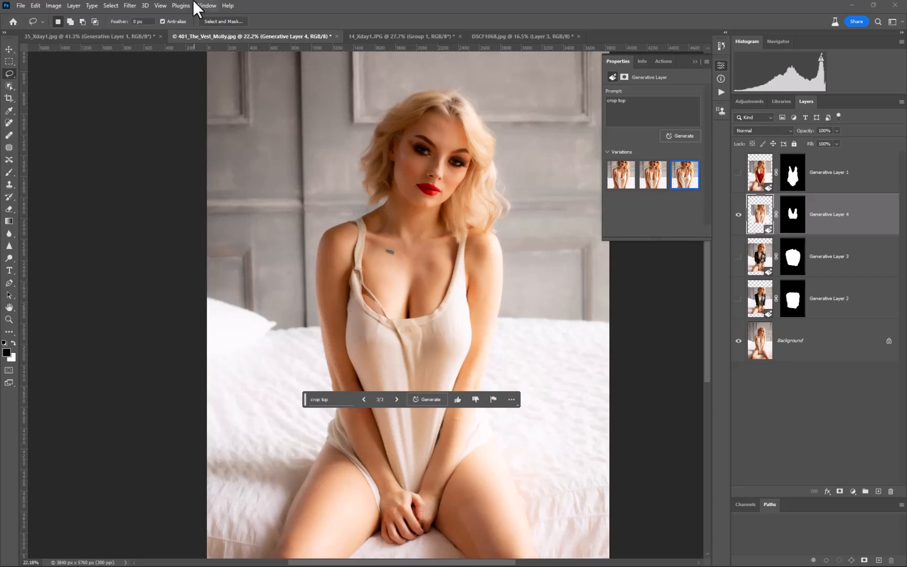
Close the vest portrait and the 35_Xday1.jpg clown image, discarding the changes in both.
key(ctrl+w)
click(448, 211)
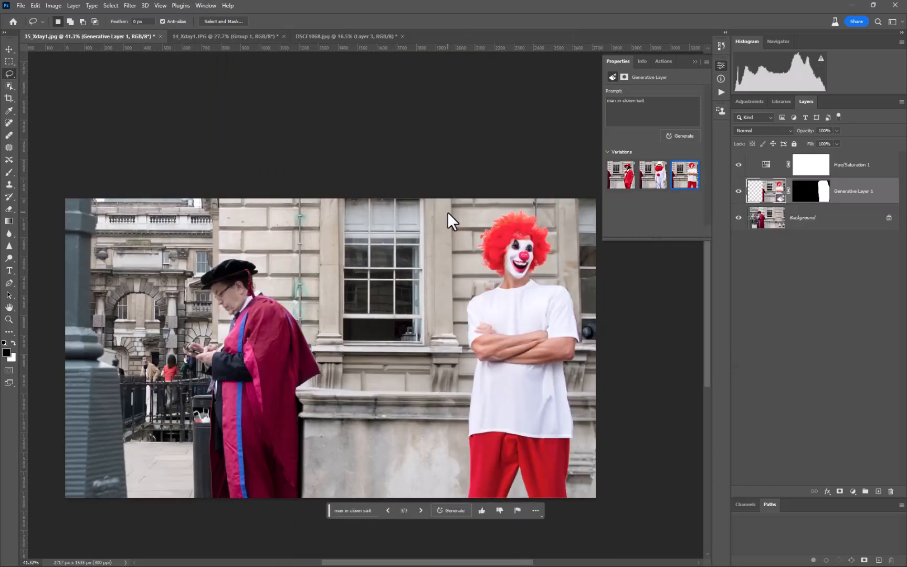
scroll(548, 333, up, 6)
scroll(500, 319, down, 3)
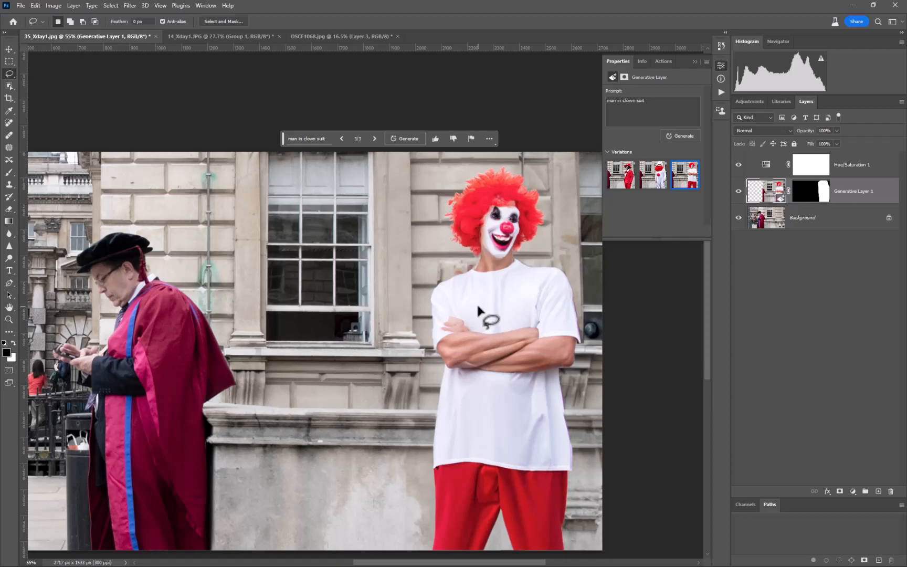
key(ctrl+w)
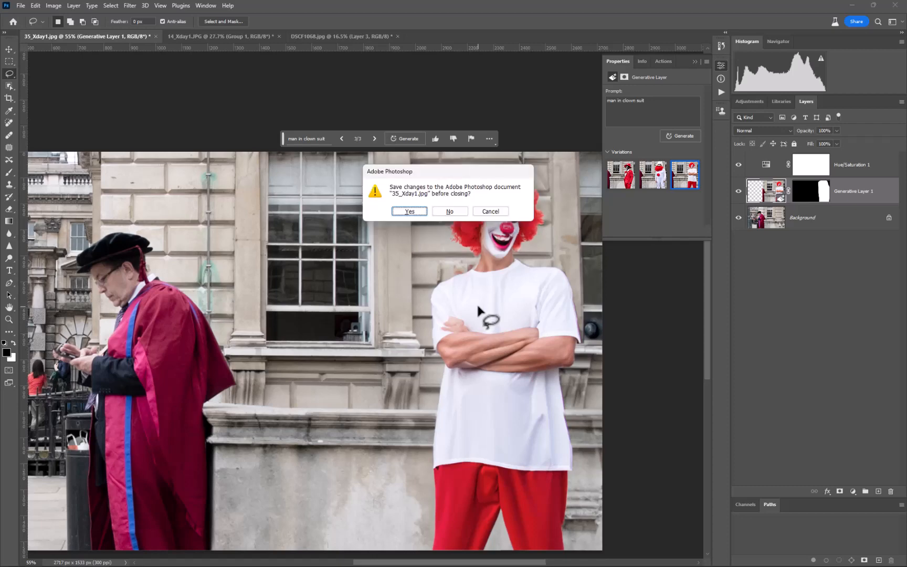
click(450, 214)
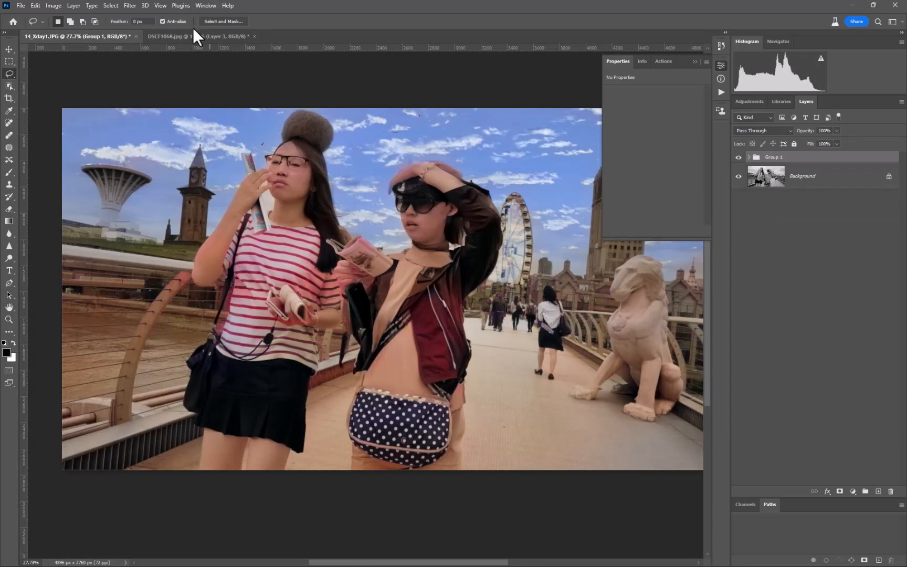
Switch to DSCF1068.jpg, revert it to its saved version, and add a new empty layer above the Background.
click(192, 36)
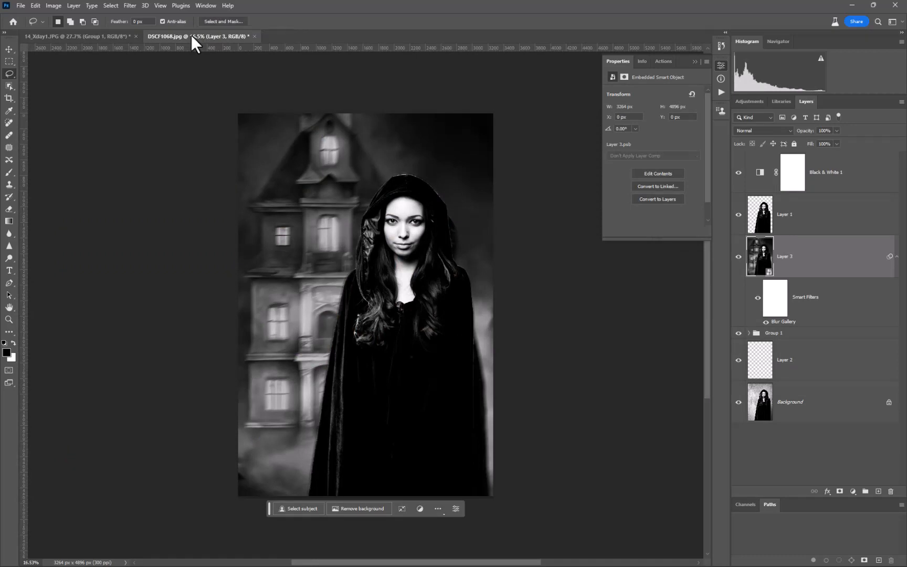
key(F12)
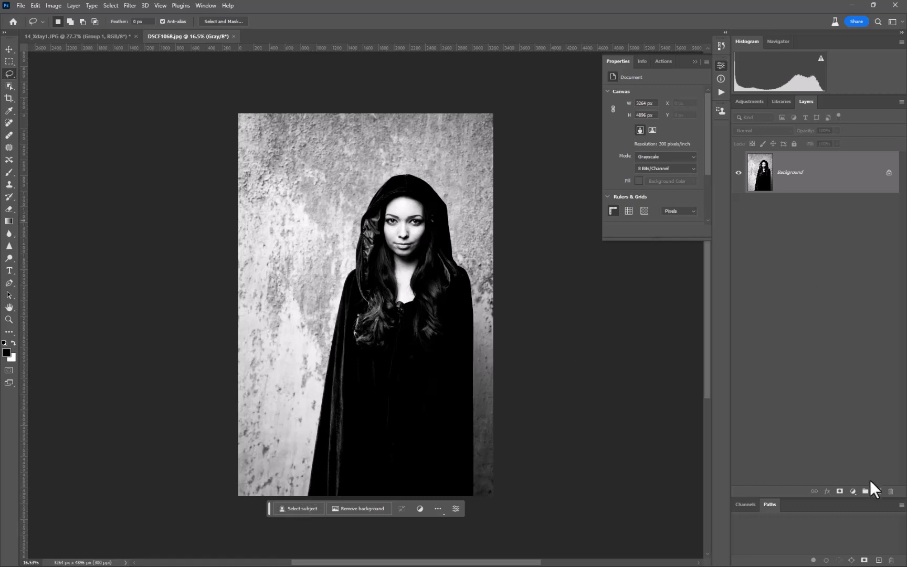
click(878, 491)
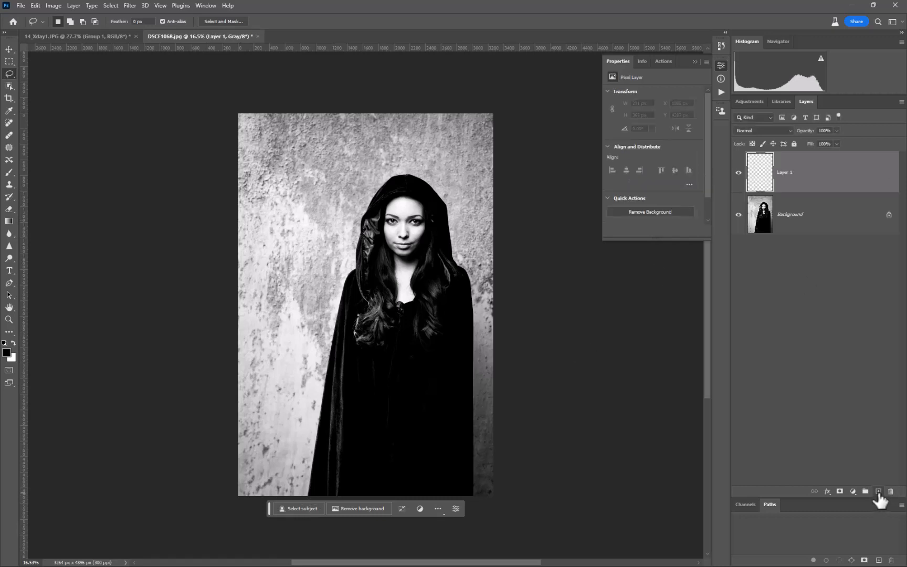
Try Select Subject on the empty Layer 1, then select the whole canvas and try to start Generative Fill.
click(298, 508)
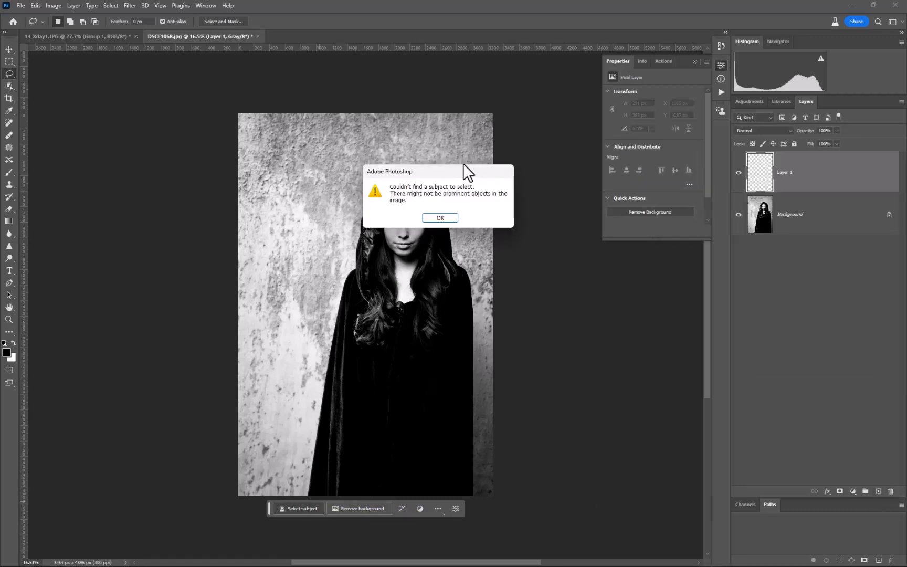
click(440, 218)
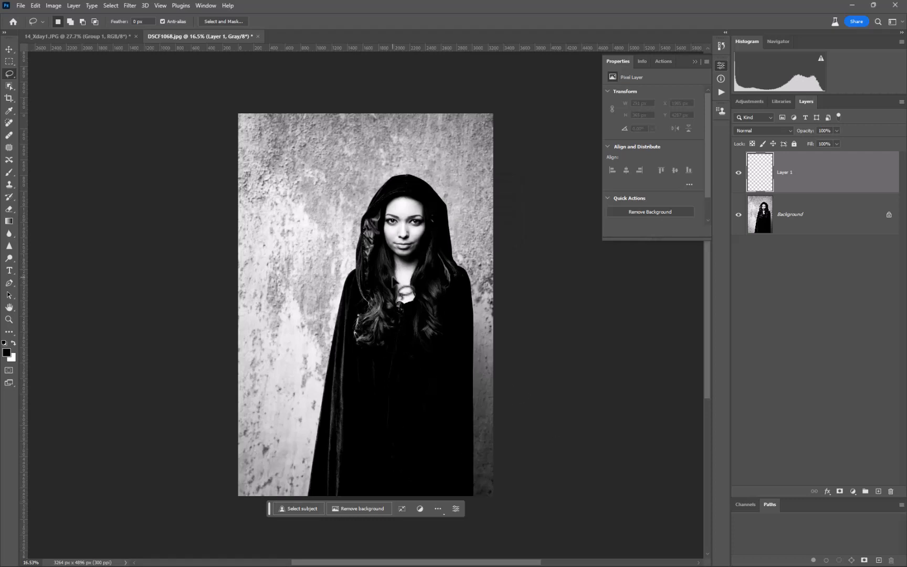
key(ctrl+a)
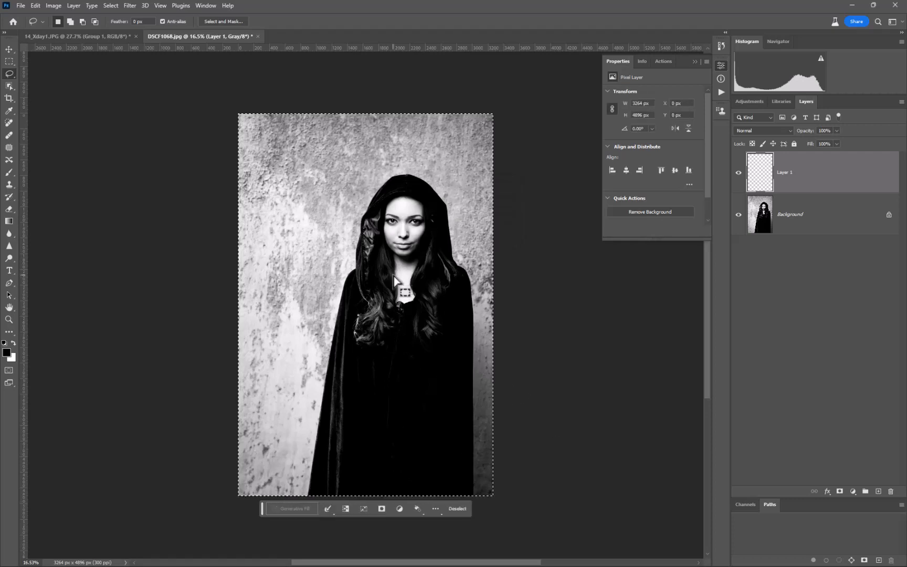
click(295, 510)
Convert the cloaked portrait from grayscale to RGB color mode without flattening its layers.
click(55, 5)
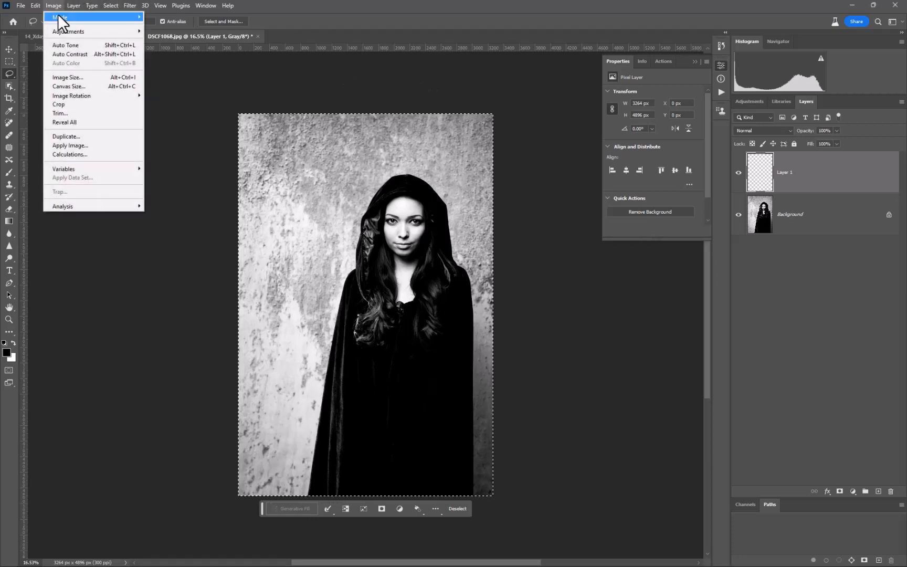
mouse_move(56, 17)
click(158, 53)
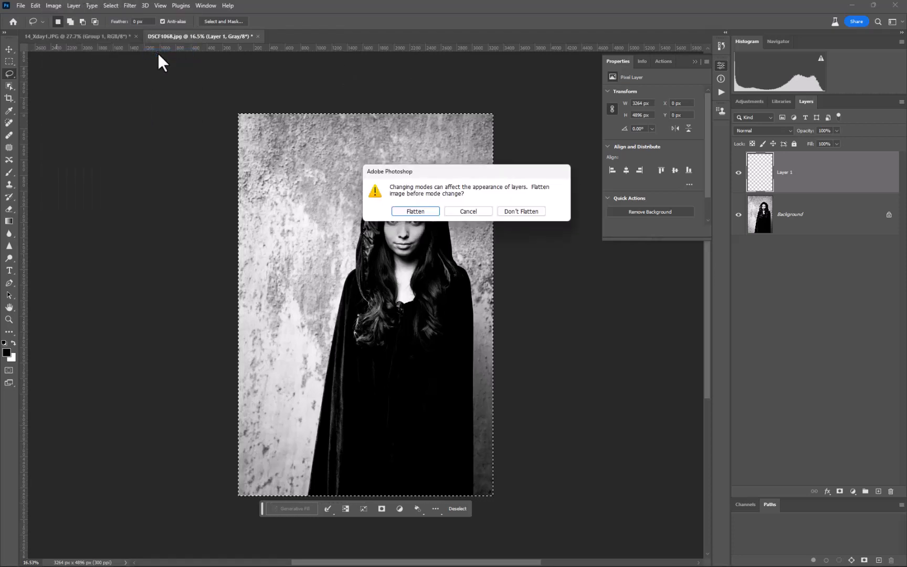
click(508, 213)
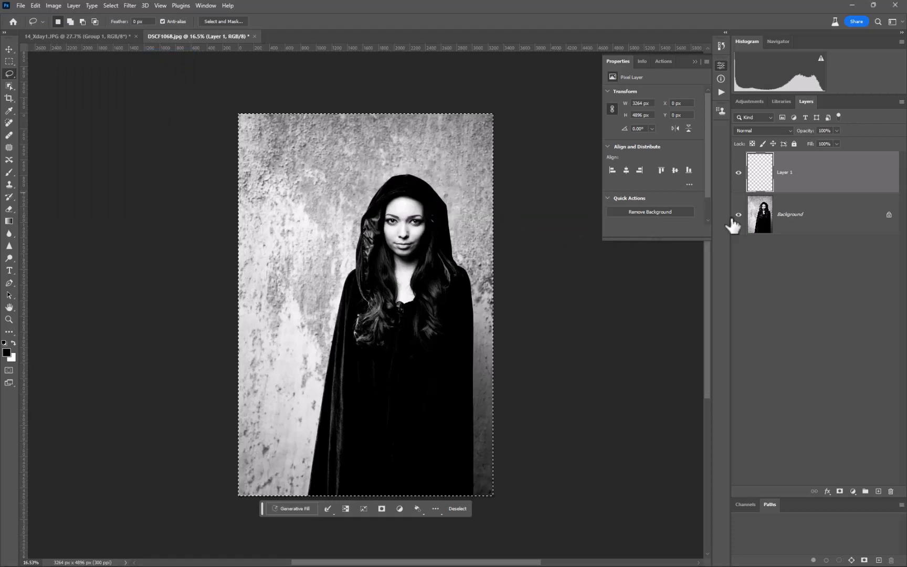
Generate a fill over the whole canvas with the prompt "haunted house scene", compare the variations and keep the second one.
click(296, 508)
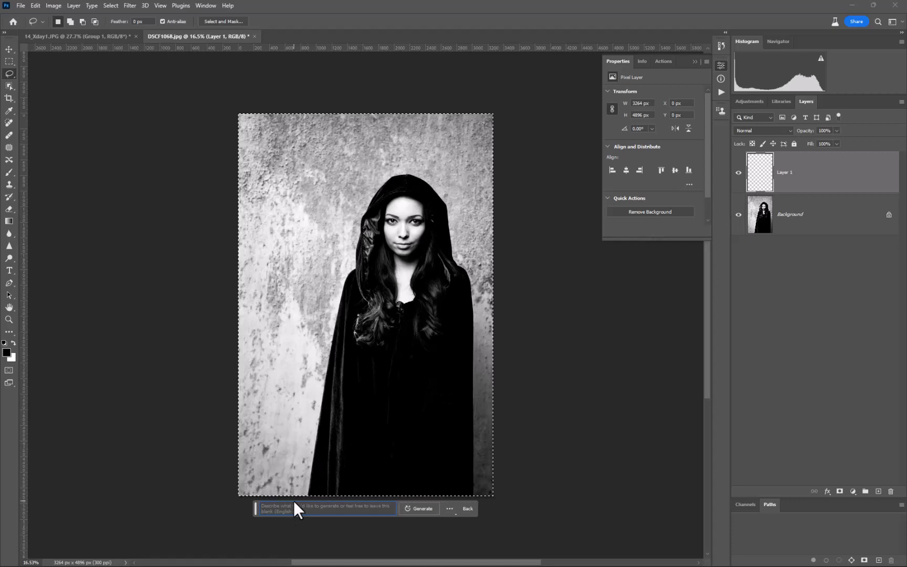
text(haunted h)
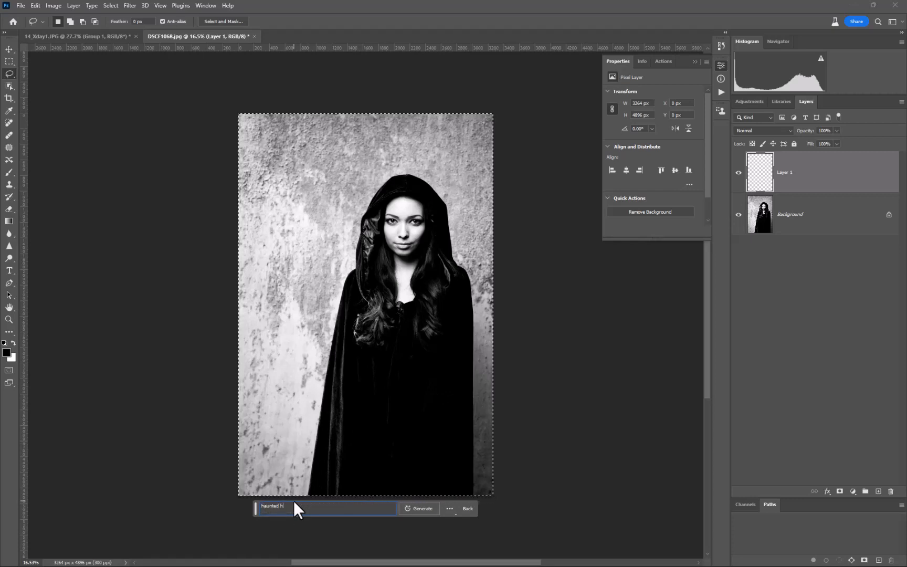
text(ouse)
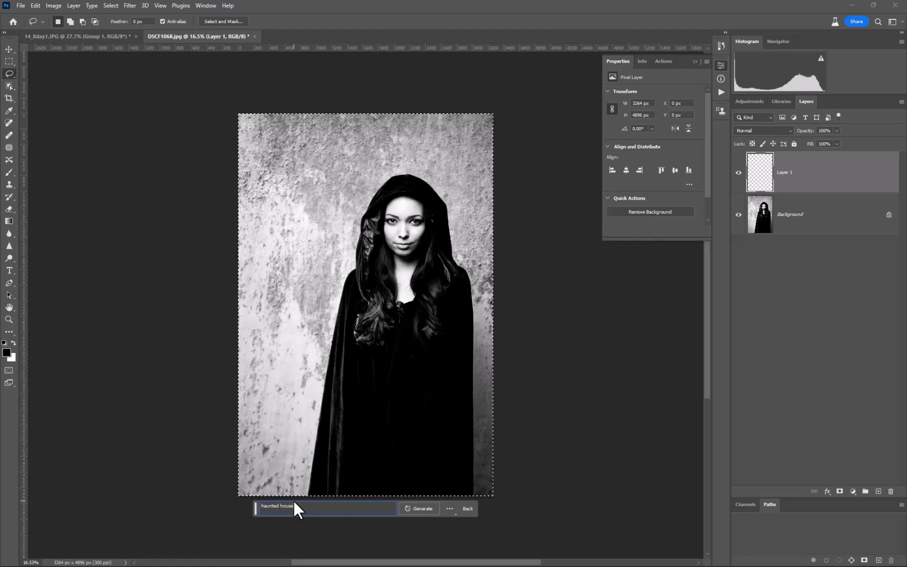
text( and)
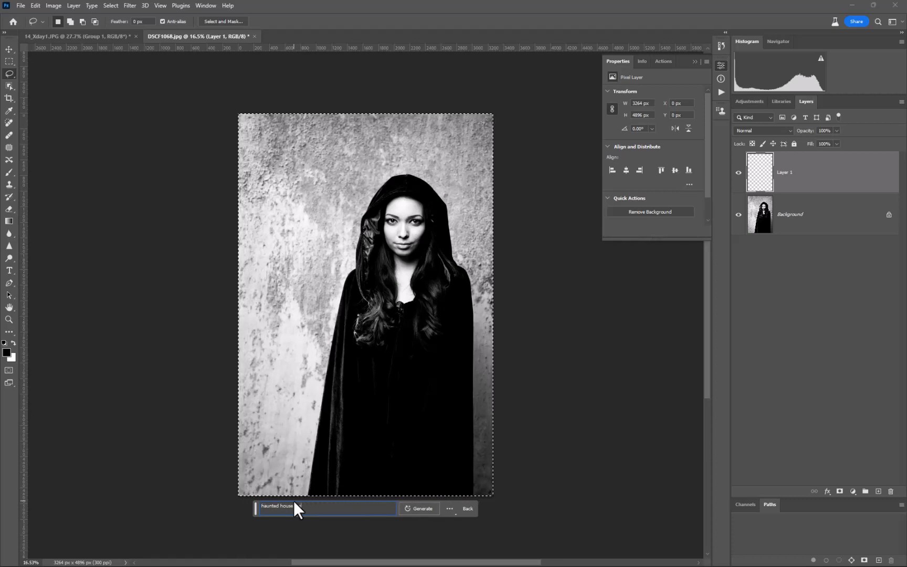
key(Return)
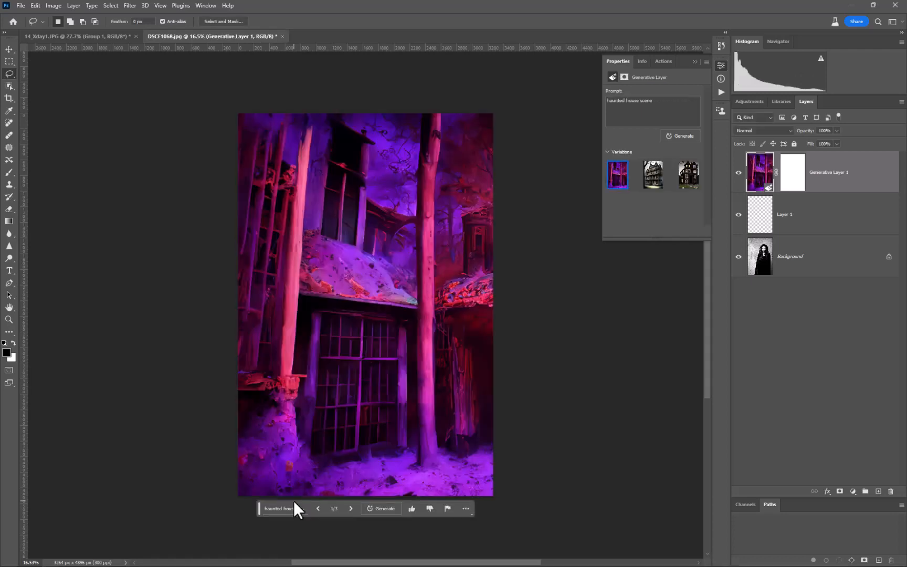
click(689, 175)
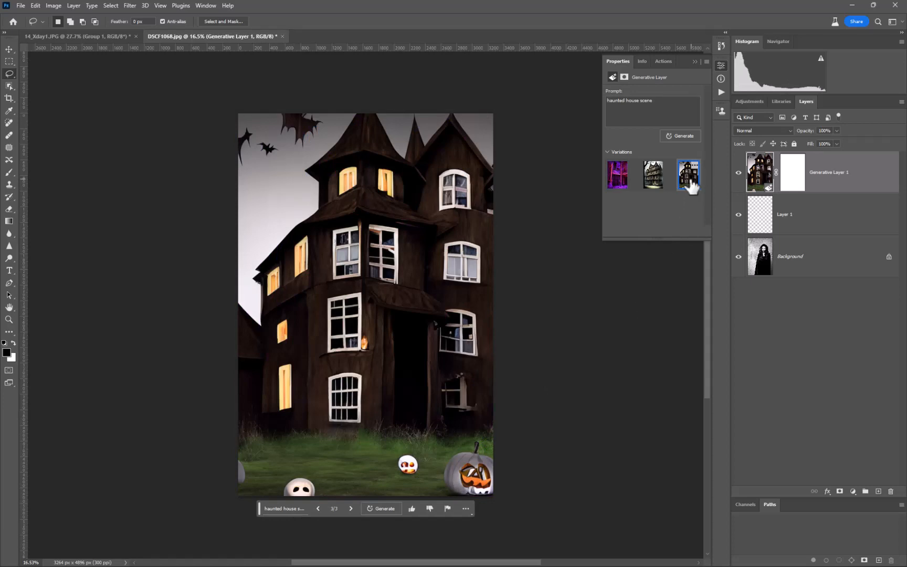
click(654, 184)
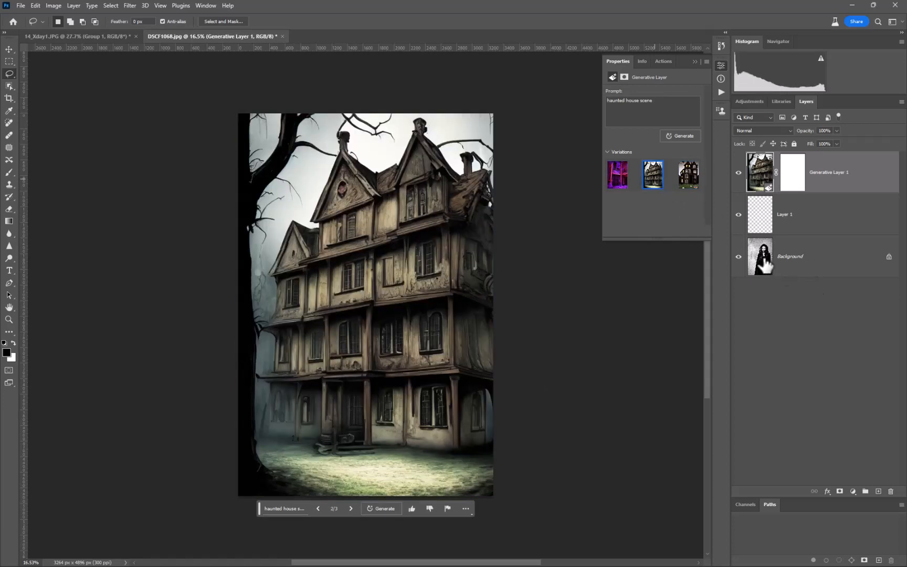
Select the woman on the Background layer, copy her to a new layer and place it above the haunted house layer.
click(764, 266)
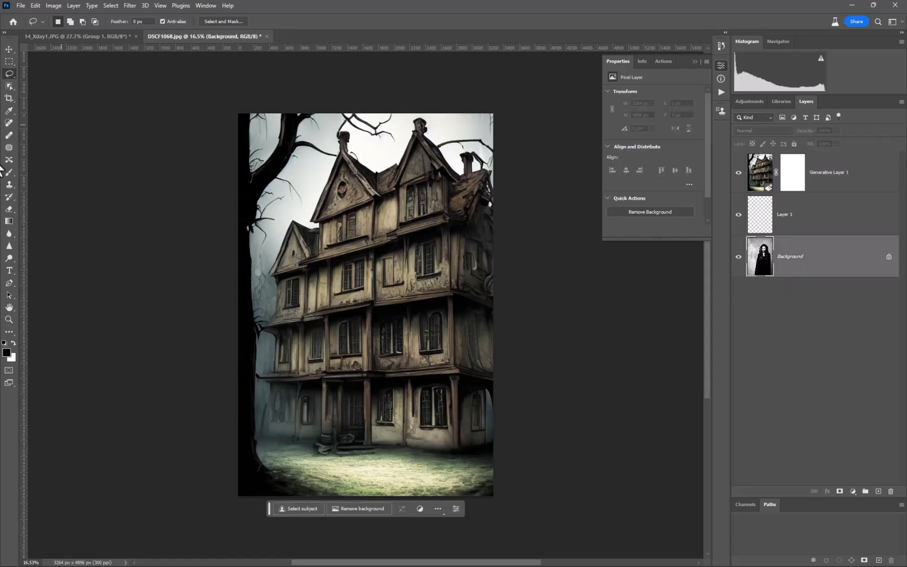
click(8, 85)
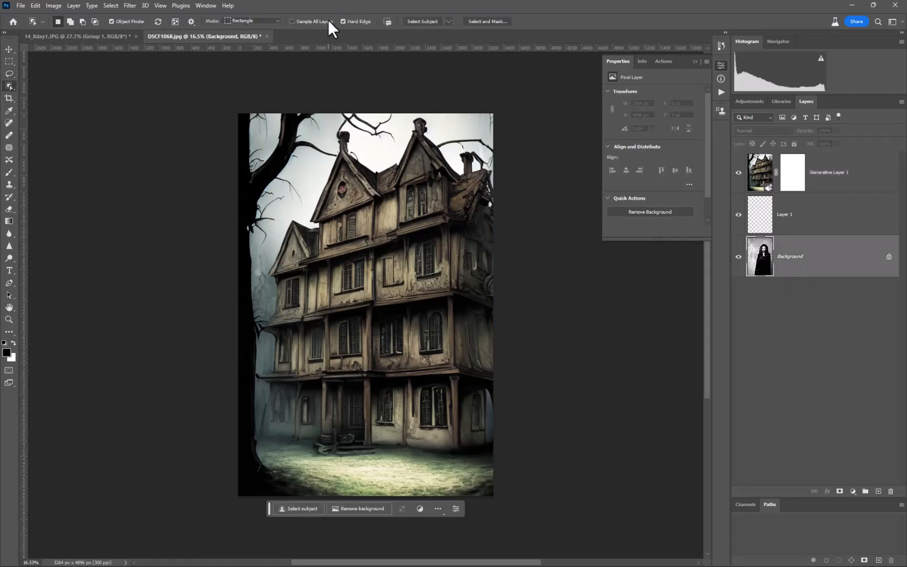
click(422, 21)
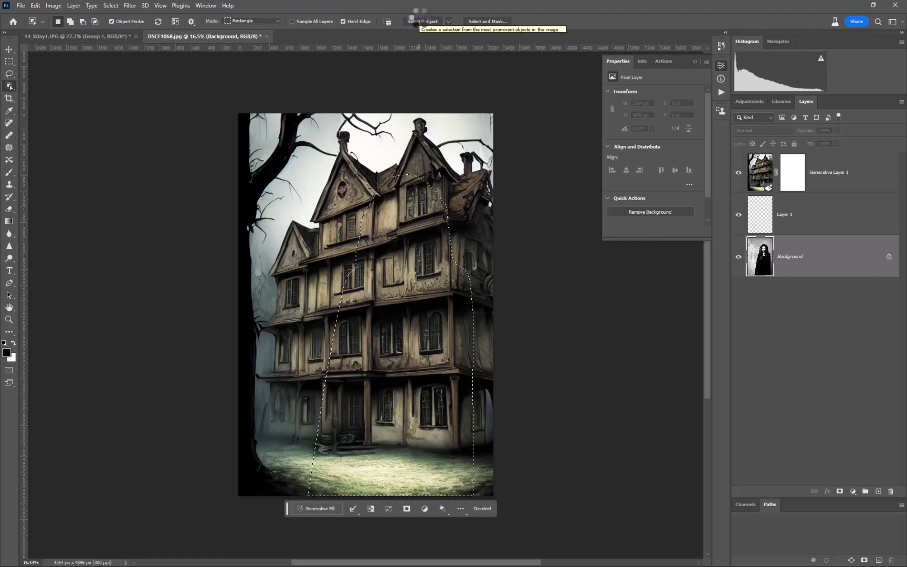
key(ctrl+j)
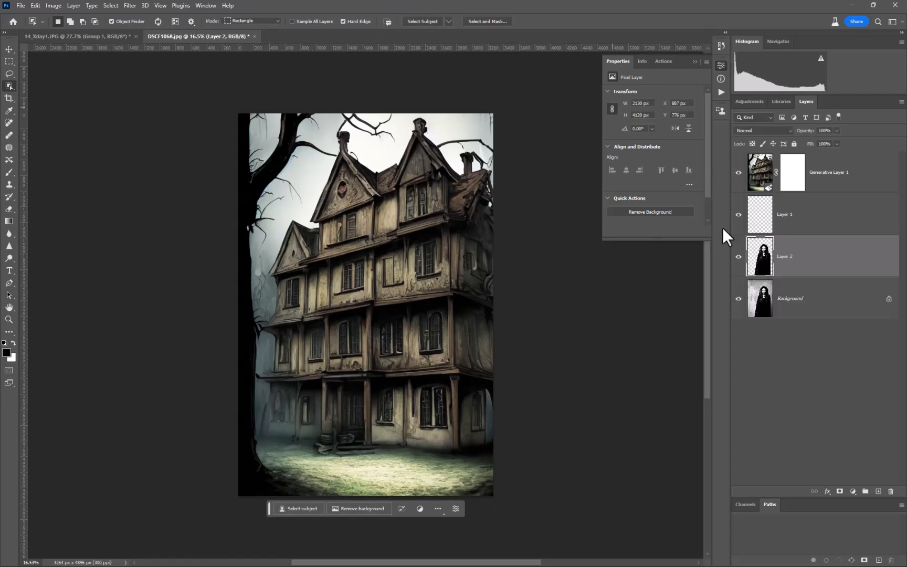
drag(758, 260, 765, 166)
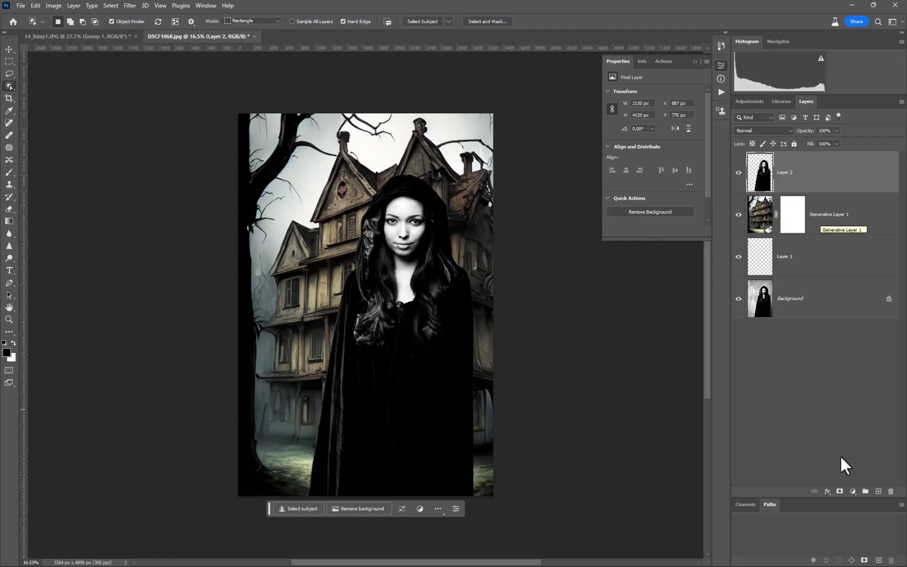
Add a Black & White adjustment layer on top of the stack, and shift the haunted house layer toward the canvas's left edge.
click(853, 491)
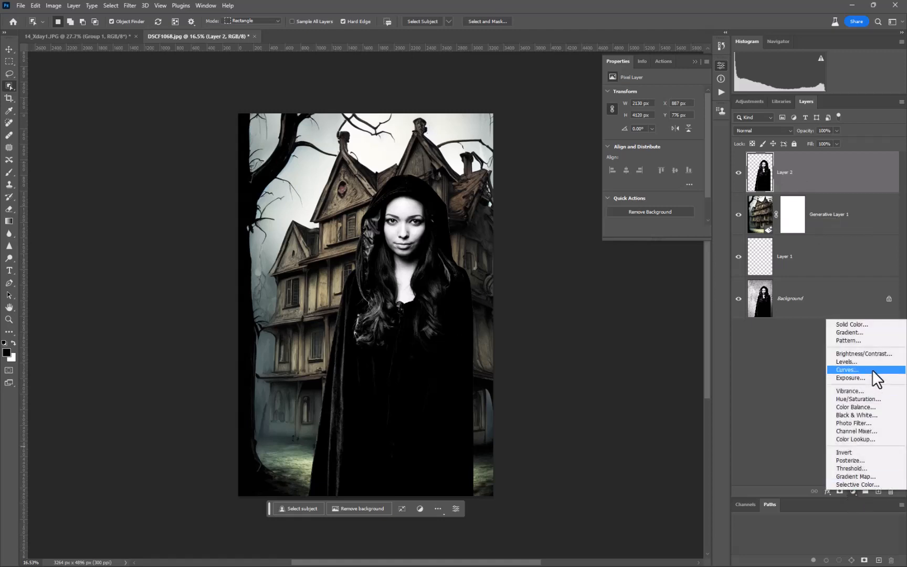
click(851, 415)
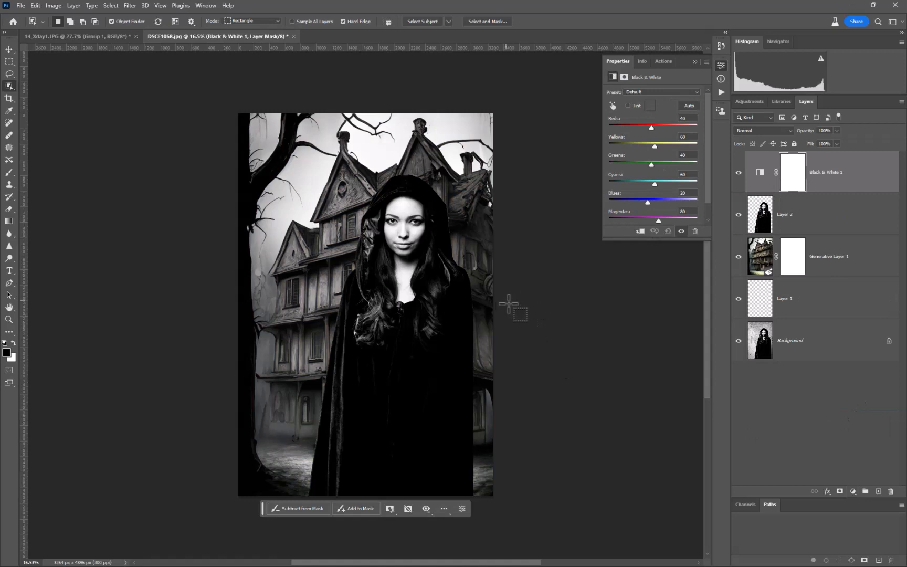
click(760, 262)
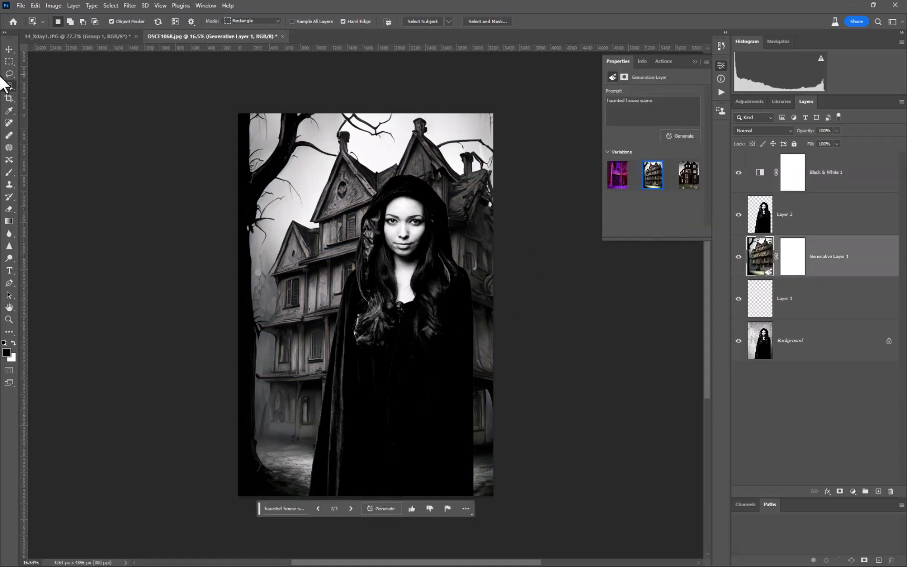
click(9, 50)
drag(376, 206, 298, 193)
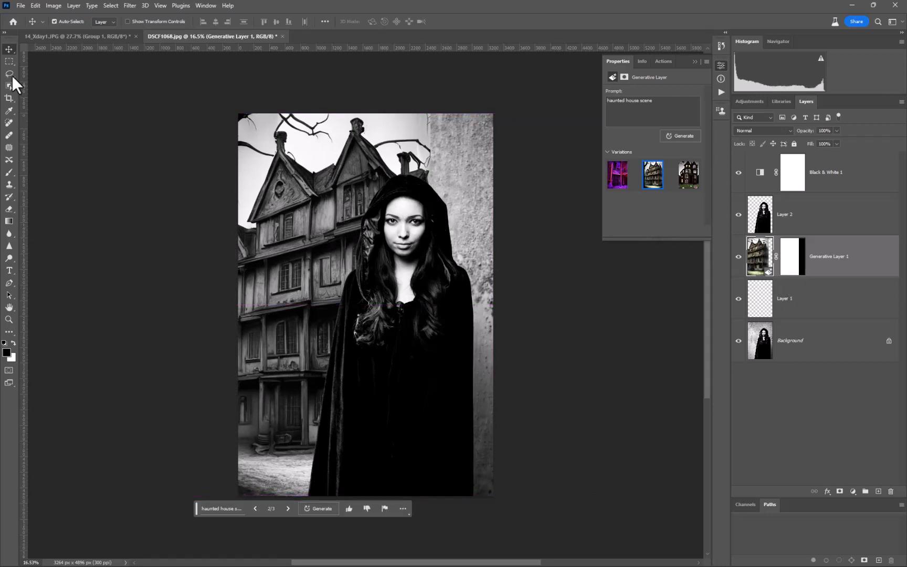
Fill the uncovered strip along the canvas's right edge using Generative Fill with an empty prompt, and choose the third variation.
click(9, 61)
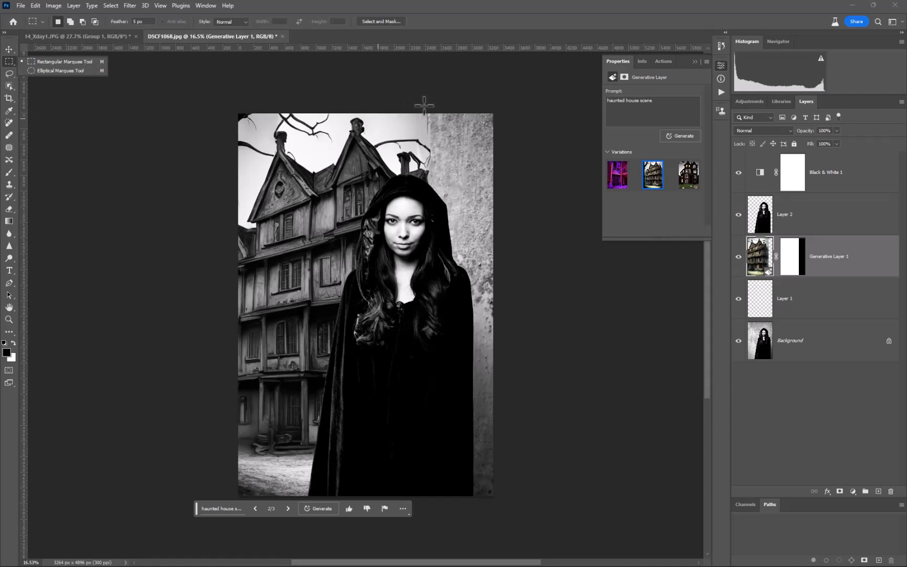
drag(424, 105, 574, 507)
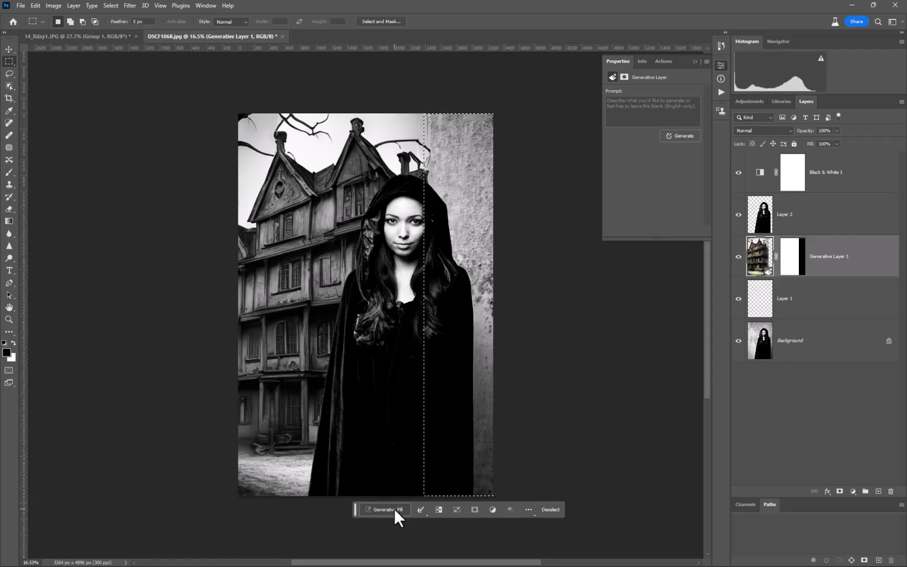
click(684, 135)
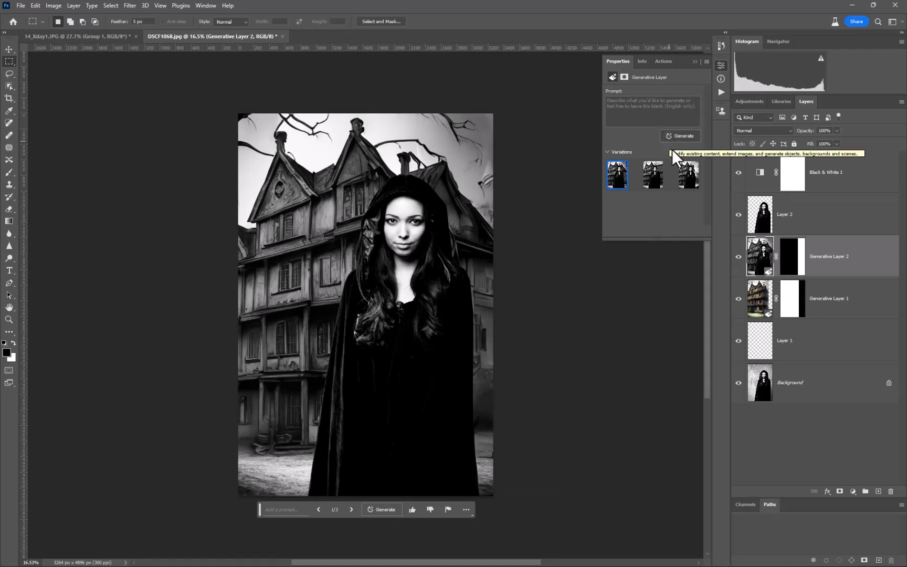
click(656, 178)
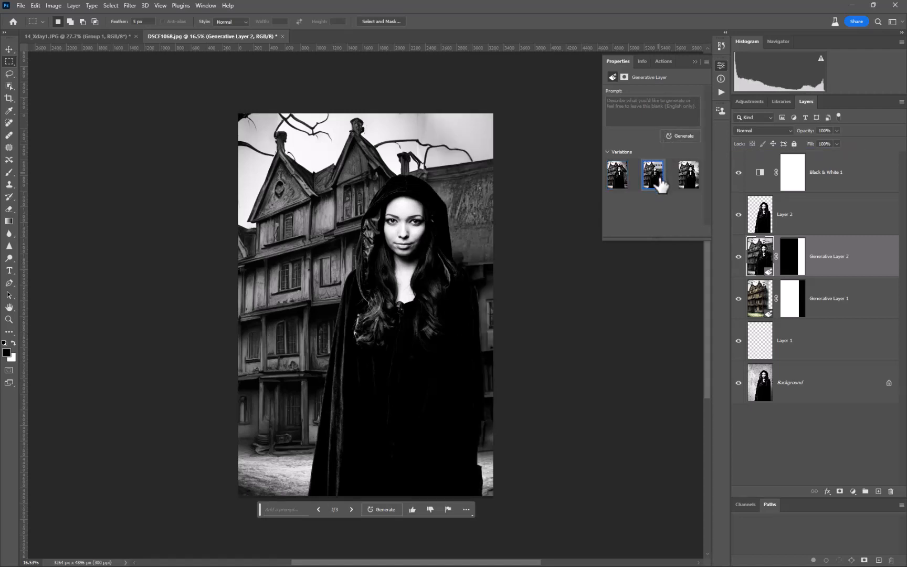
click(686, 181)
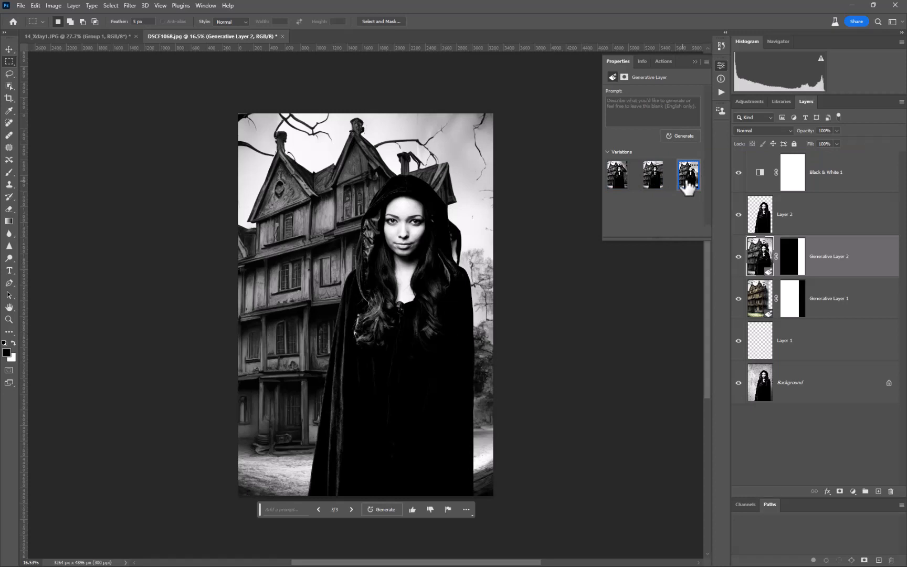
Move the cut-out woman right and slightly down, to about X 1134 px, Y 885 px.
click(9, 49)
drag(399, 221, 419, 223)
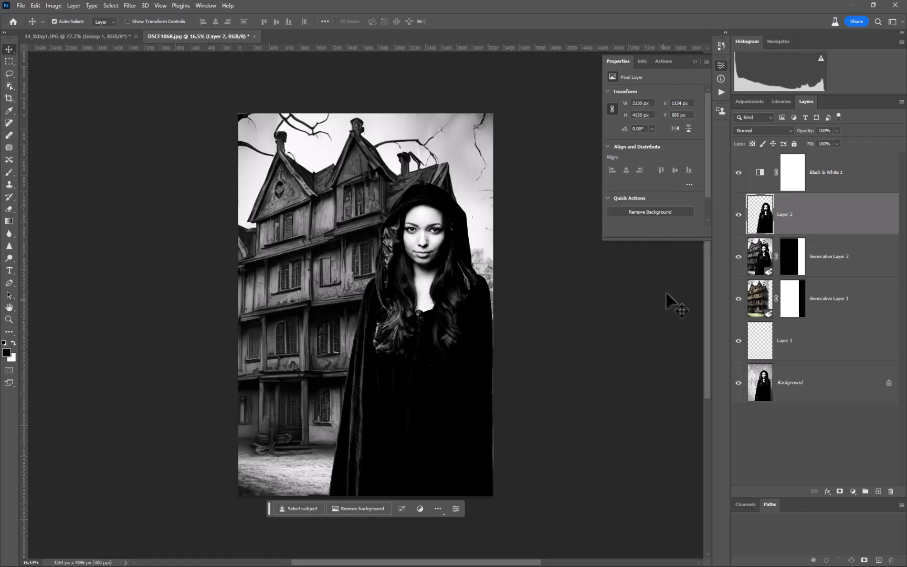
click(764, 257)
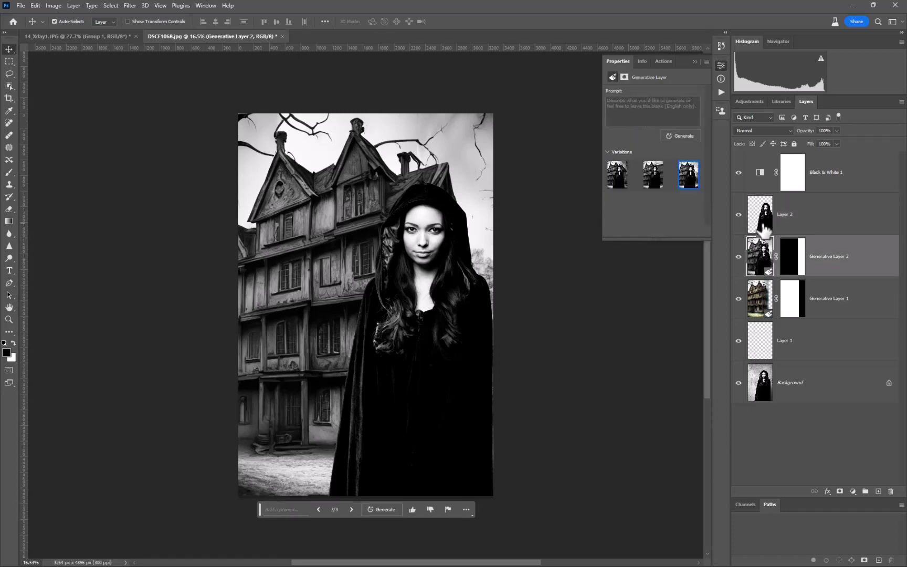
Stamp all visible layers into a new merged layer above the cut-out woman, and place it at the top of the stack.
click(765, 231)
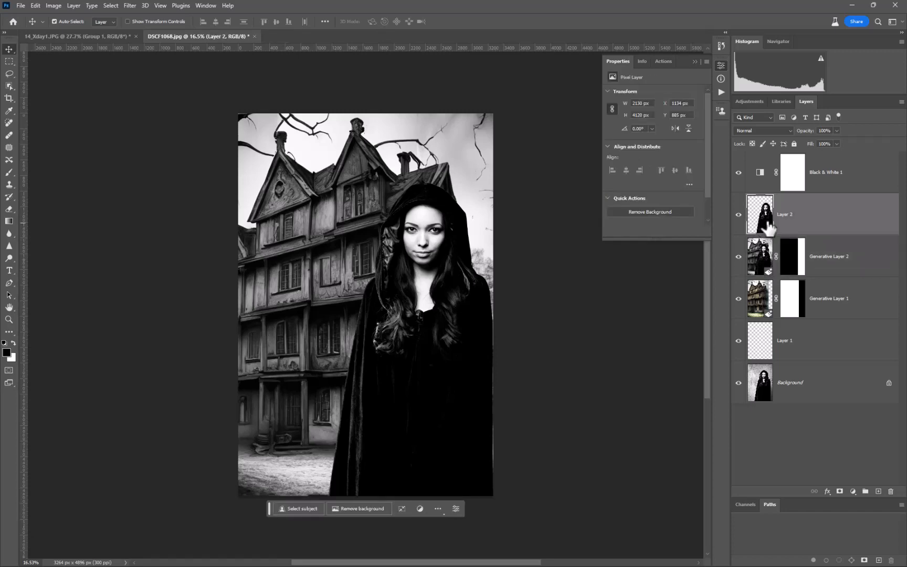
key(ctrl)
key(ctrl+shift+alt+e)
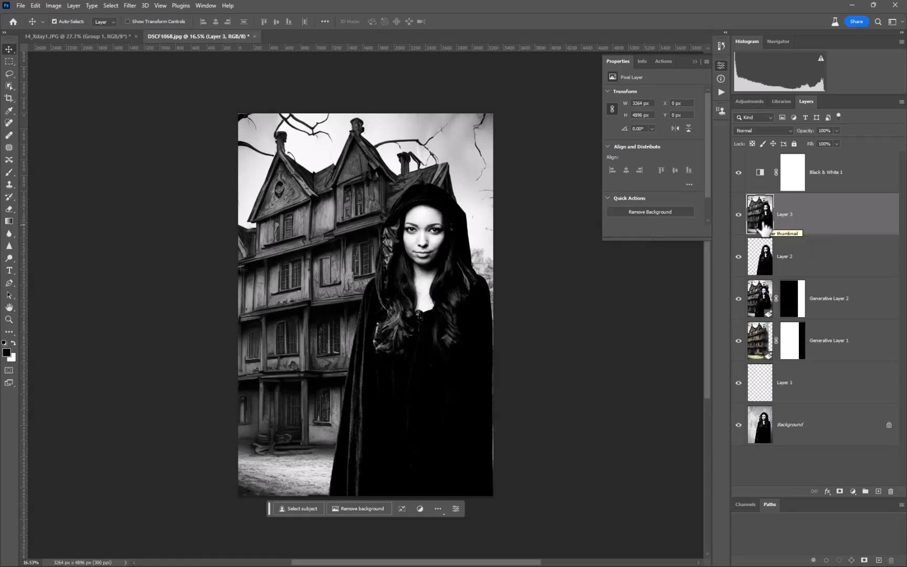
drag(762, 229, 762, 161)
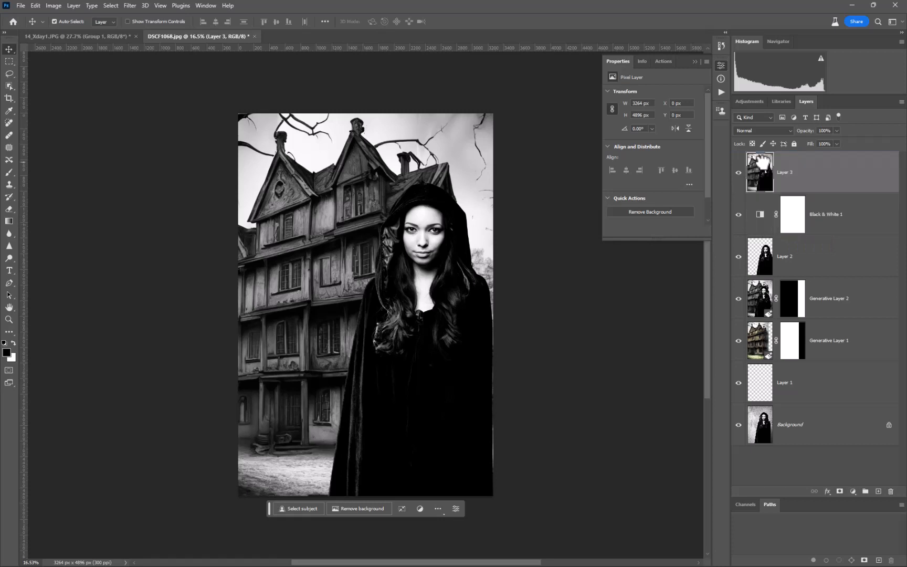
Convert the merged top layer to a smart object for re-editable smart filters.
click(130, 5)
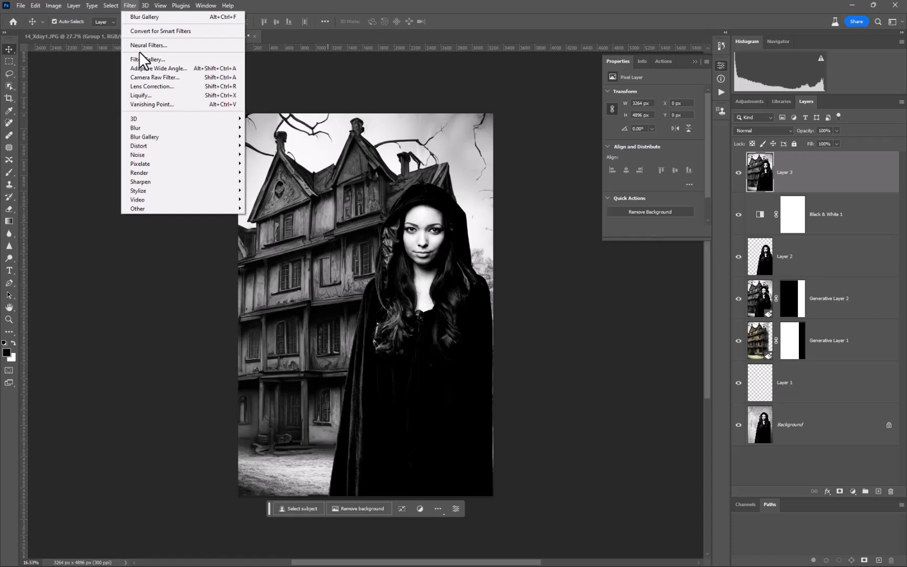
click(141, 33)
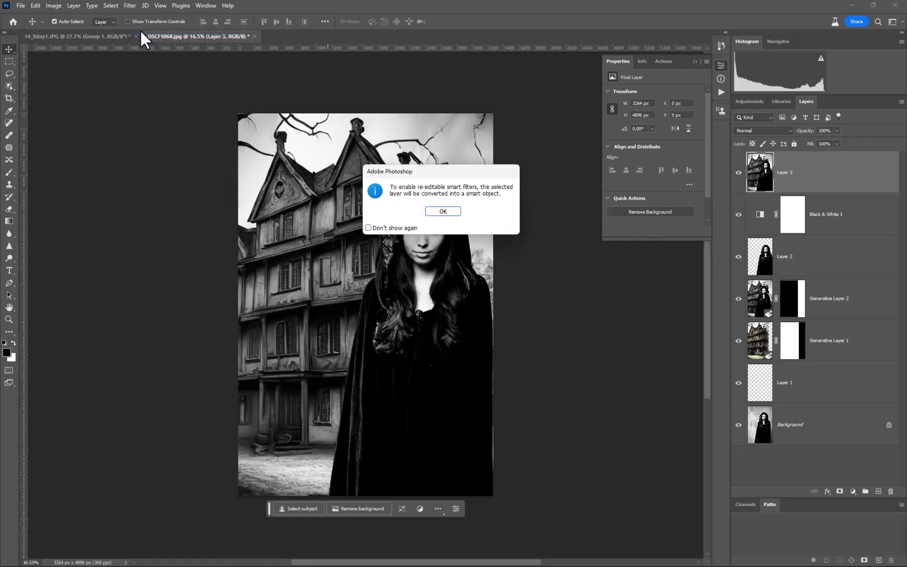
click(442, 210)
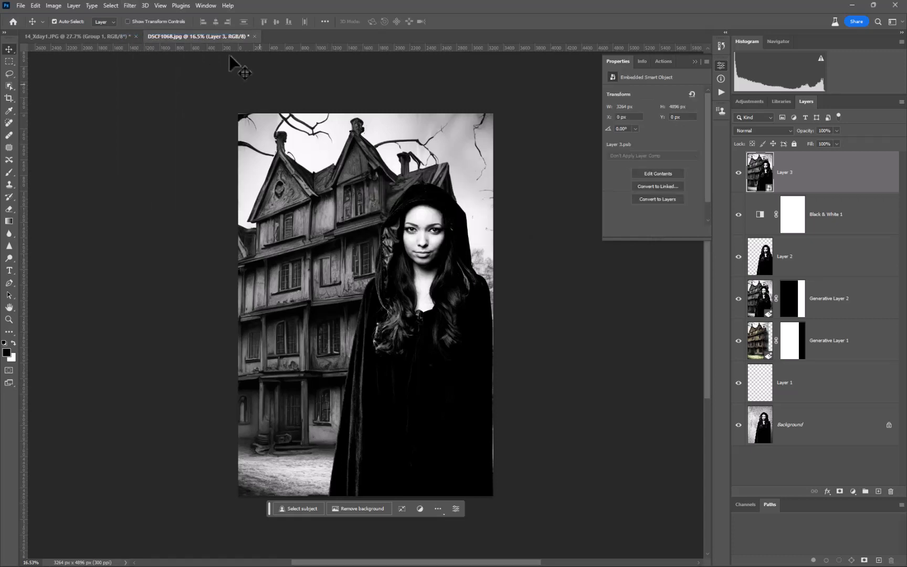
Add an Iris Blur to the merged smart object and set its blur to 66 px.
click(130, 6)
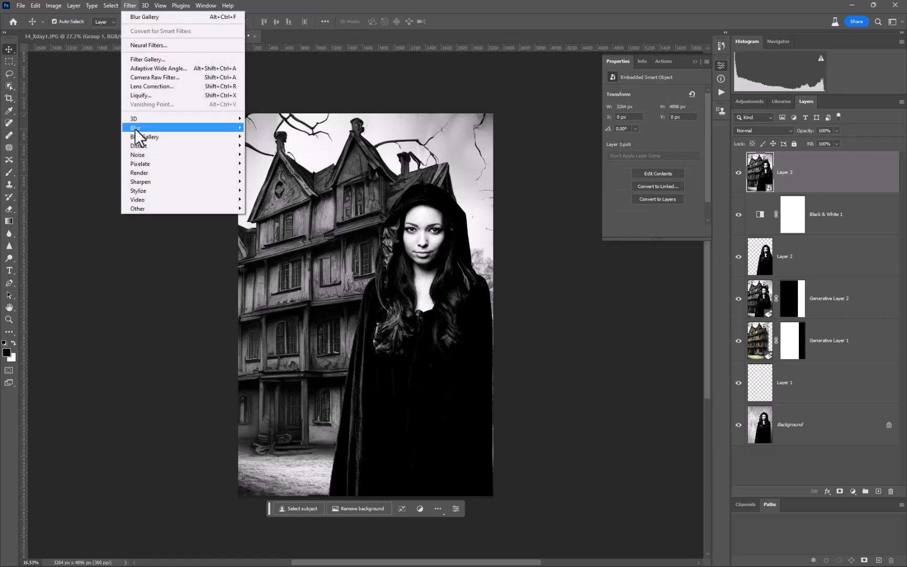
mouse_move(135, 128)
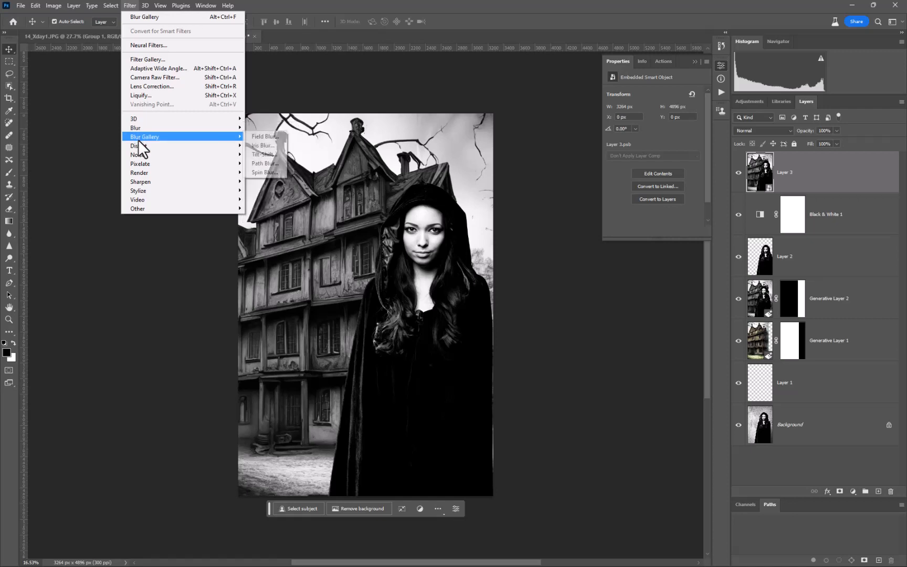
click(263, 145)
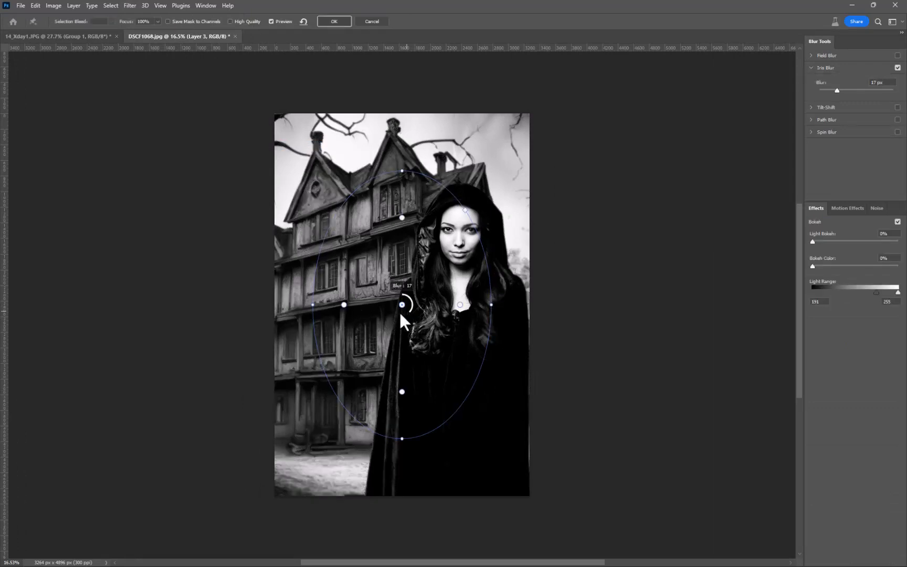
drag(400, 314, 389, 311)
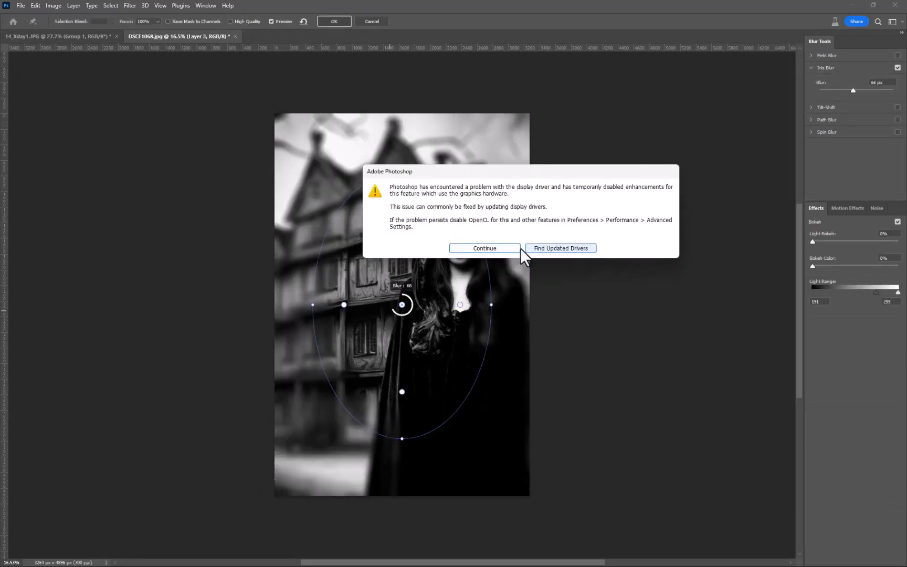
click(497, 249)
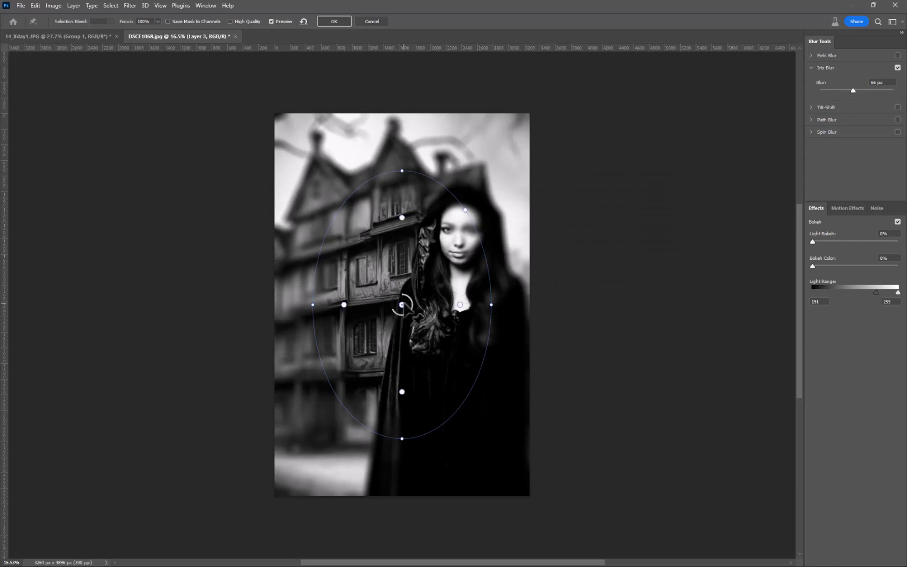
Centre the blur iris on the woman's upper body, narrow its ellipse to fit her figure, and apply the blur.
drag(401, 304, 444, 305)
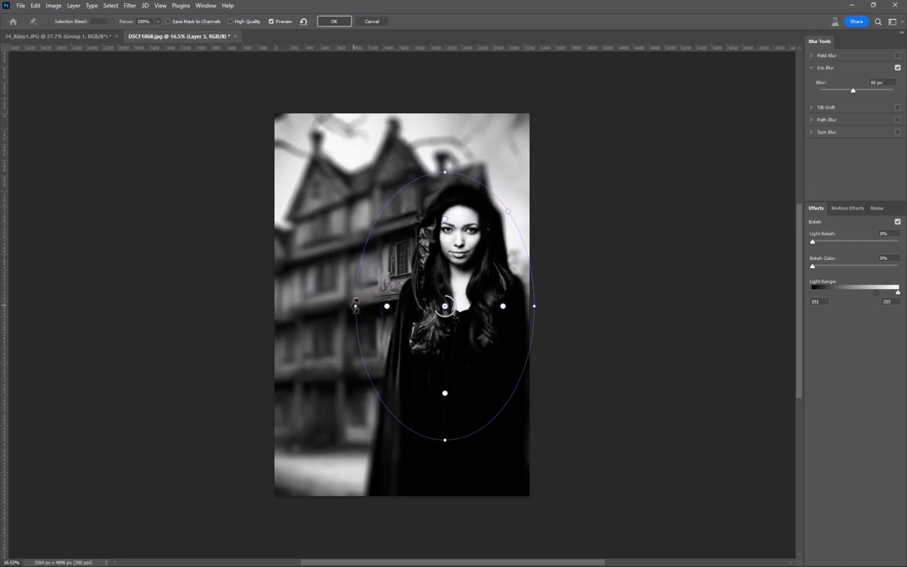
drag(356, 305, 378, 306)
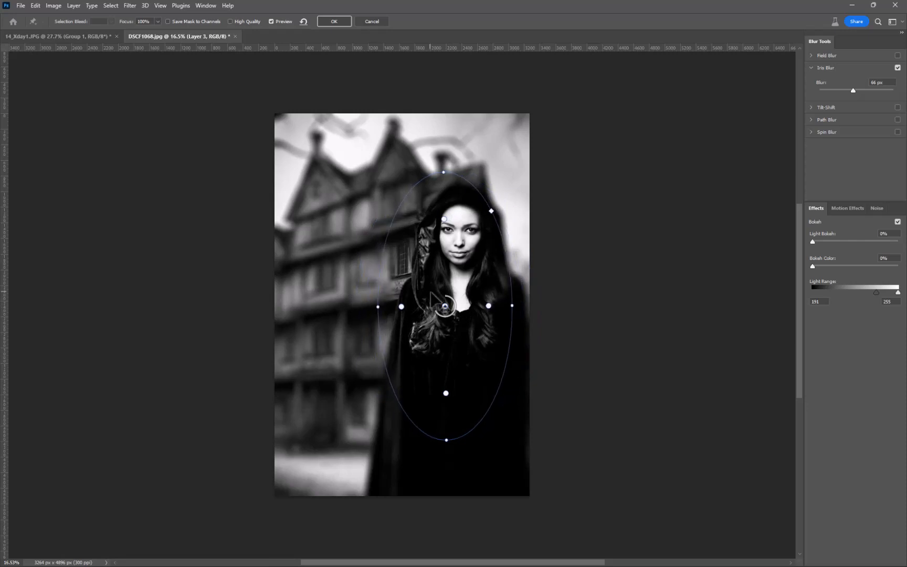
drag(445, 306, 453, 311)
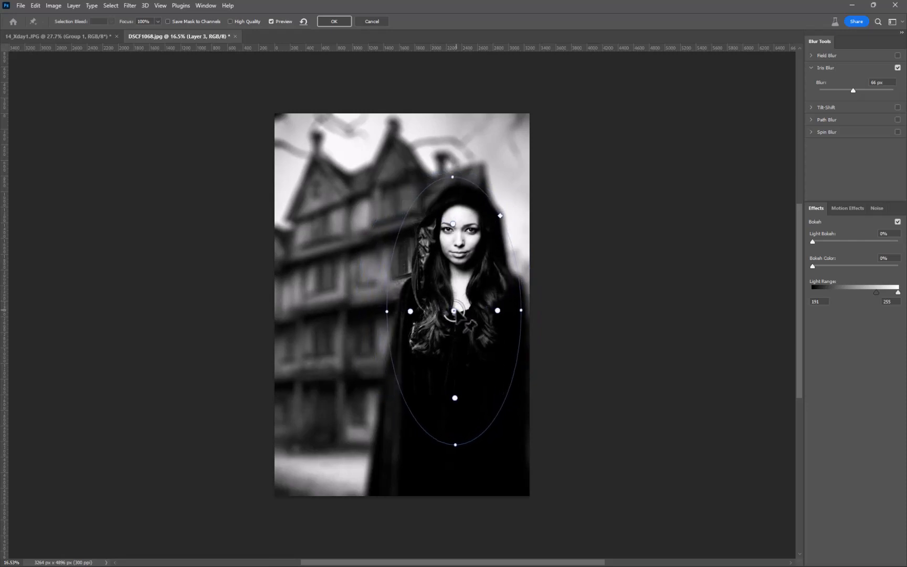
click(334, 21)
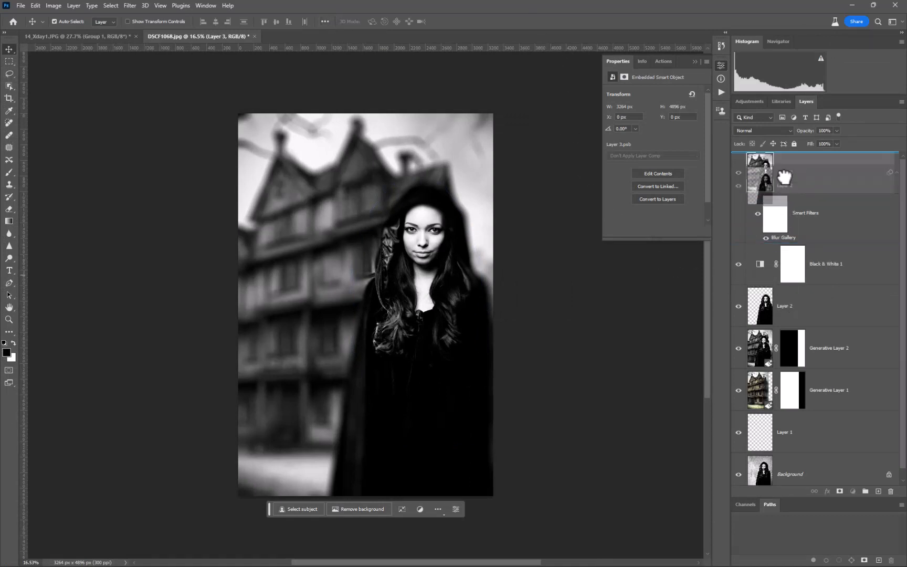
Move the cut-out woman's layer, Layer 2, above the blurred smart object to the top of the stack.
drag(780, 148, 782, 151)
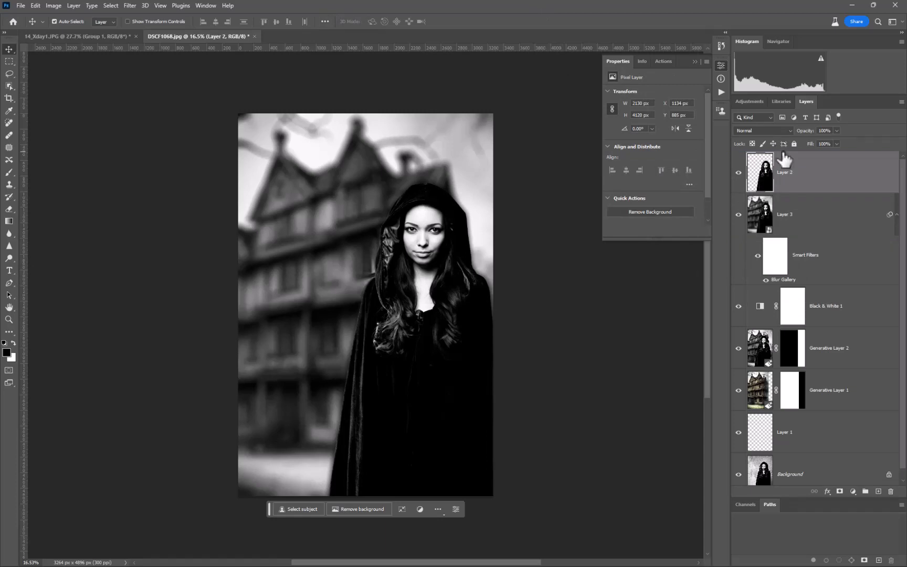
scroll(387, 295, up, 5)
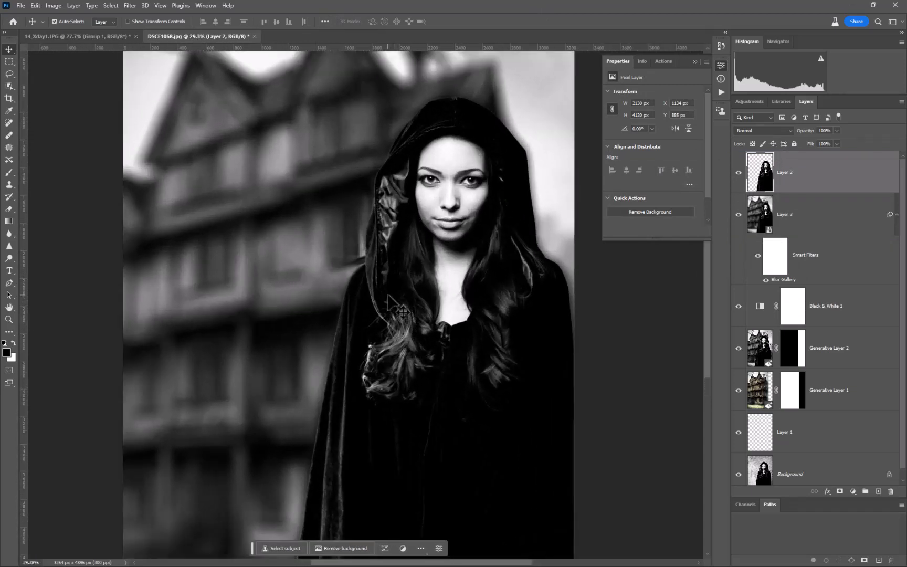
scroll(387, 295, down, 5)
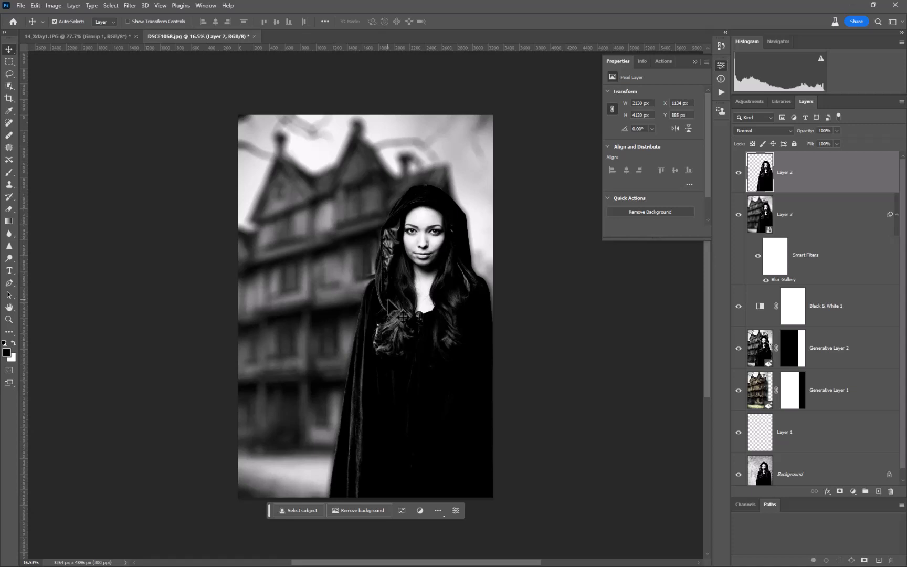
Reopen the smart object's Blur Gallery filter, reduce the Iris Blur to 21 px, and apply it.
double_click(783, 282)
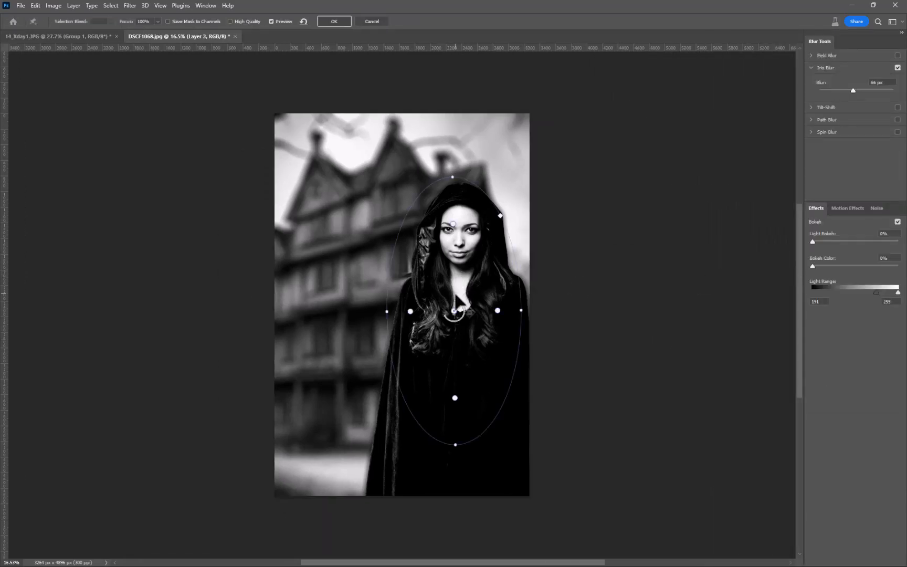
drag(446, 314, 453, 318)
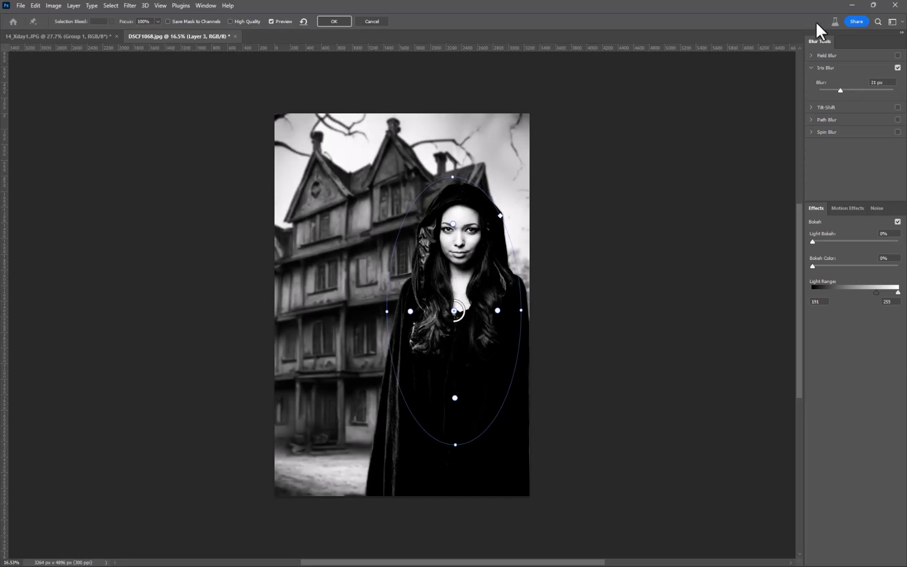
click(327, 20)
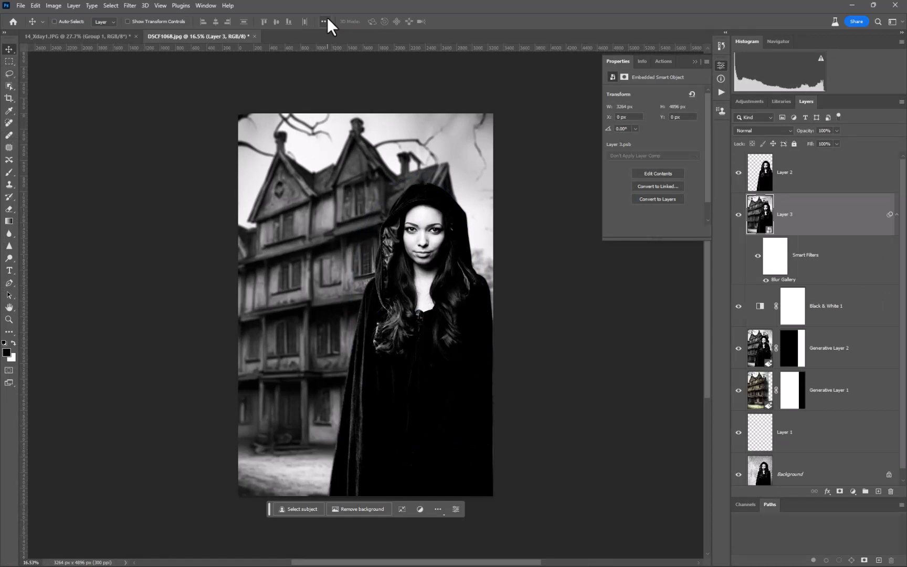
Close the haunted-house composite and open 26_streets.JPG from the Fuji camera images folder in Adobe Bridge.
key(ctrl+w)
click(454, 213)
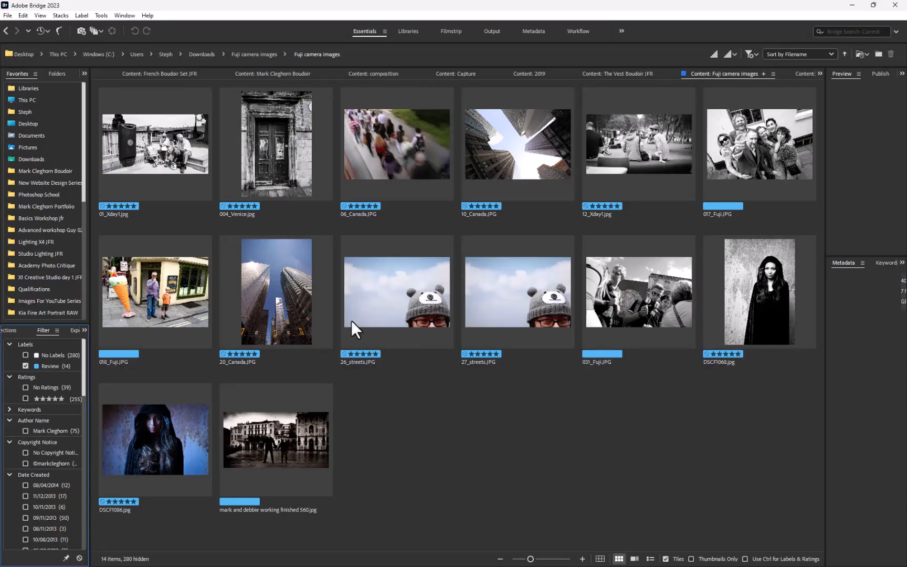
click(407, 447)
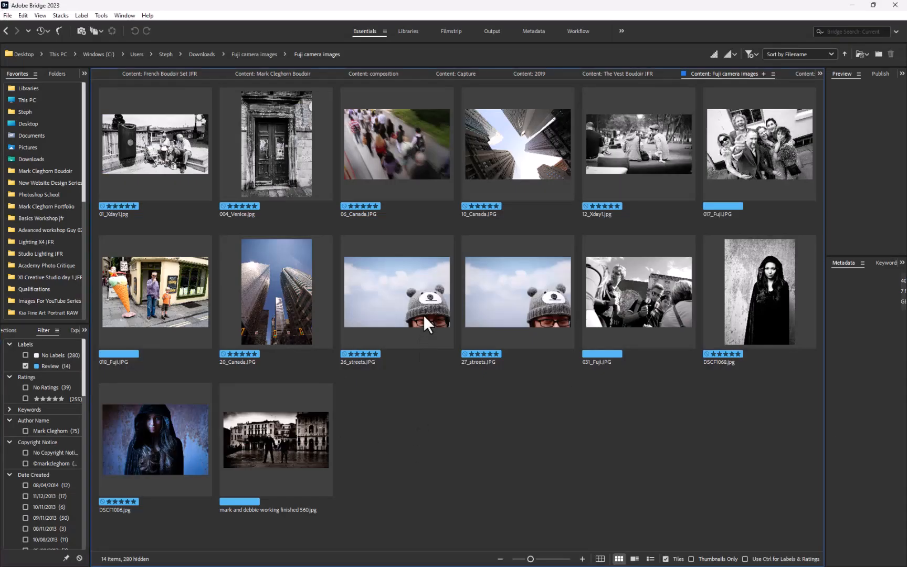
click(423, 314)
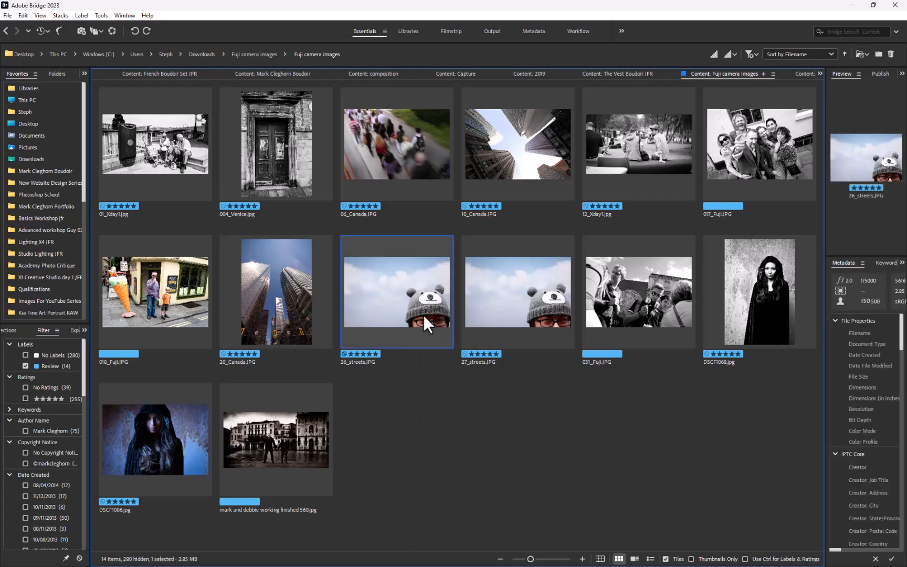
double_click(423, 314)
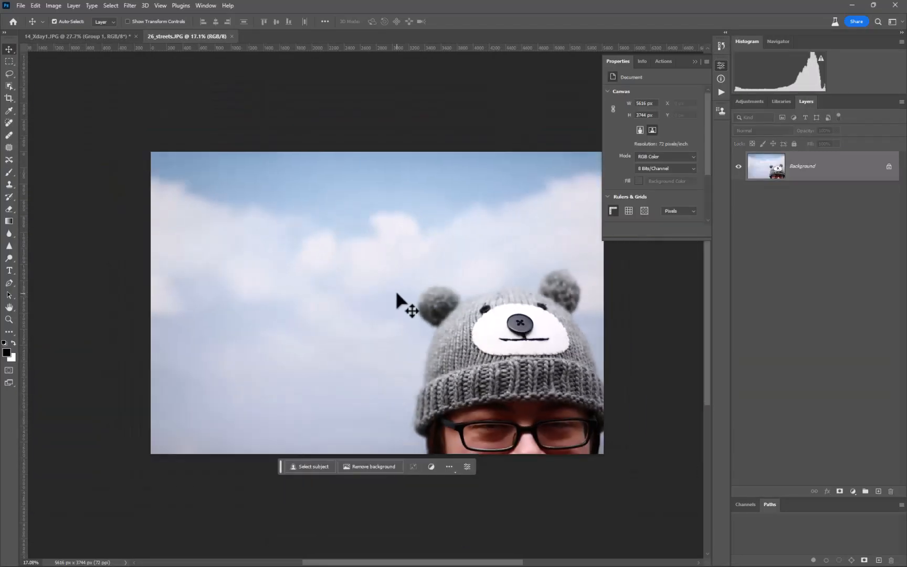
Extend the canvas below the bear-hat photo with the Crop tool, to 5616 x 5265 px.
drag(517, 396, 460, 324)
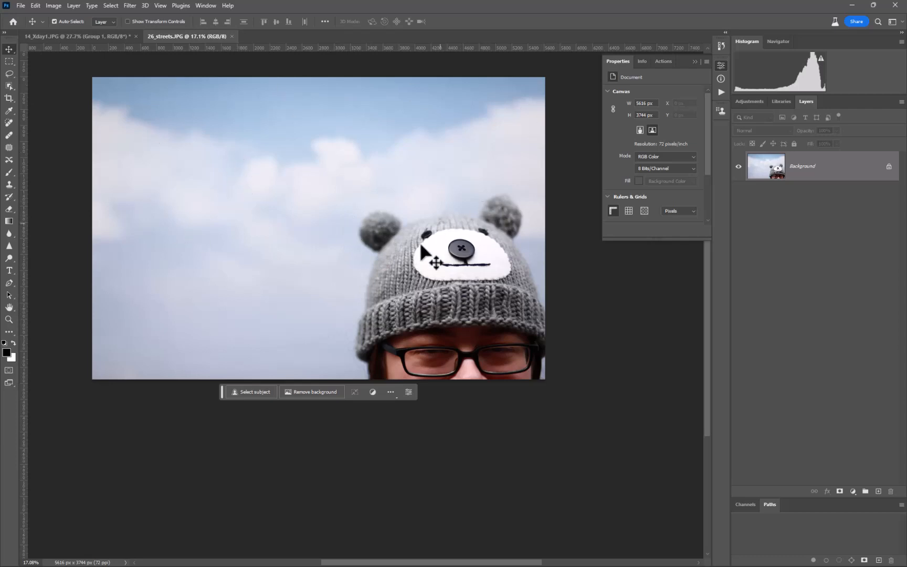
key(c)
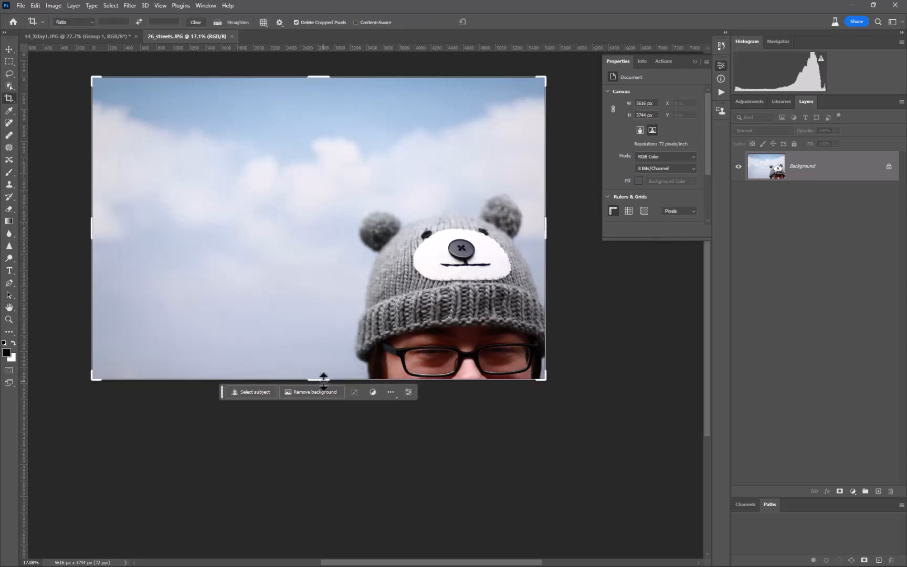
drag(320, 378, 314, 442)
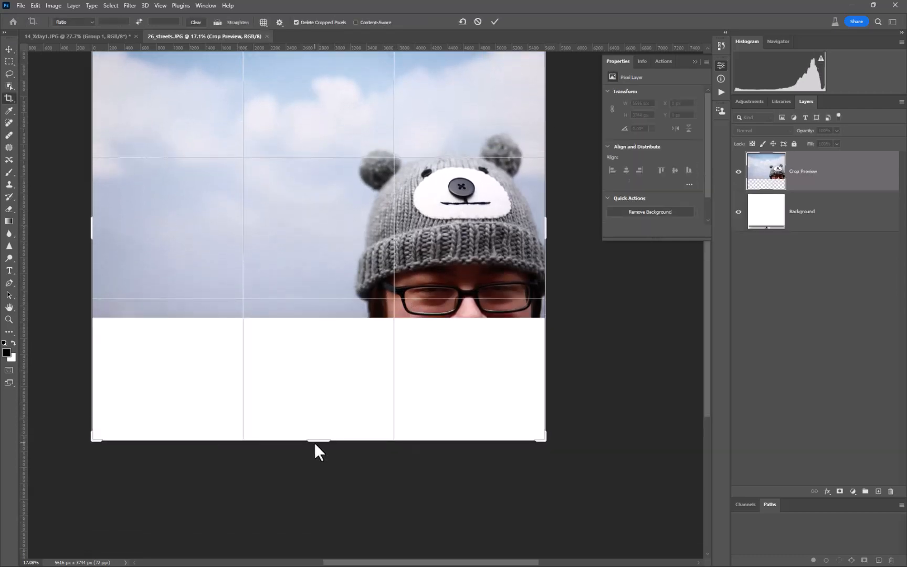
key(Return)
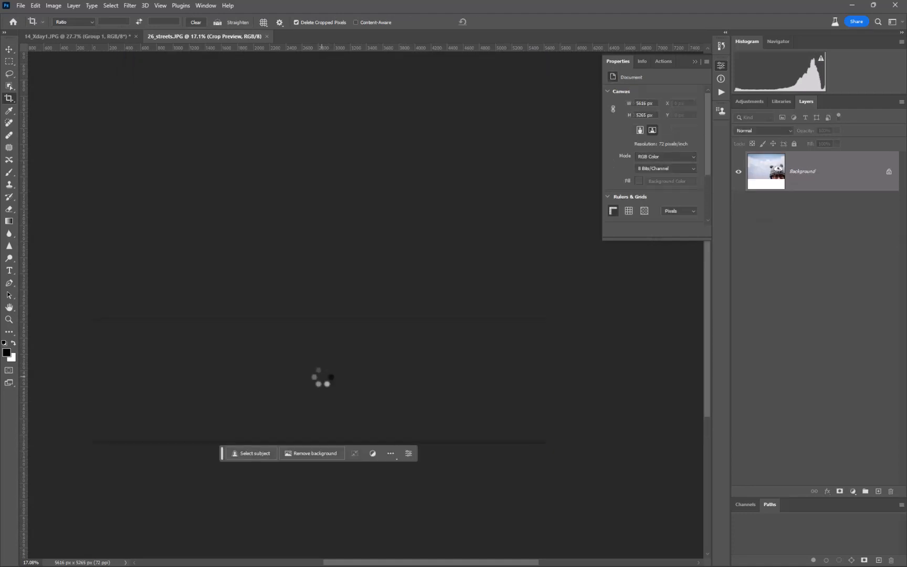
Select the blank area below the photo, fill it using Generative Fill with an empty prompt, and choose the third variation.
click(9, 62)
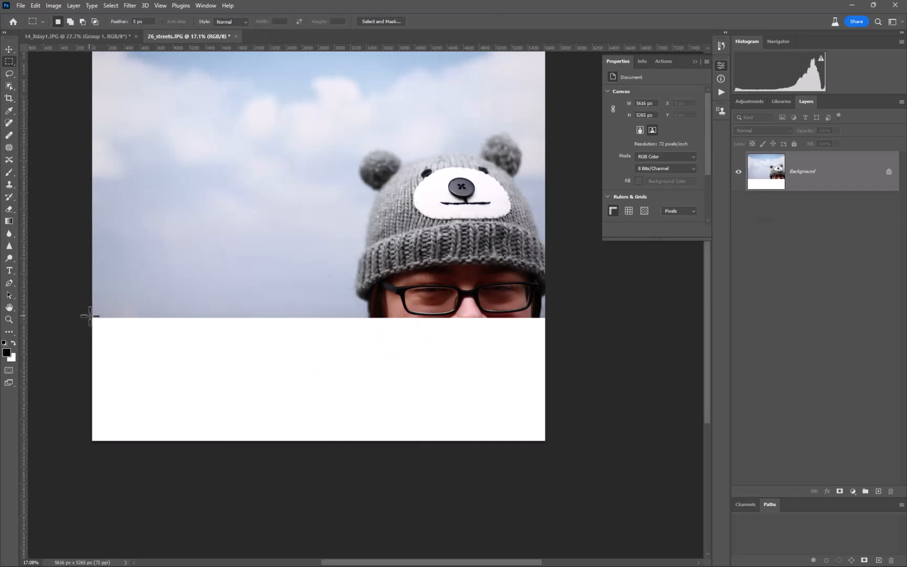
drag(95, 319, 580, 436)
click(244, 454)
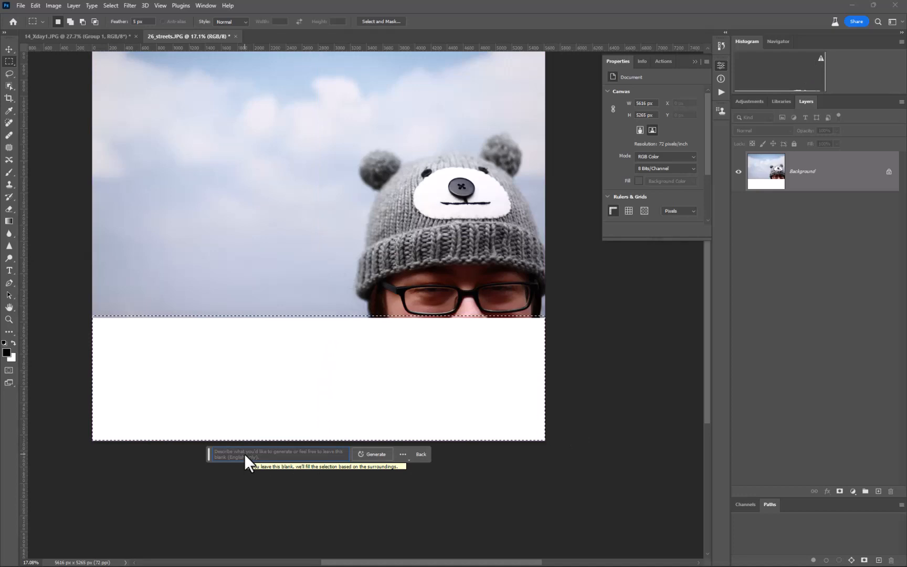
click(378, 452)
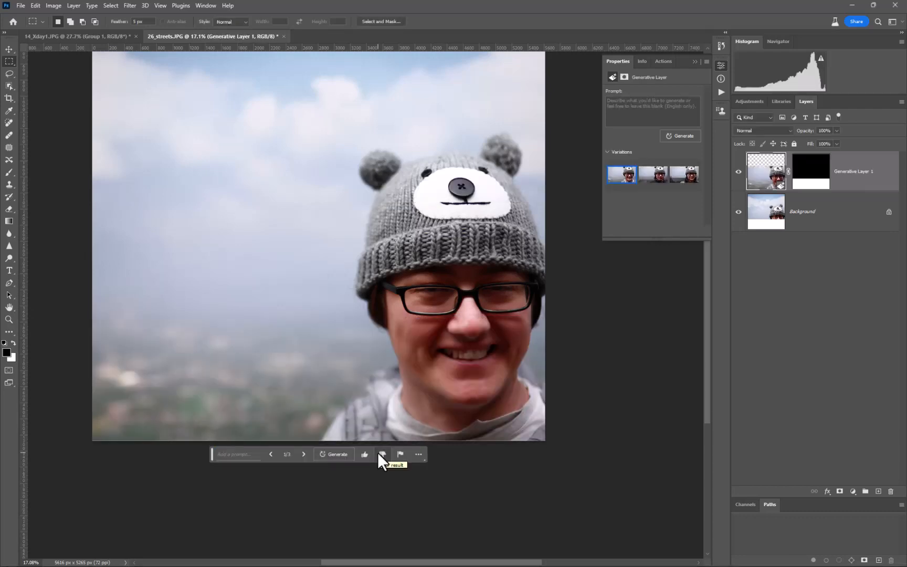
click(656, 181)
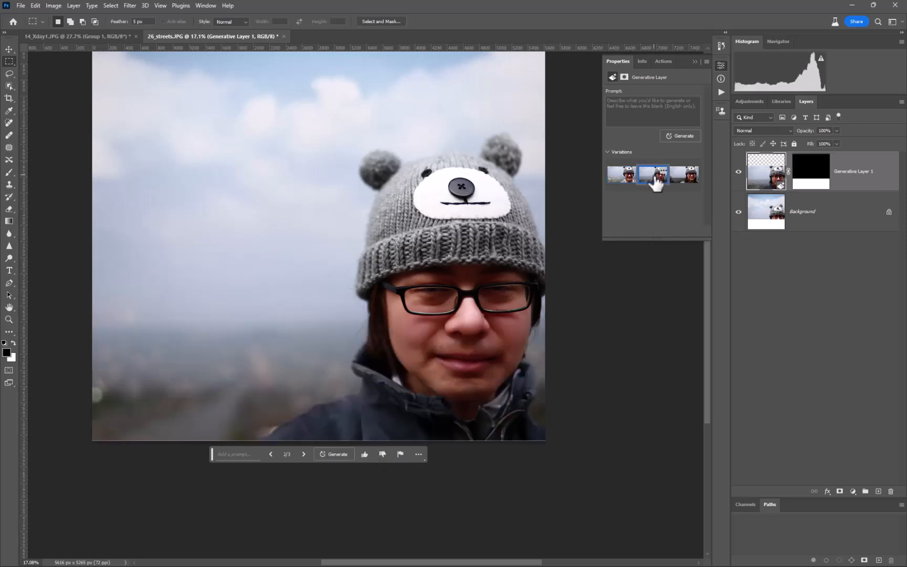
click(683, 183)
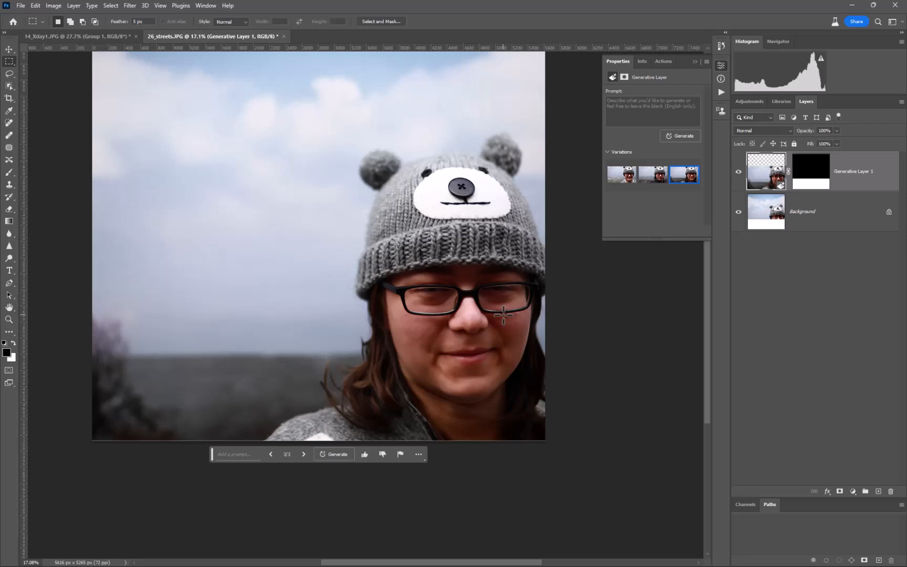
Examine the generated lower face up close and compare the picture with the generative layer hidden and shown.
scroll(503, 314, up, 3)
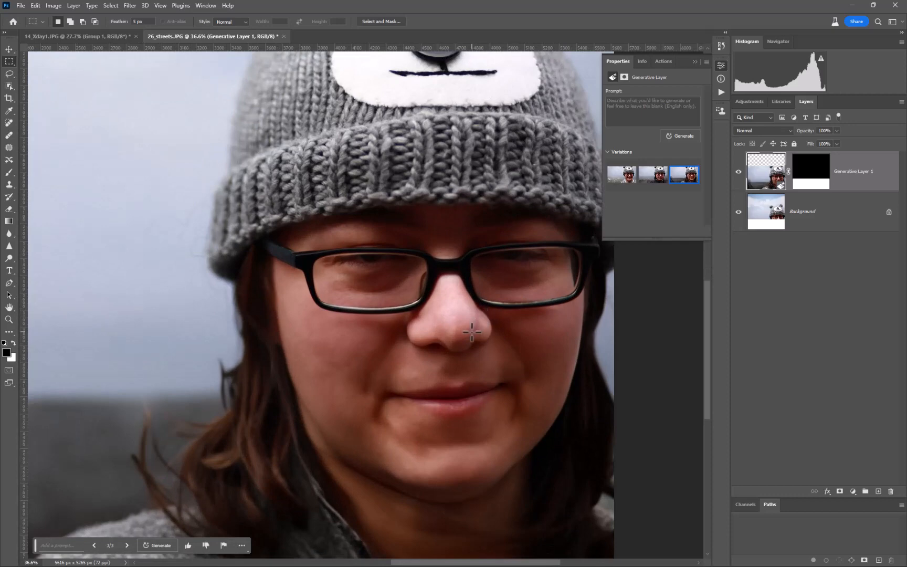
scroll(470, 336, down, 3)
scroll(470, 336, down, 1)
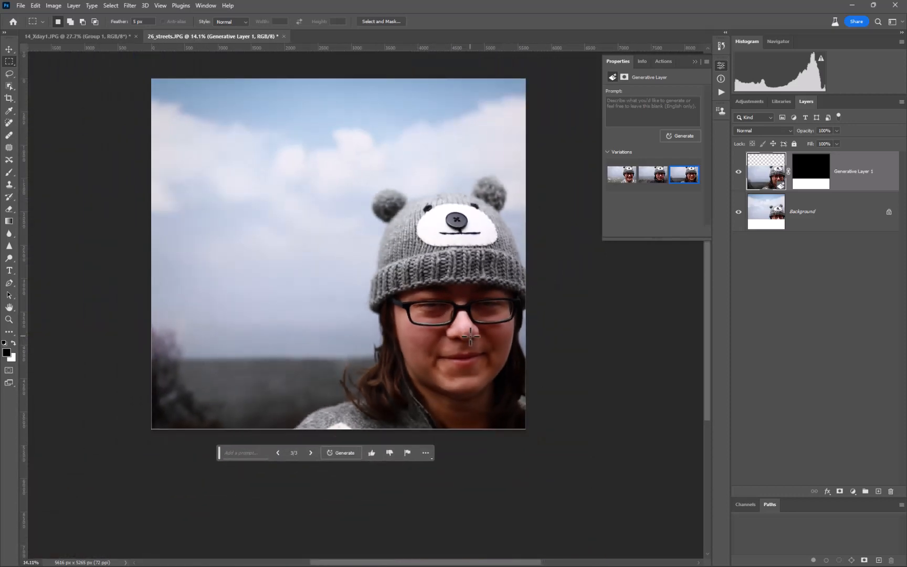
scroll(470, 336, up, 2)
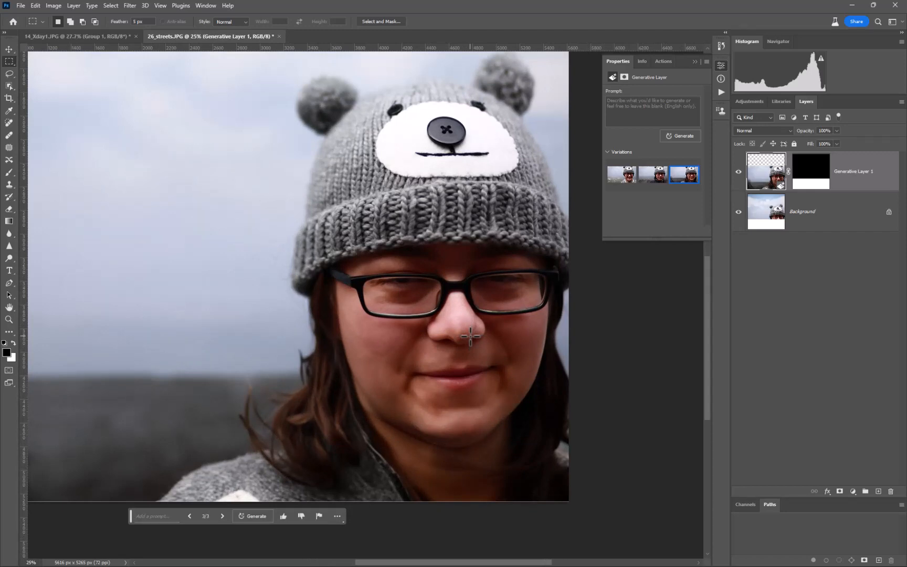
scroll(470, 336, up, 4)
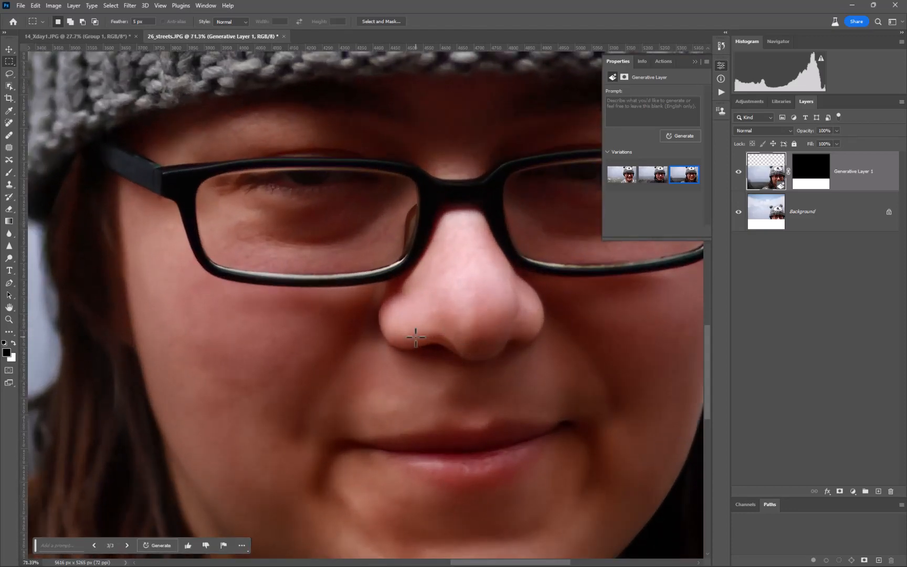
scroll(412, 344, down, 4)
scroll(414, 344, down, 1)
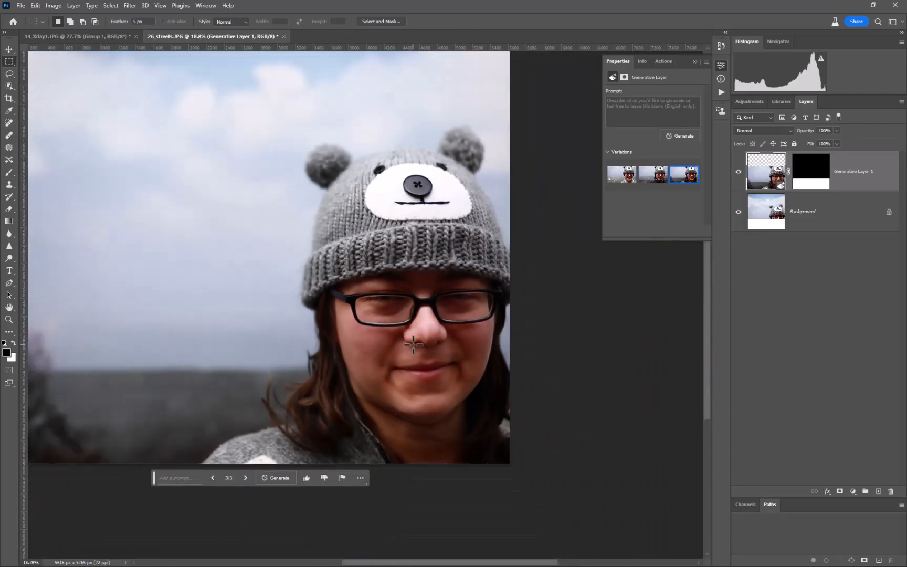
click(738, 172)
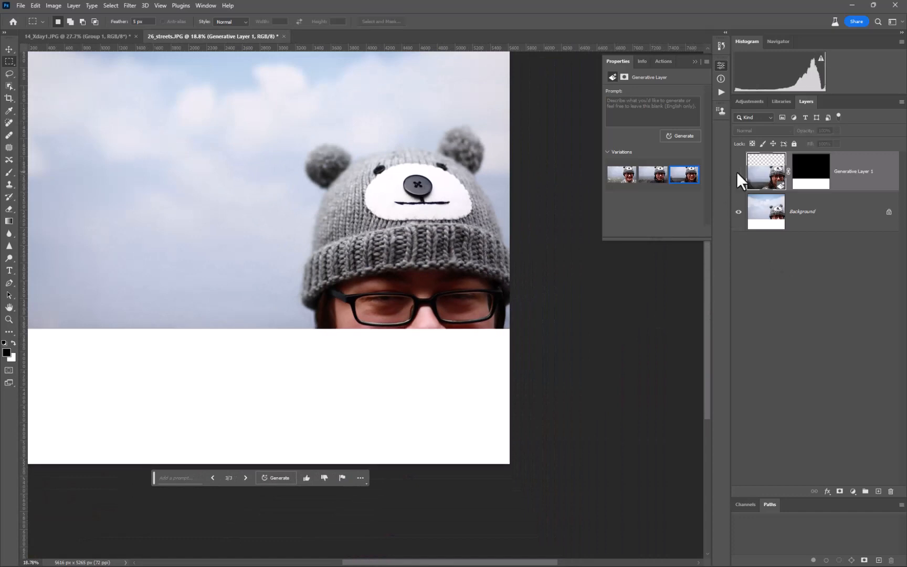
click(738, 171)
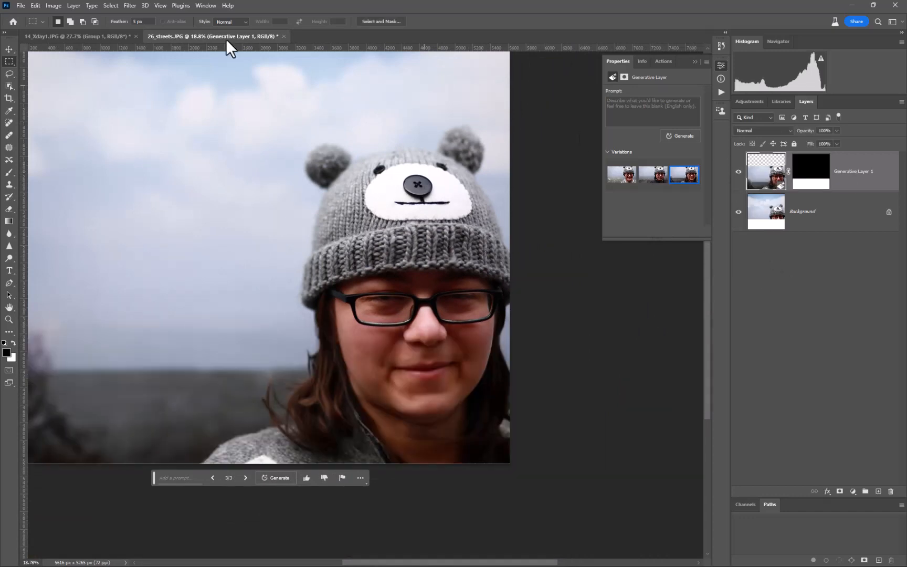
Close 26_streets.JPG without saving and delete the layer group of earlier edits from the bridge photo.
click(284, 36)
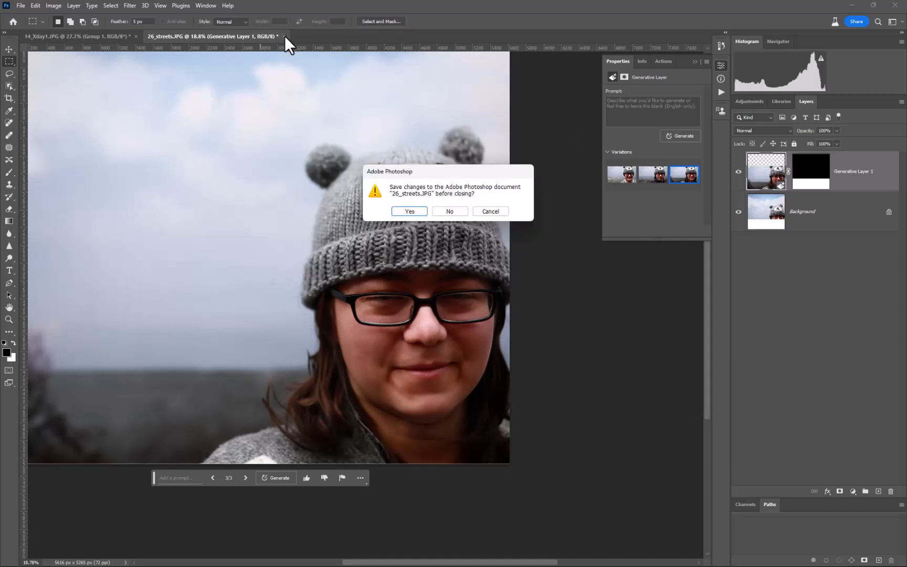
click(452, 212)
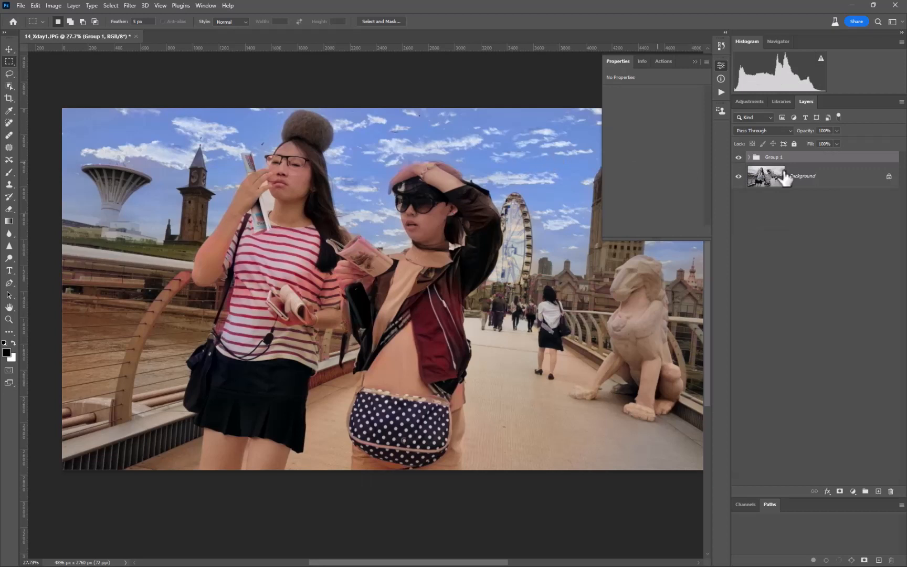
drag(836, 158, 891, 495)
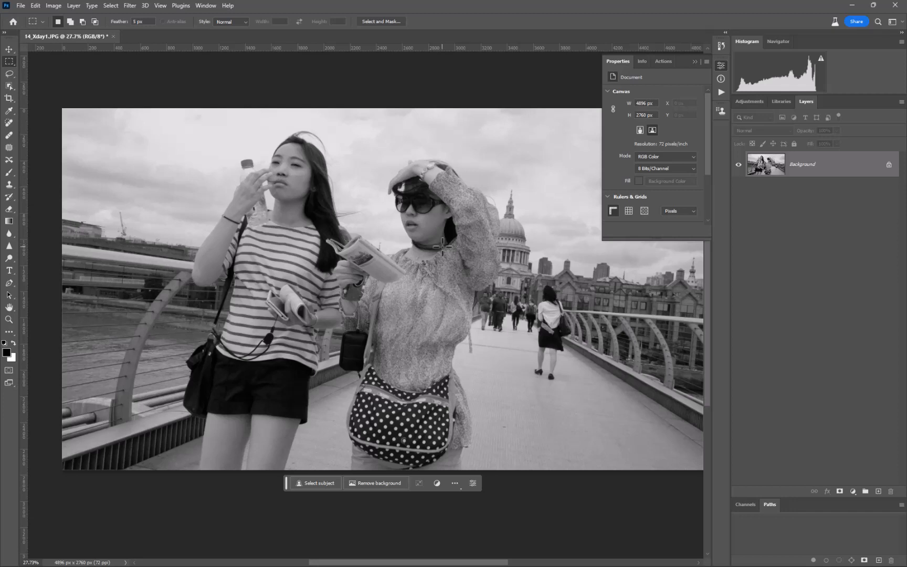
Replace the bridge photo's sky with the orange-clouded sunset preset using Sky Replacement, output to new layers.
scroll(442, 245, down, 1)
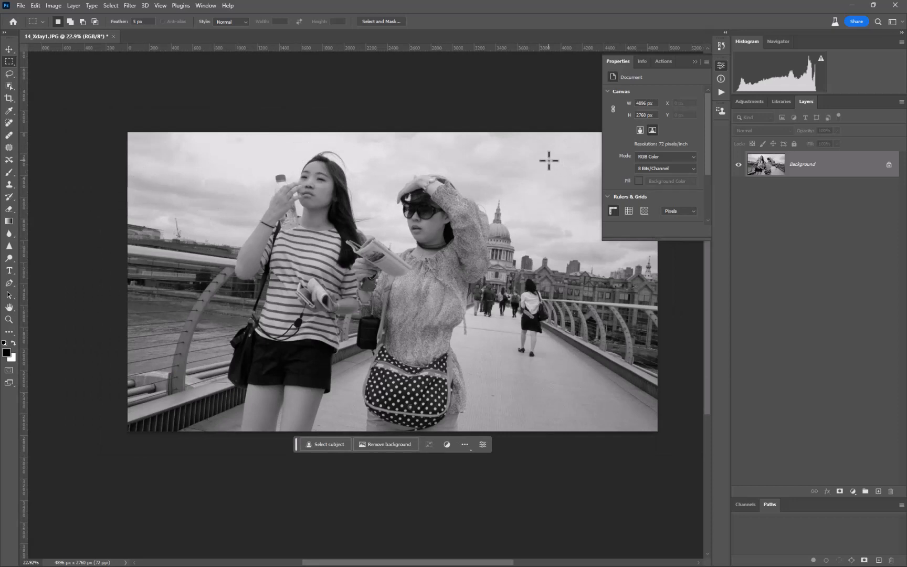
click(36, 4)
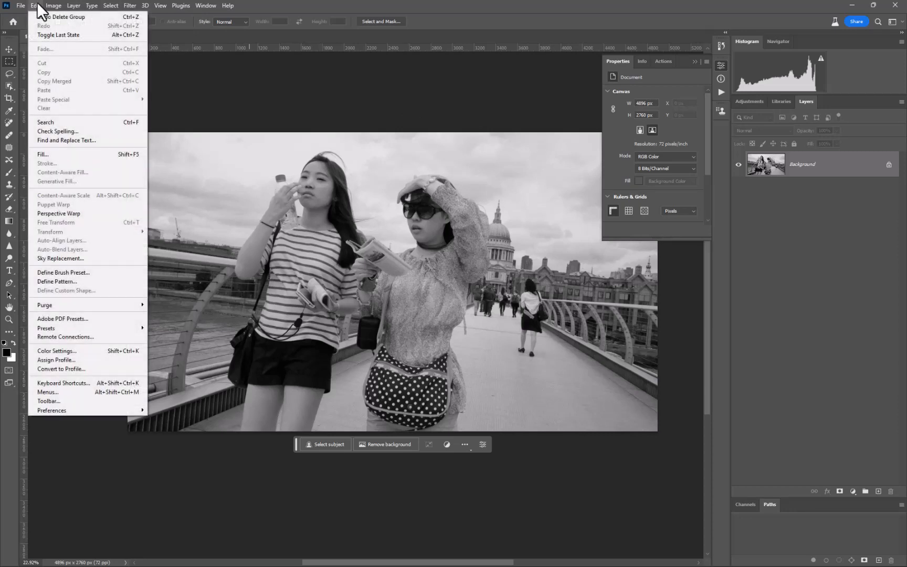
click(81, 257)
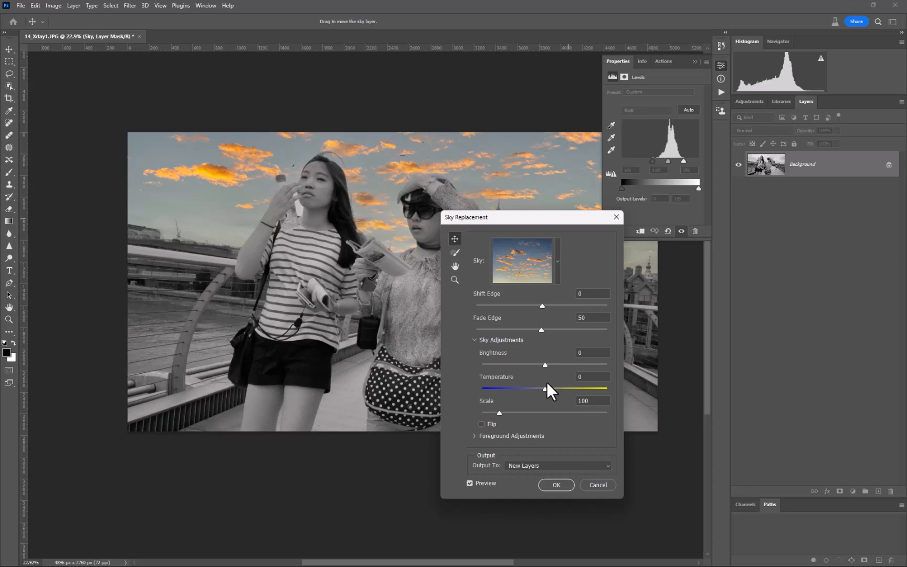
click(555, 485)
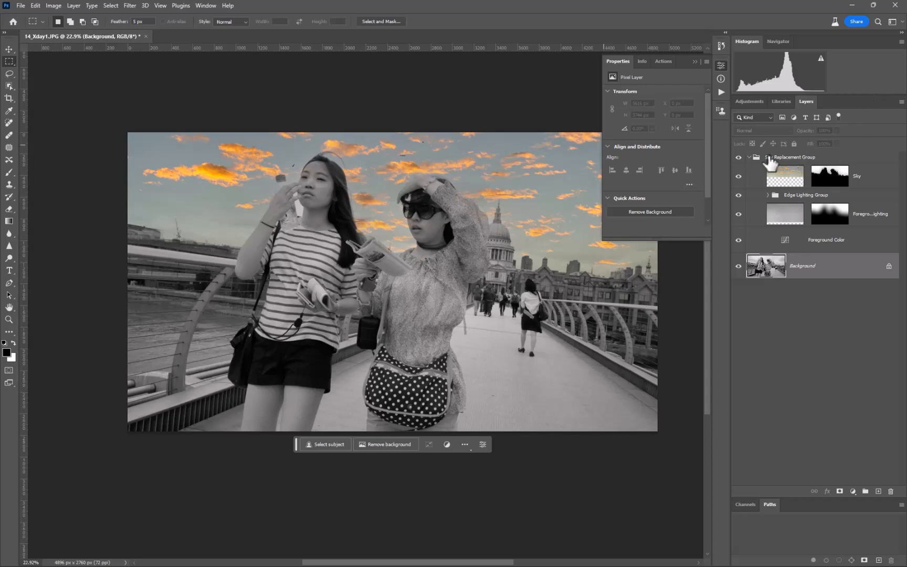
Add a Black & White adjustment to the sky group with Reds 153, Cyans -114 and Blues -139, and stamp the visible layers into a new layer.
click(815, 157)
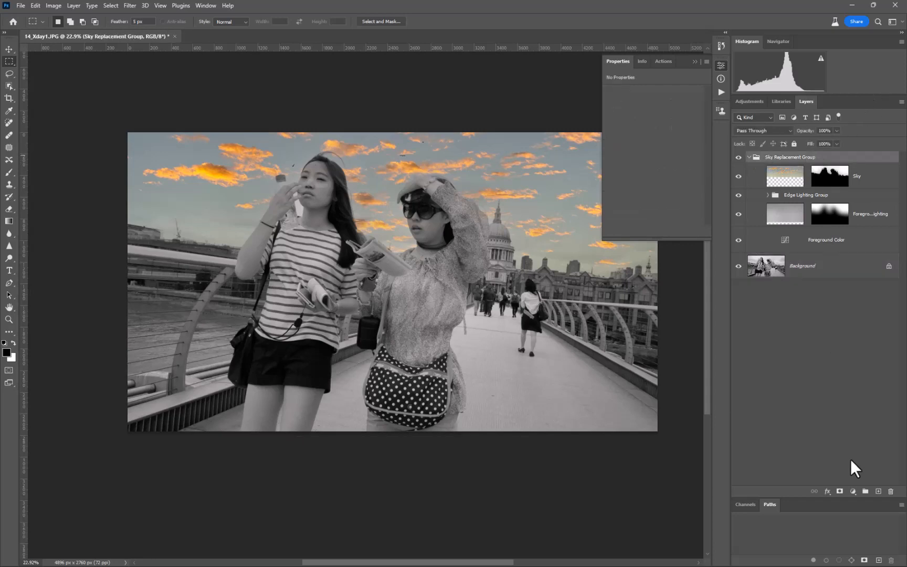
click(852, 491)
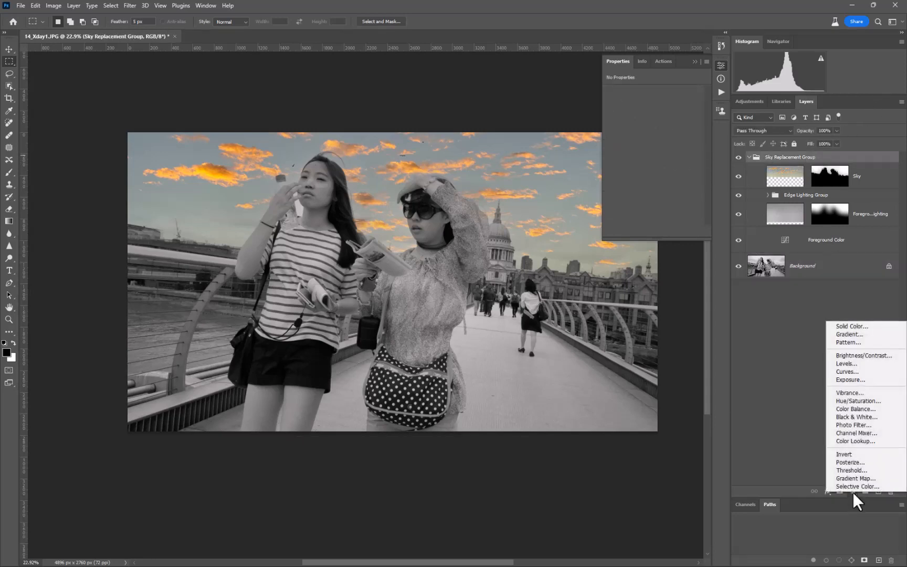
click(855, 418)
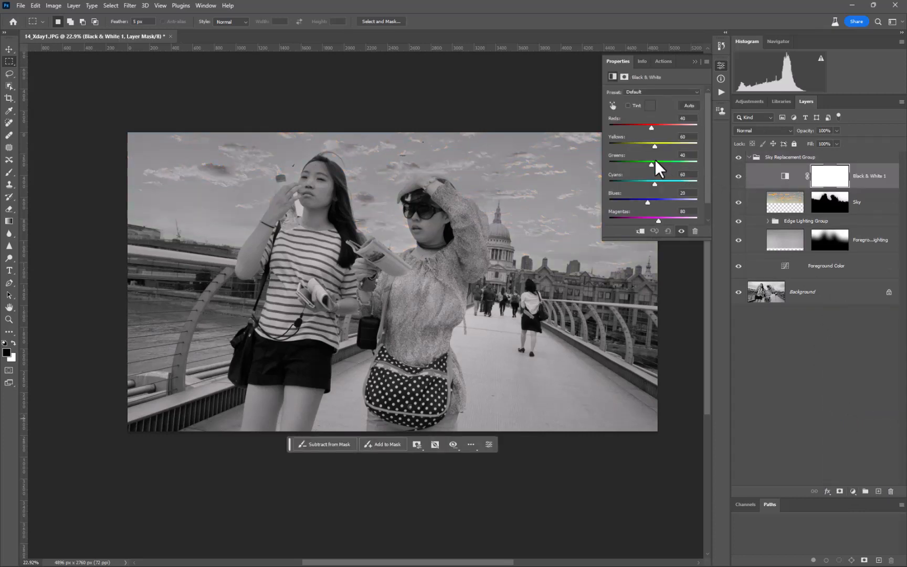
drag(648, 202, 657, 202)
drag(651, 126, 670, 125)
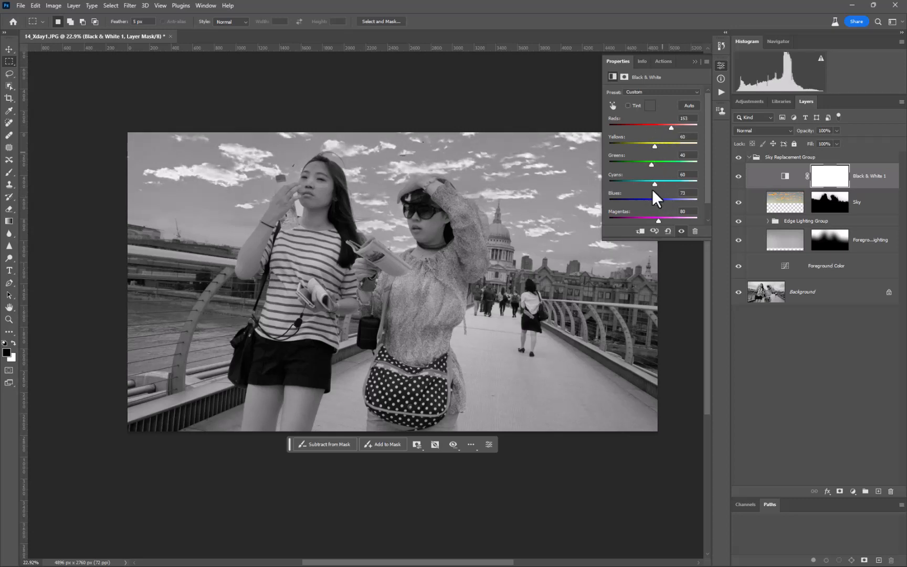
drag(647, 199, 623, 180)
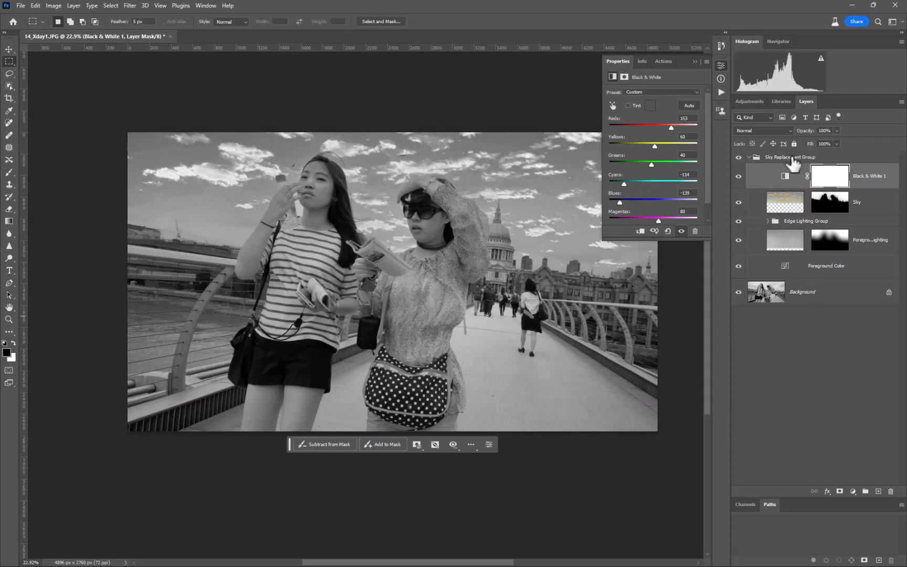
click(750, 157)
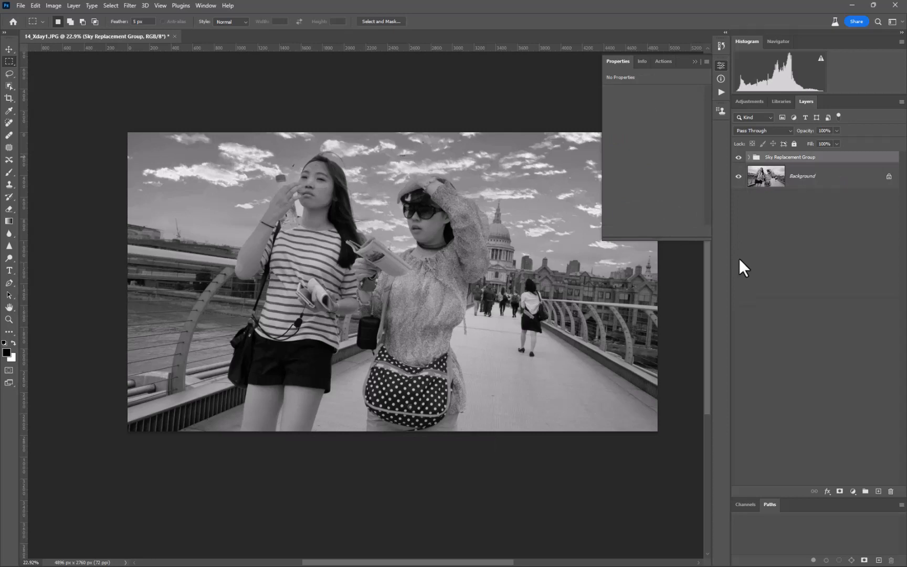
key(ctrl+alt+shift+e)
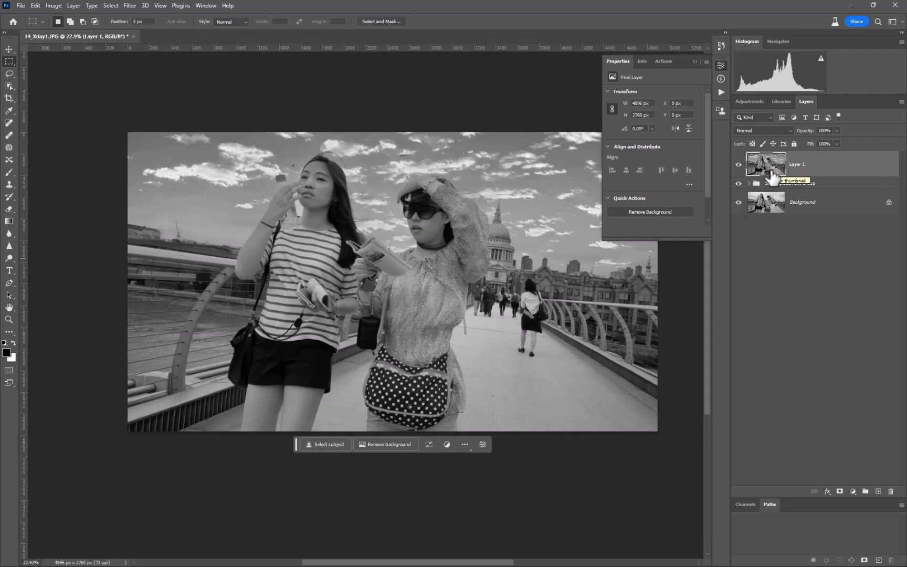
Lasso the shorts of the woman in the striped top and run Generative Fill with the prompt "skirt".
click(9, 74)
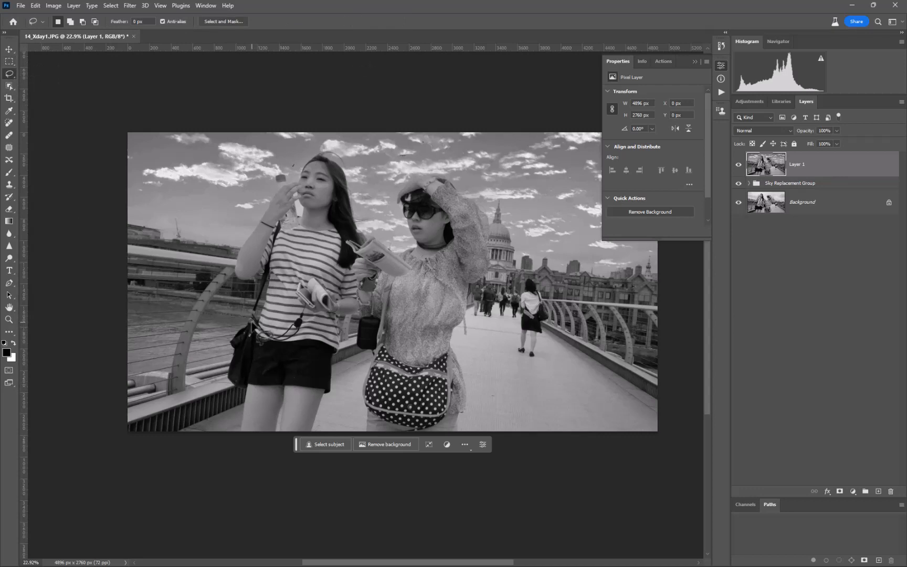
mouse_move(251, 321)
mouse_down()
mouse_move(294, 345)
mouse_move(336, 347)
mouse_move(340, 399)
mouse_move(315, 422)
mouse_move(231, 404)
mouse_move(251, 317)
mouse_up()
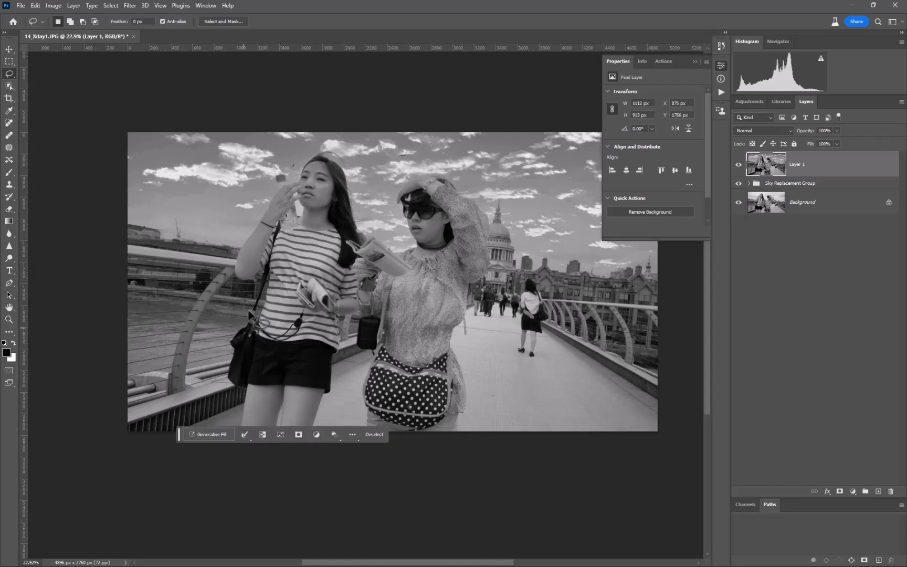
click(213, 434)
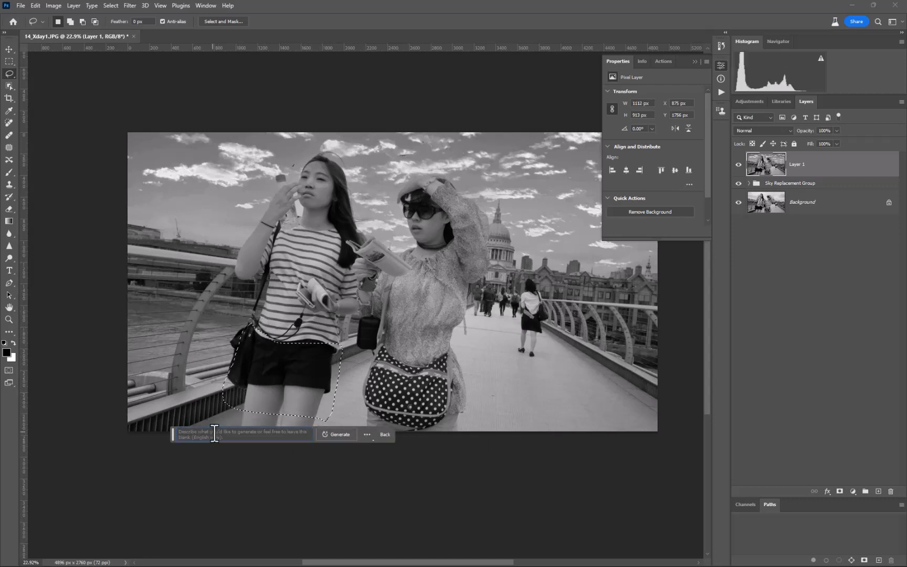
text(skirt)
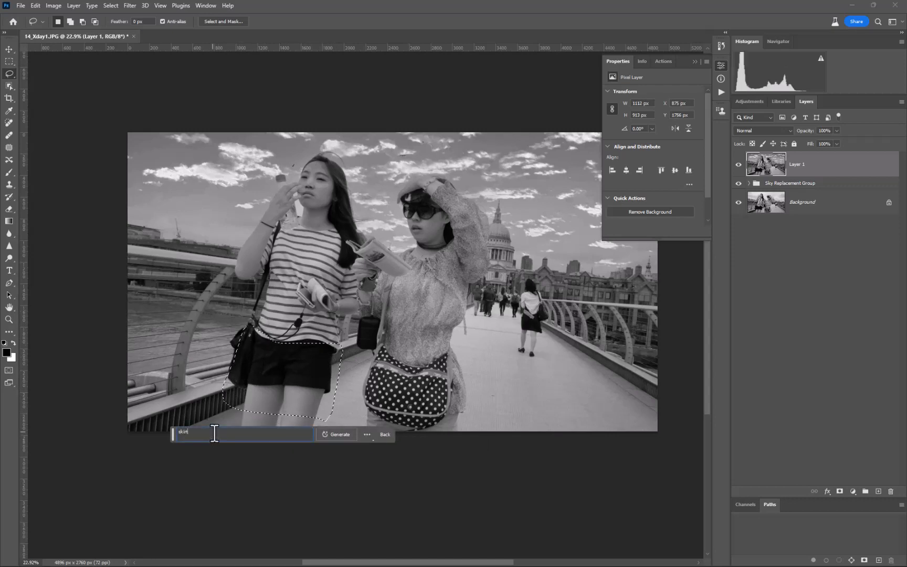
key(Return)
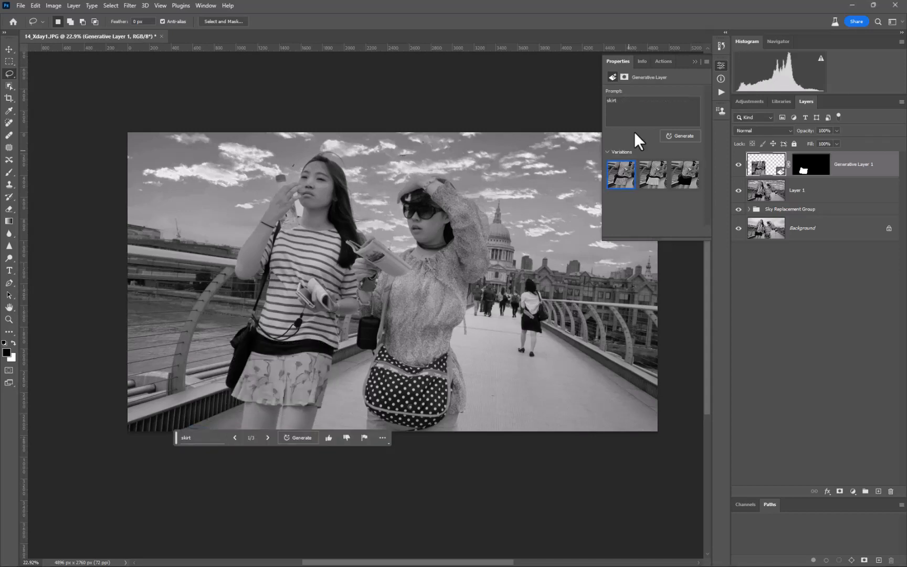
Compare the generated skirt variations and choose the second one, the white pleated skirt.
click(659, 189)
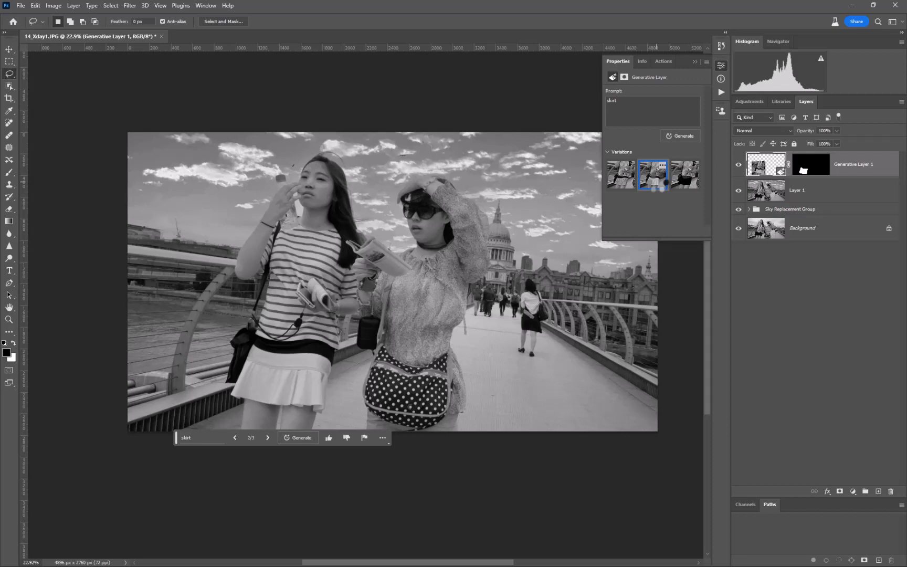
click(683, 178)
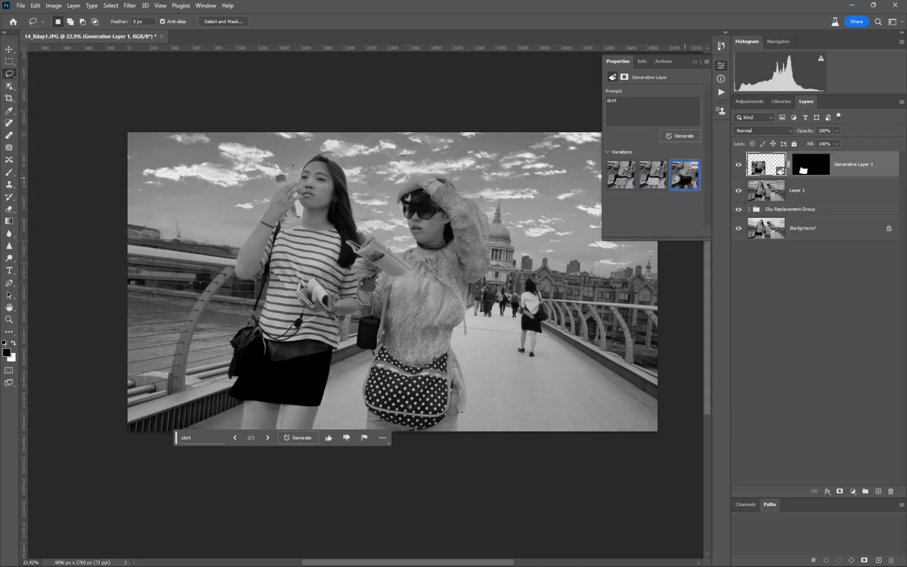
click(653, 183)
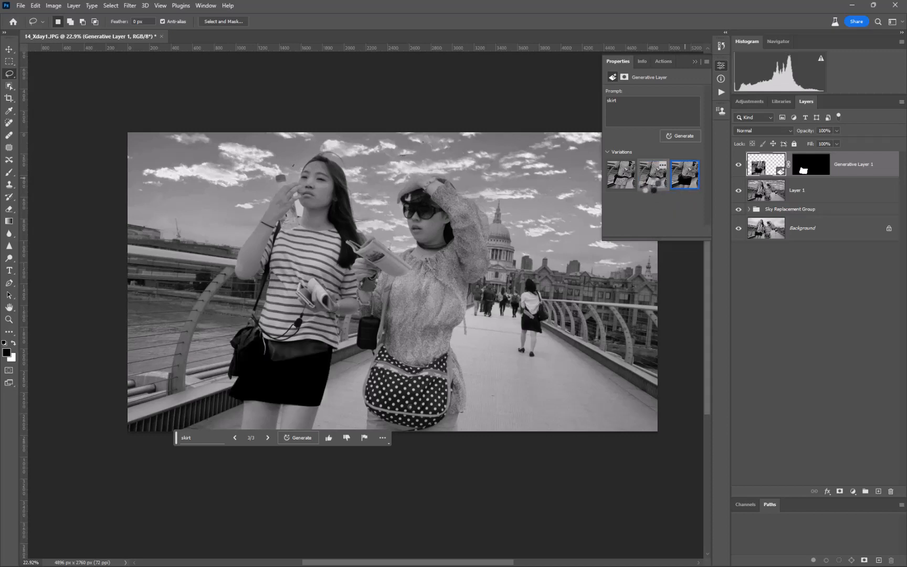
click(624, 184)
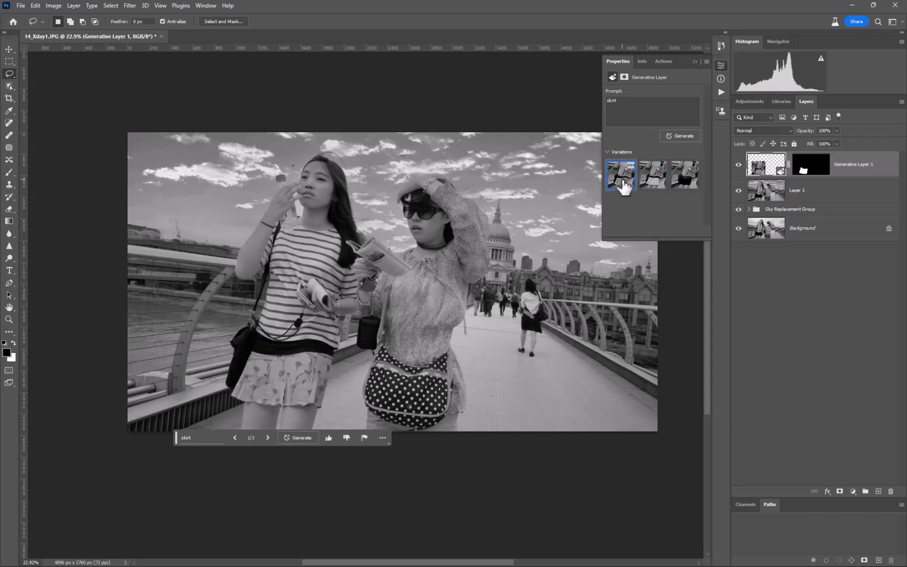
click(651, 185)
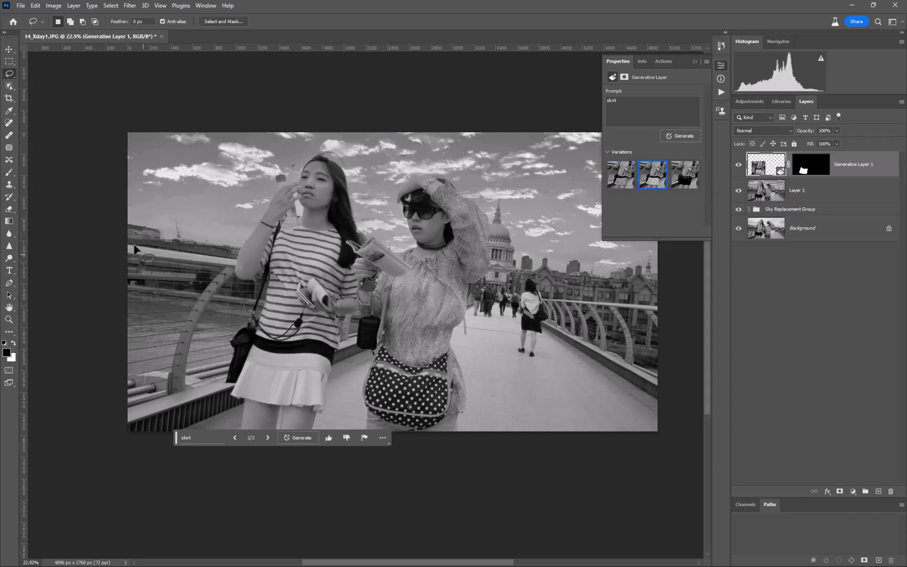
Lasso a patch of sky above the far riverbank, fill it with the Generative Fill prompt "stadium", and keep the first variation.
mouse_move(163, 240)
mouse_down()
mouse_move(168, 160)
mouse_move(225, 164)
mouse_move(231, 179)
mouse_move(196, 197)
mouse_move(190, 251)
mouse_up()
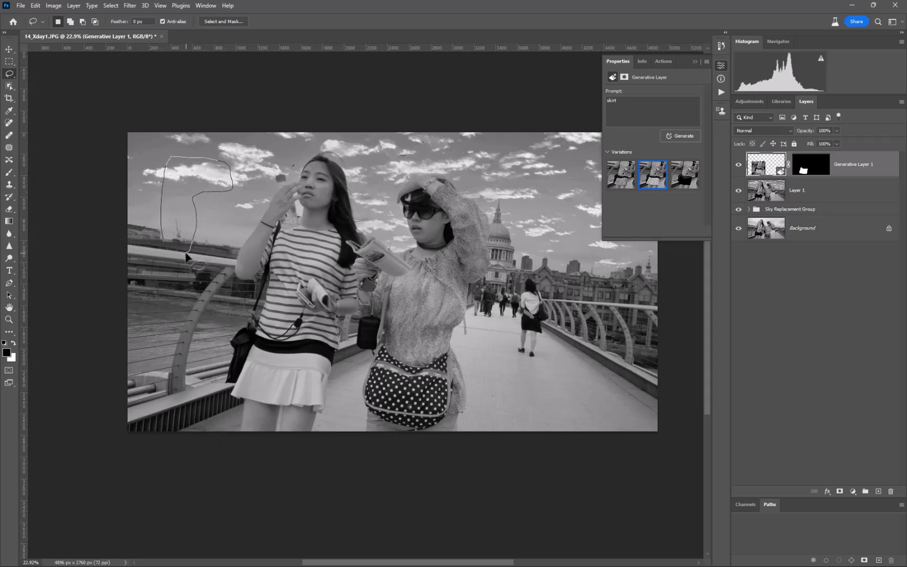
click(136, 269)
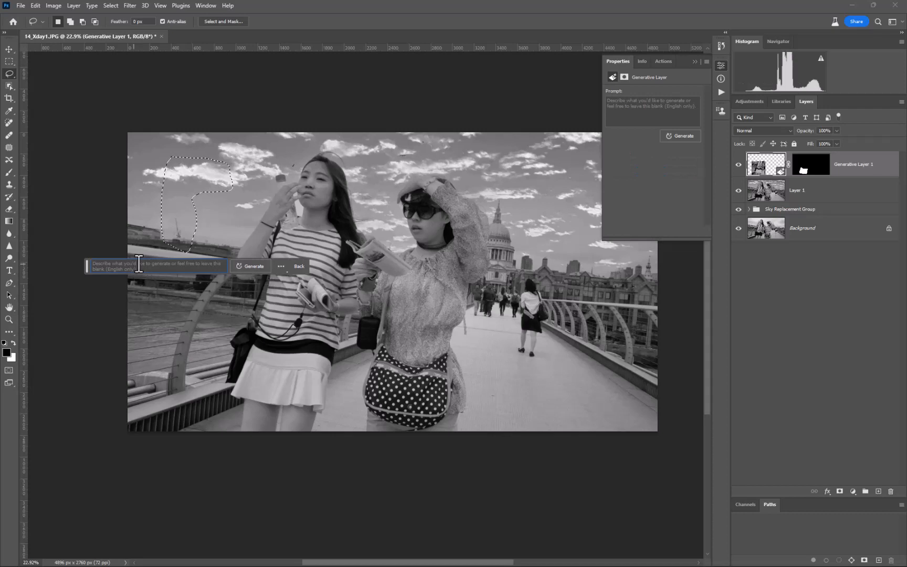
text(stadium)
key(Return)
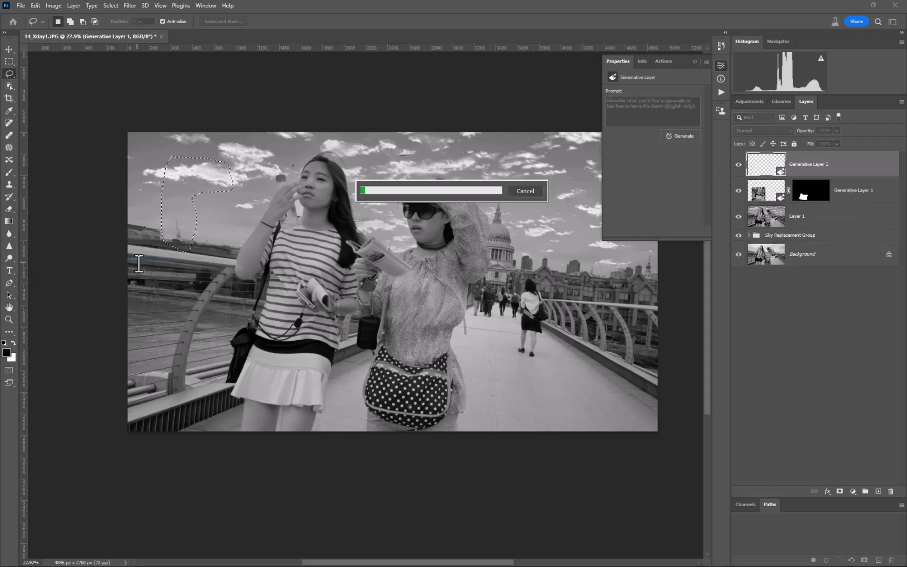
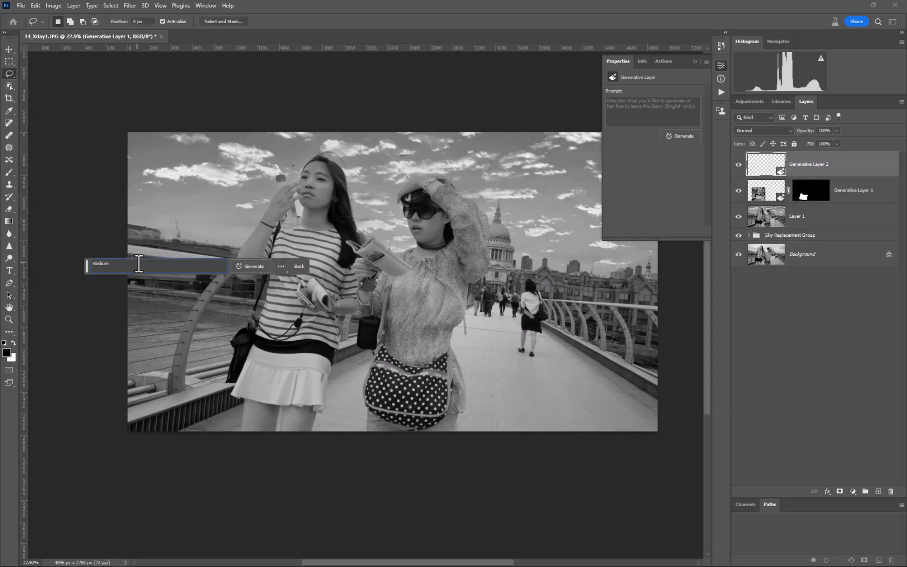
key(Return)
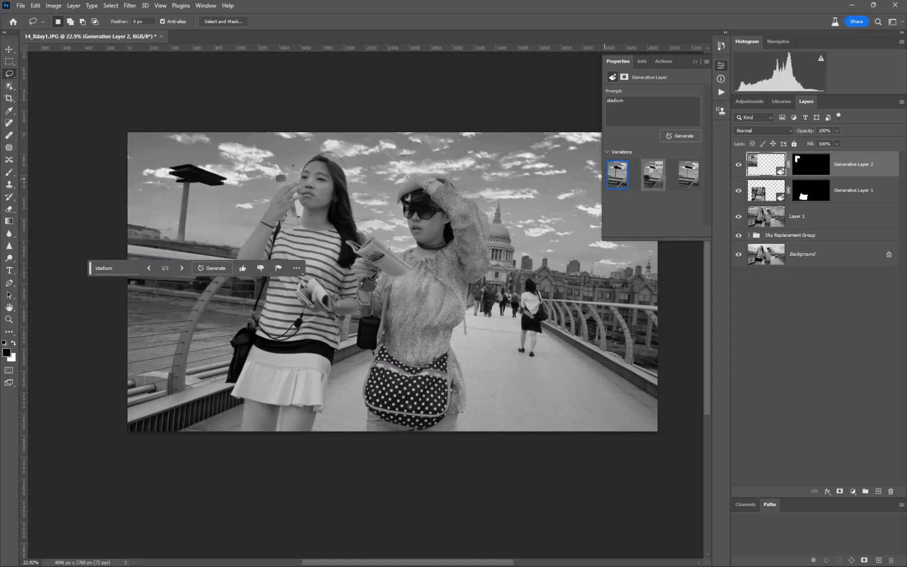
click(653, 177)
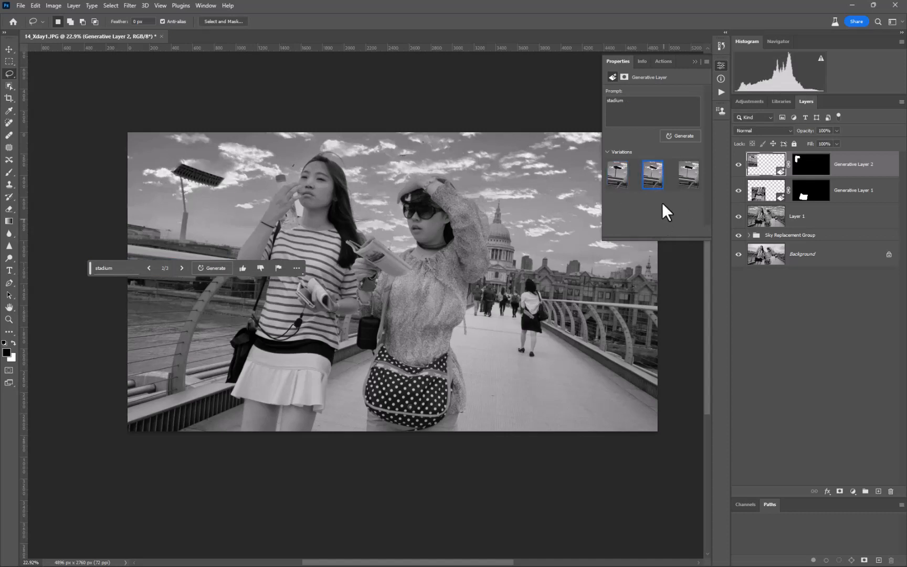
click(684, 179)
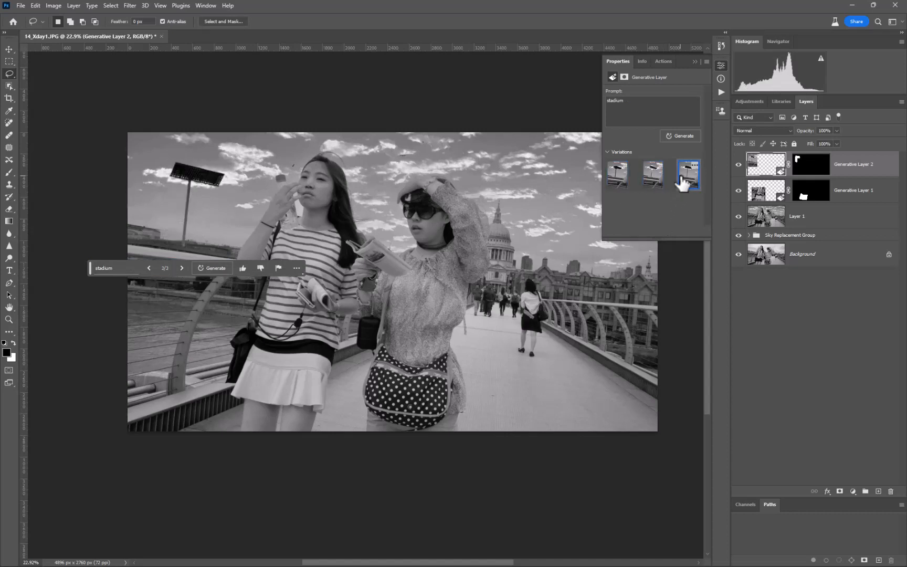
click(618, 181)
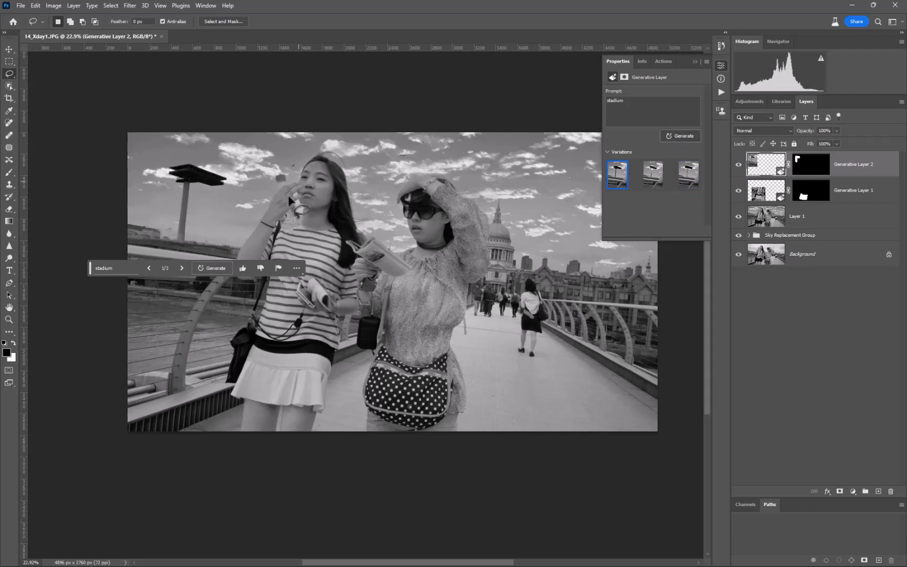
Lasso a narrow patch of sky beside the stadium tower, run Generative Fill with the prompt "church", and choose the third variation.
click(210, 214)
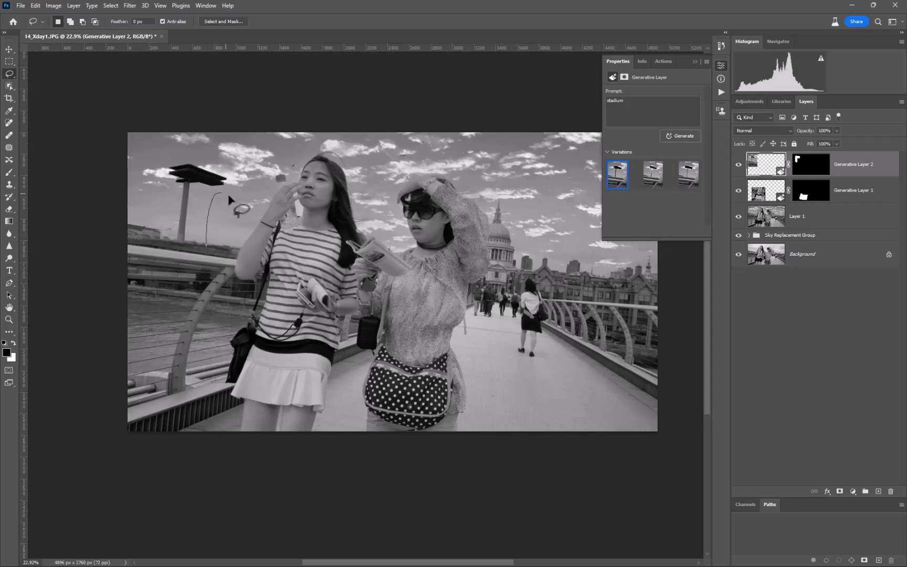
drag(213, 257, 212, 254)
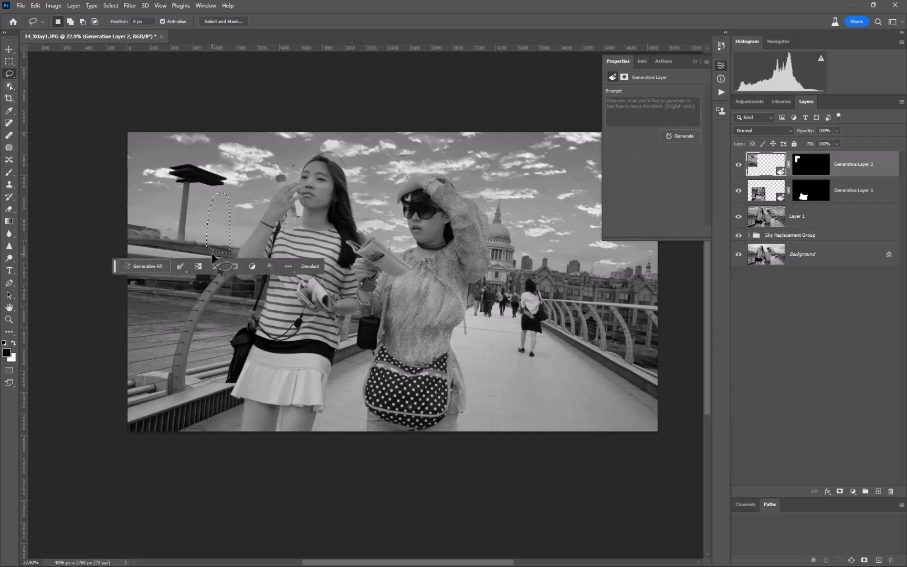
click(160, 265)
text(church)
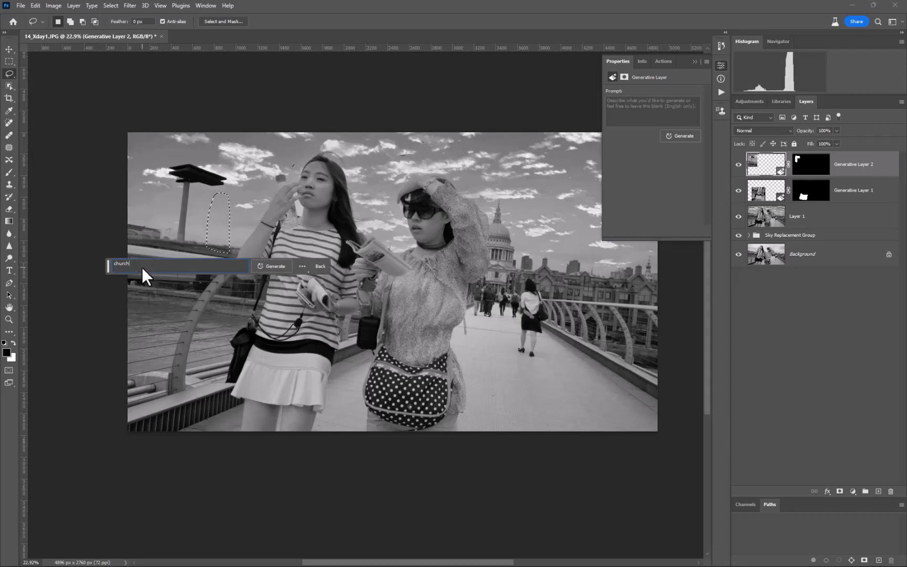
key(Return)
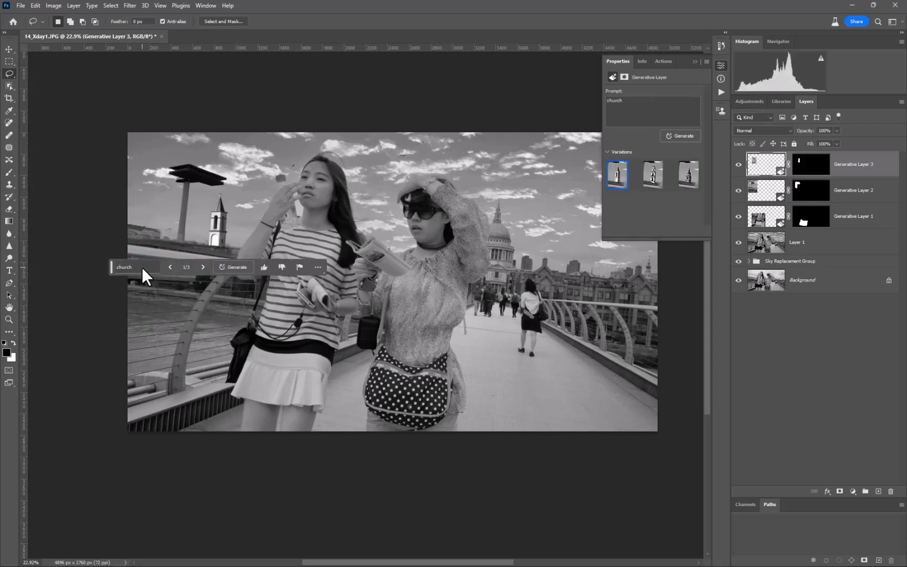
click(651, 177)
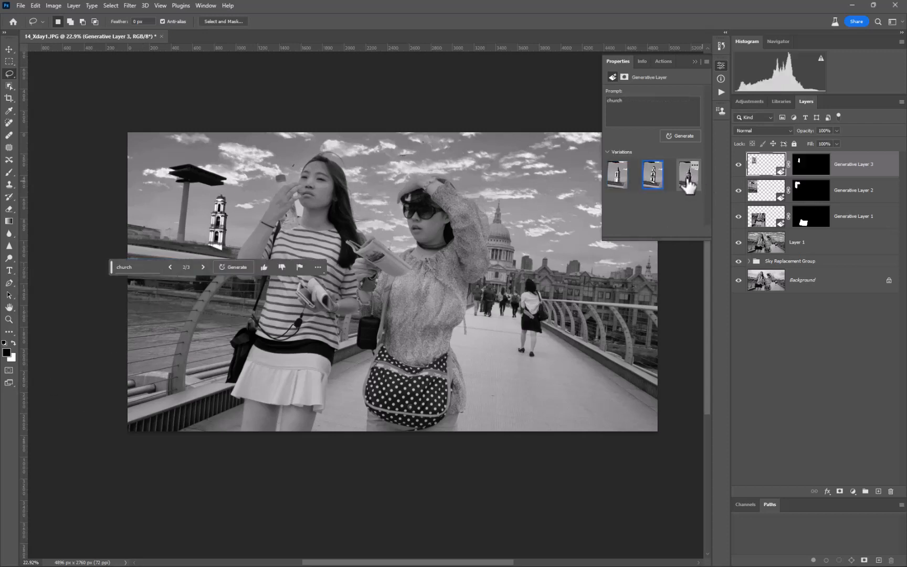
click(687, 183)
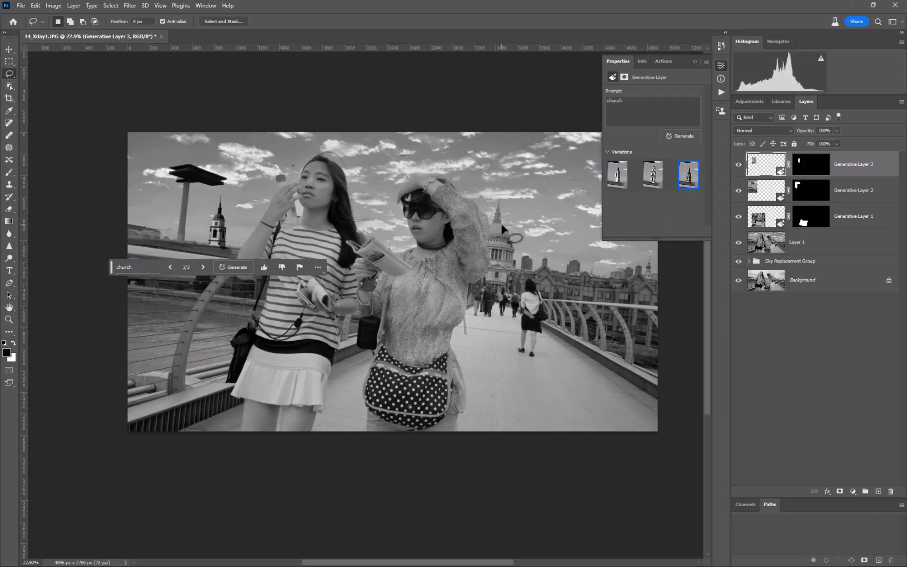
Lasso a tall area of sky to the right of the cathedral, fill it with the prompt "building", and choose the third variation.
mouse_move(547, 271)
mouse_down()
mouse_move(567, 163)
mouse_move(582, 144)
mouse_move(606, 194)
mouse_move(609, 284)
mouse_move(547, 271)
mouse_up()
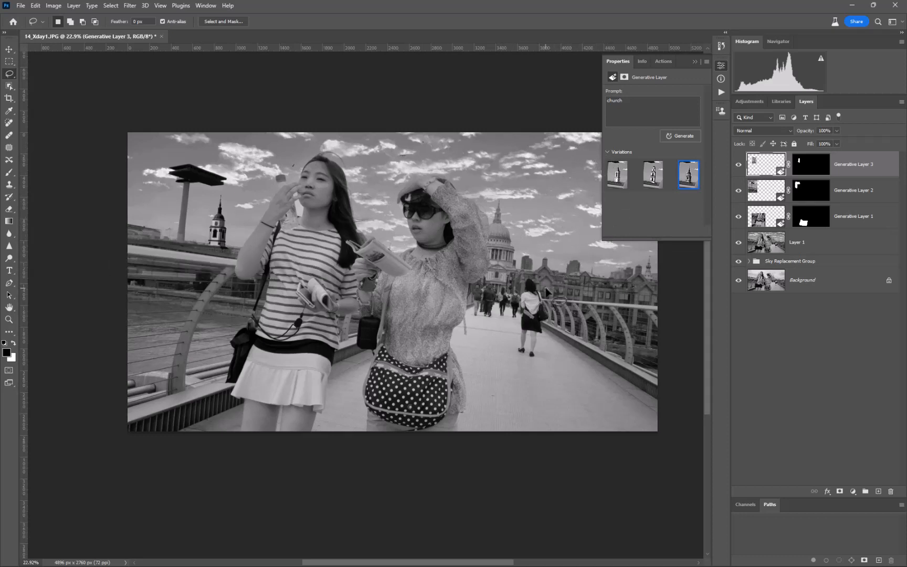
click(508, 300)
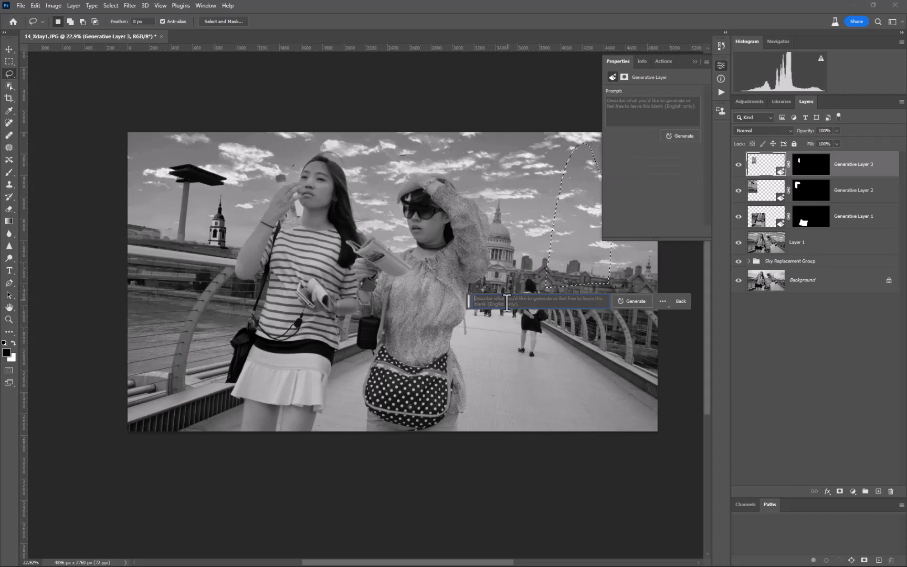
text(building)
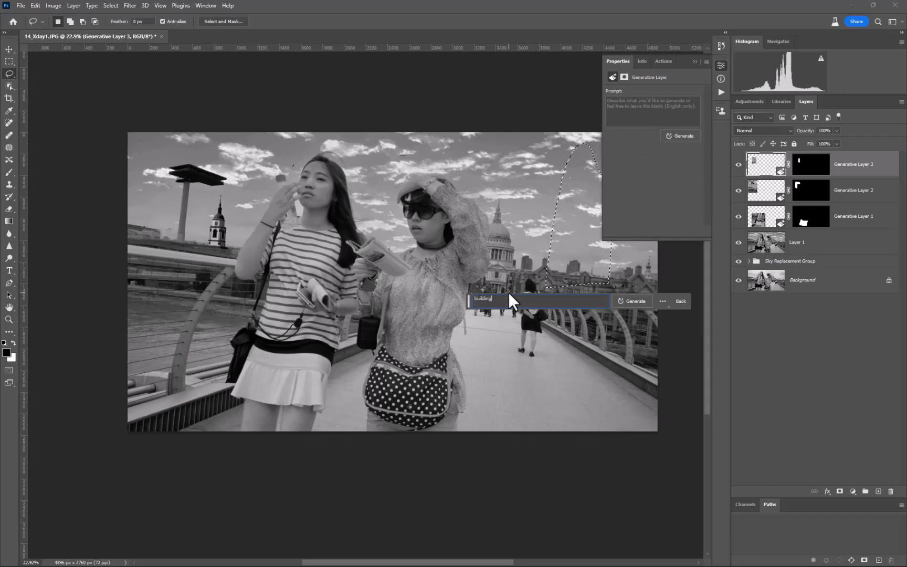
key(Return)
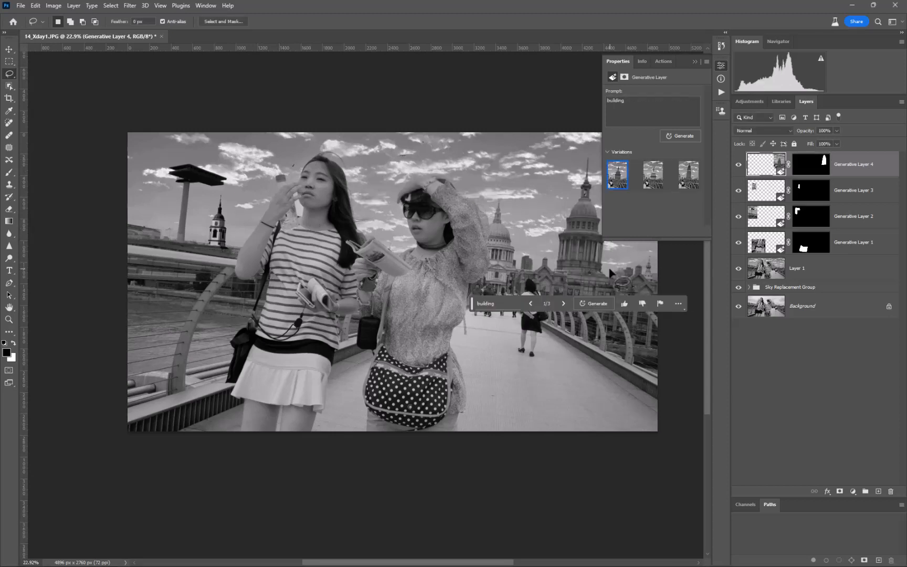
click(689, 179)
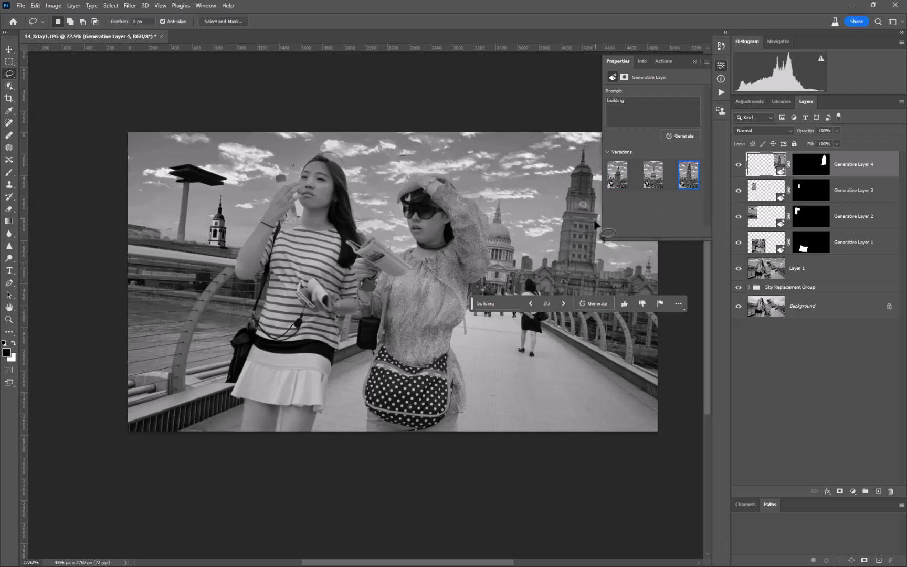
Lasso an area over the right-hand bridge railing, run Generative Fill with the prompt "lion staue", and compare the variations up to the third.
mouse_move(594, 236)
mouse_down()
mouse_move(558, 244)
mouse_move(549, 311)
mouse_move(553, 387)
mouse_move(604, 408)
mouse_move(637, 381)
mouse_move(650, 319)
mouse_move(640, 235)
mouse_move(621, 204)
mouse_move(605, 197)
mouse_move(597, 235)
mouse_up()
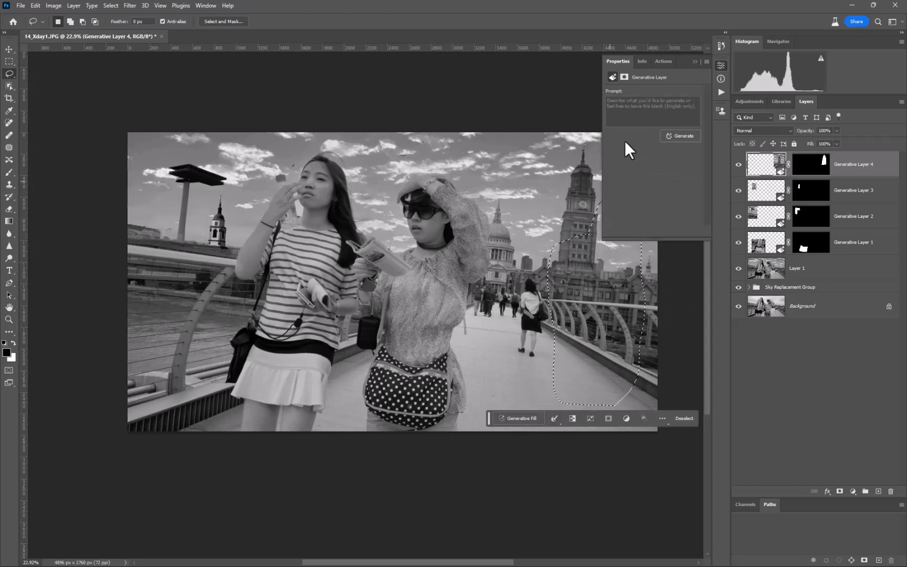
click(619, 102)
text(lion )
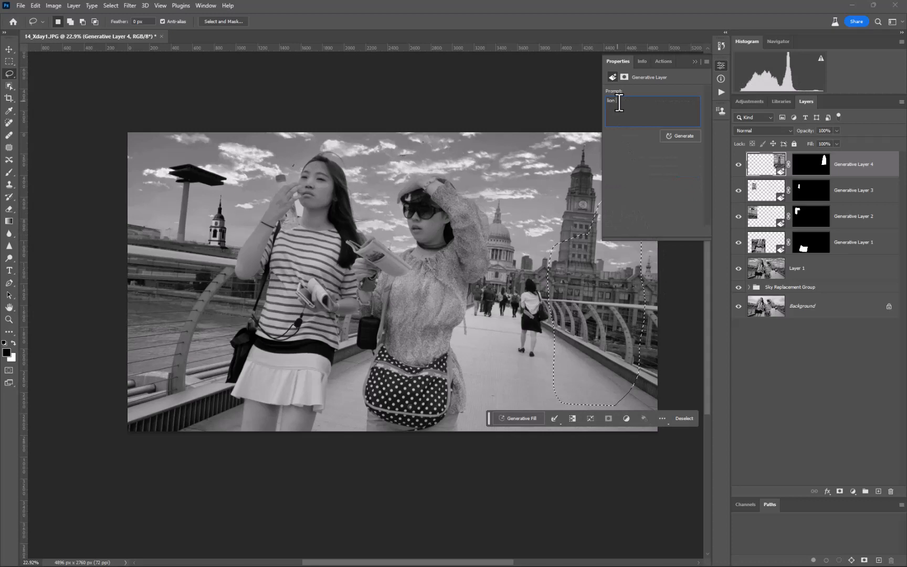
text(sta)
click(673, 137)
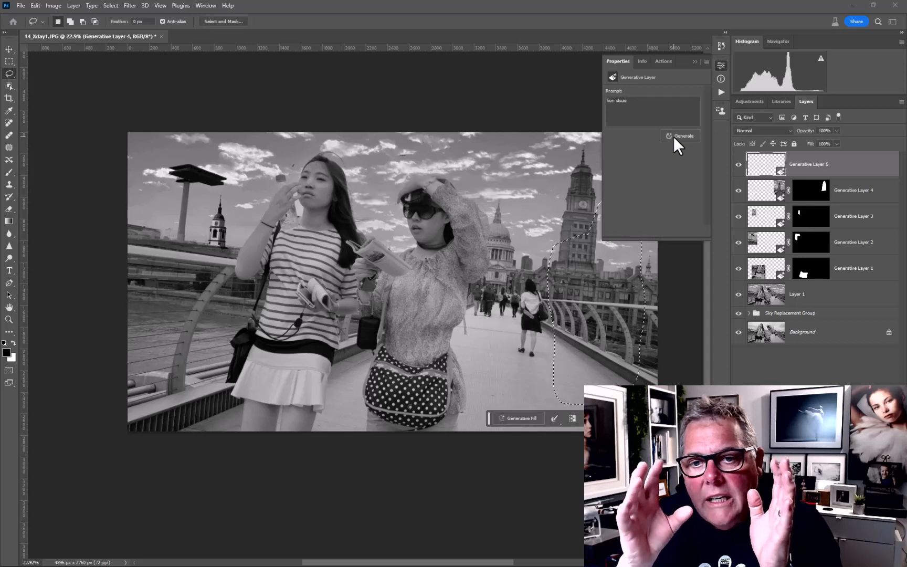
key(ctrl+d)
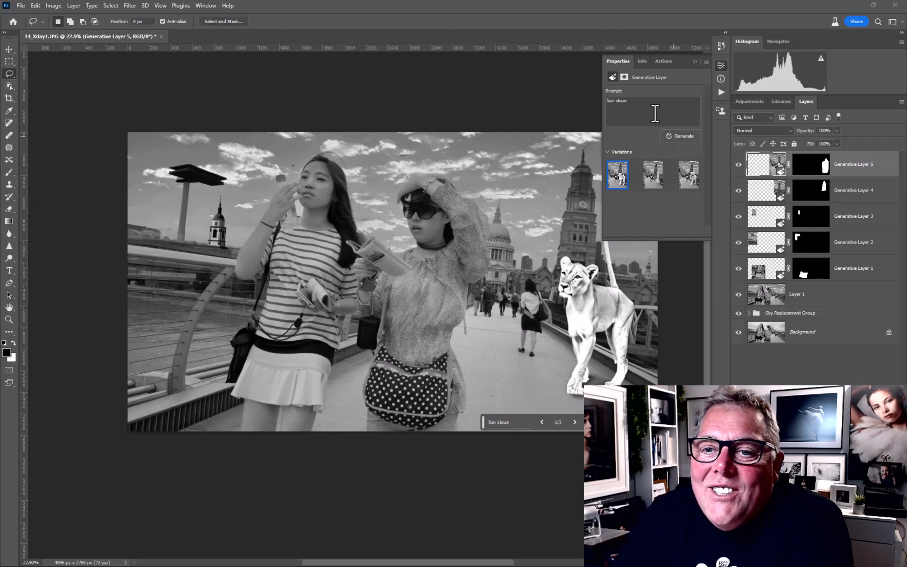
click(652, 179)
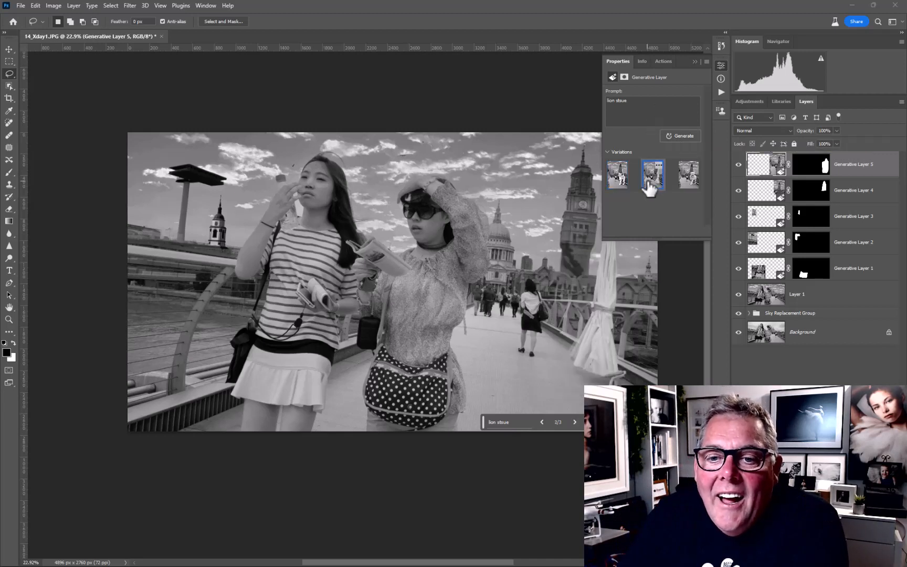
click(691, 188)
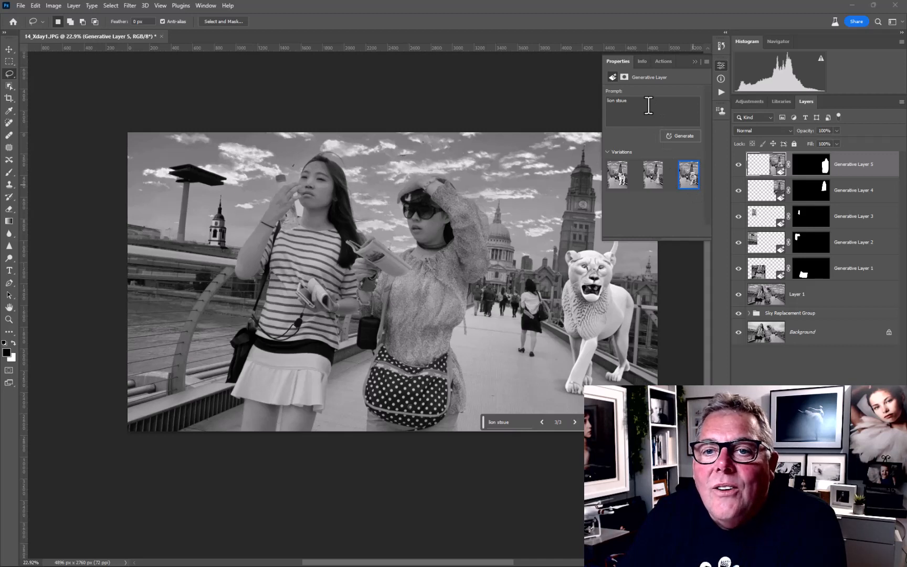
Change the lion layer's prompt to "lion stone statue", regenerate it, choose the second variation showing the lion from behind, and collapse its properties.
mouse_move(619, 100)
mouse_down()
mouse_move(634, 100)
mouse_move(623, 99)
mouse_up()
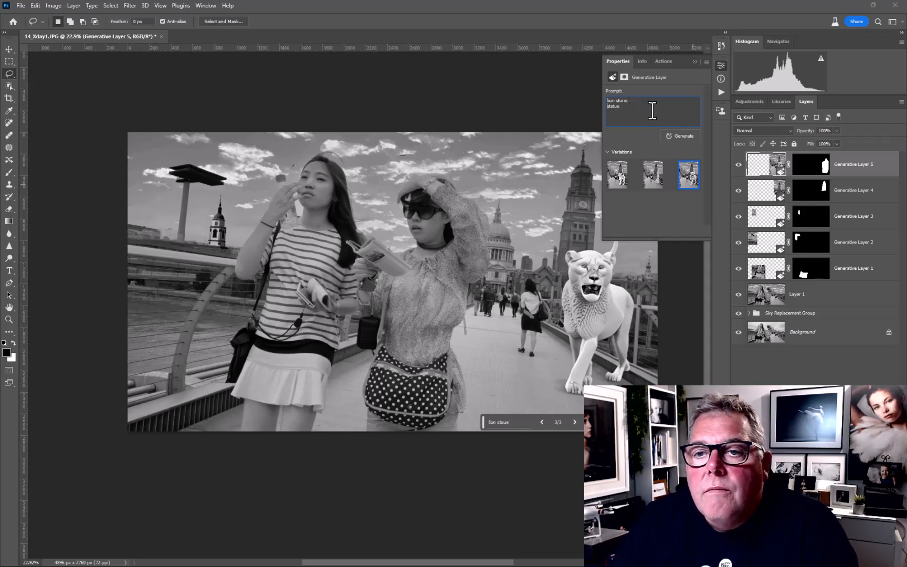
click(674, 135)
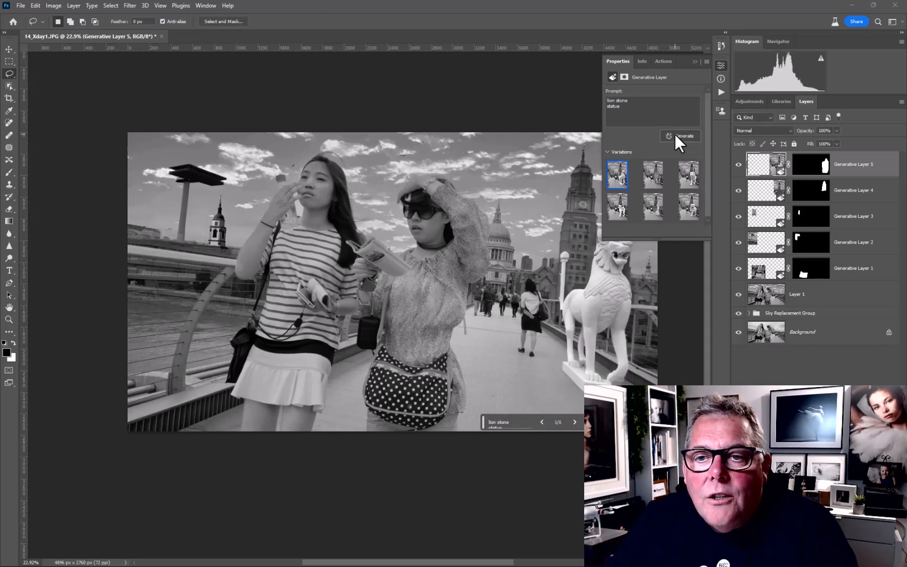
click(654, 183)
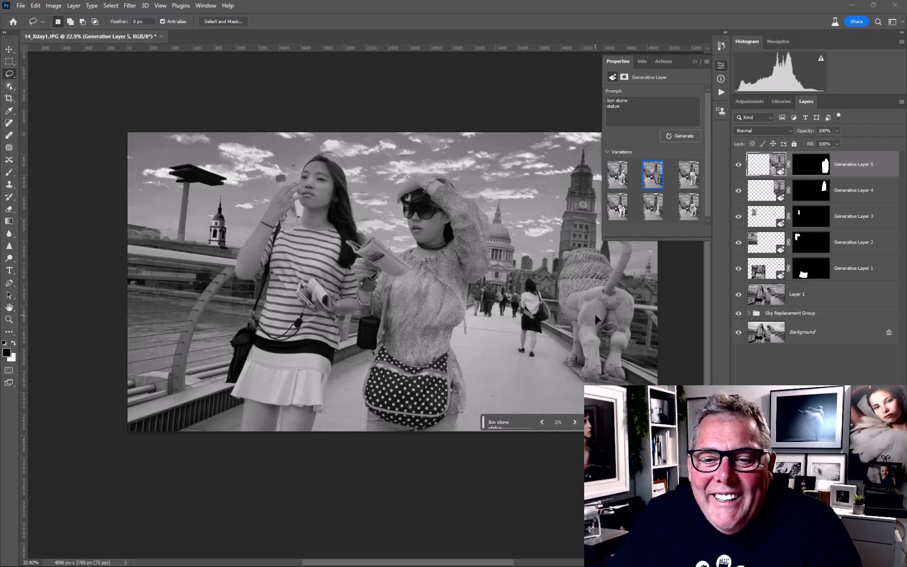
click(694, 186)
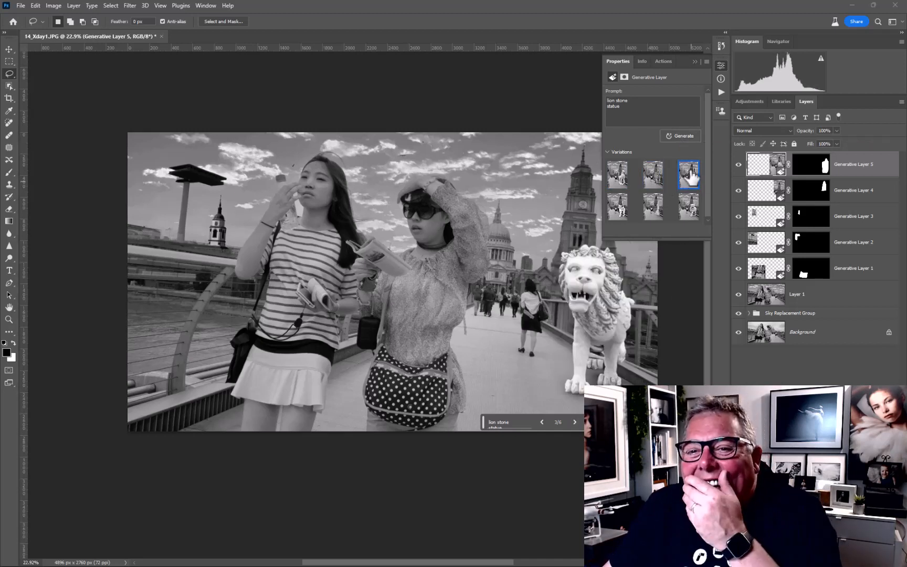
click(657, 176)
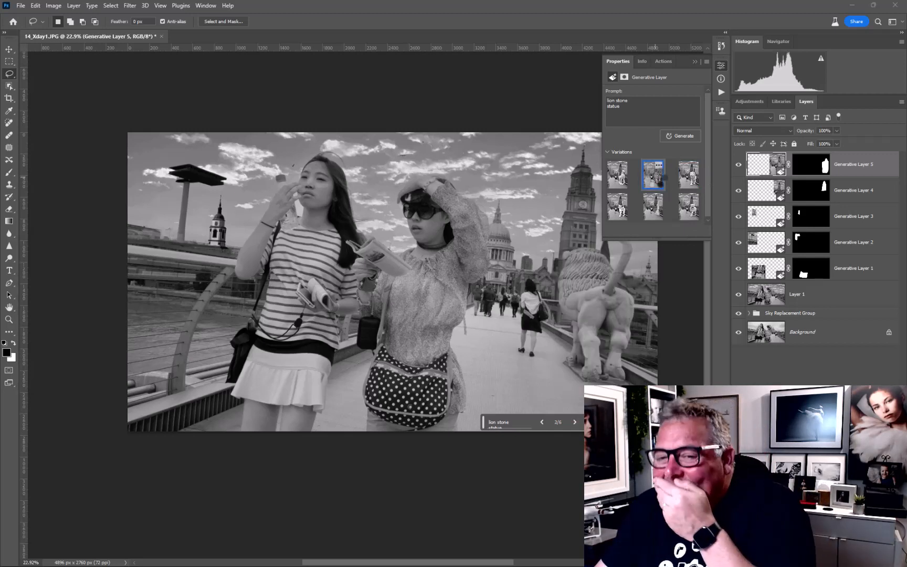
click(693, 62)
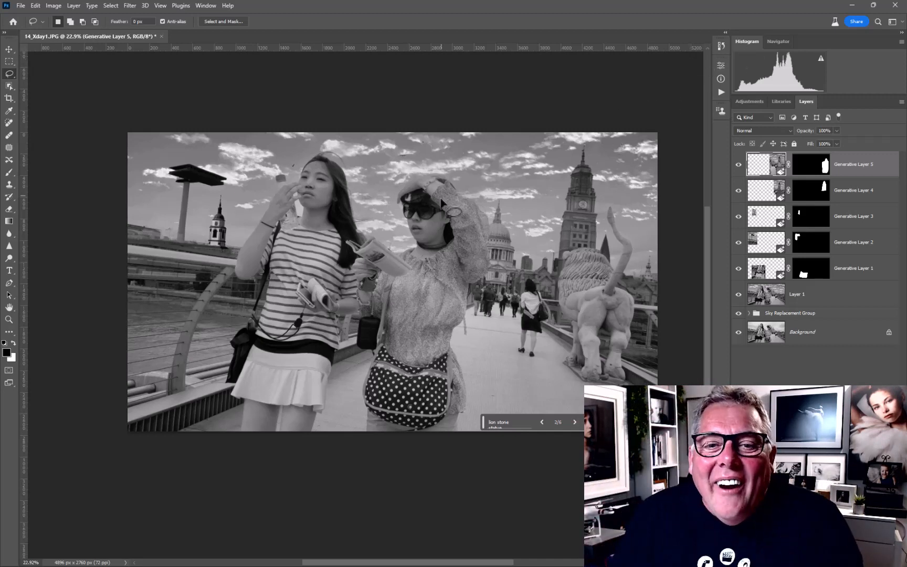
mouse_move(275, 193)
mouse_down()
mouse_move(275, 165)
mouse_move(299, 223)
mouse_move(277, 228)
mouse_move(281, 234)
mouse_move(265, 180)
mouse_move(266, 166)
mouse_move(278, 163)
mouse_move(278, 173)
mouse_move(278, 166)
mouse_move(268, 168)
mouse_move(275, 173)
mouse_move(283, 153)
mouse_move(260, 170)
mouse_move(289, 161)
mouse_up()
key(ctrl+d)
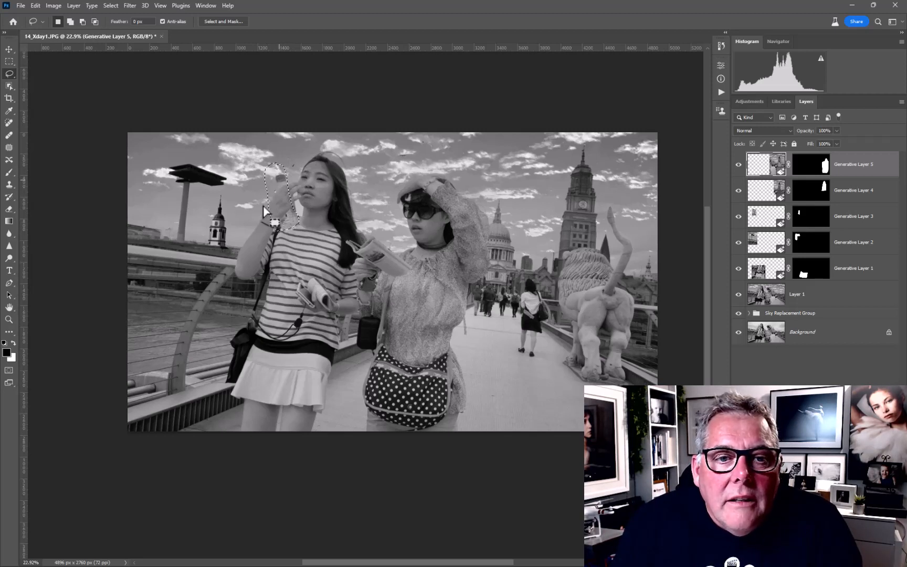
drag(294, 214, 277, 192)
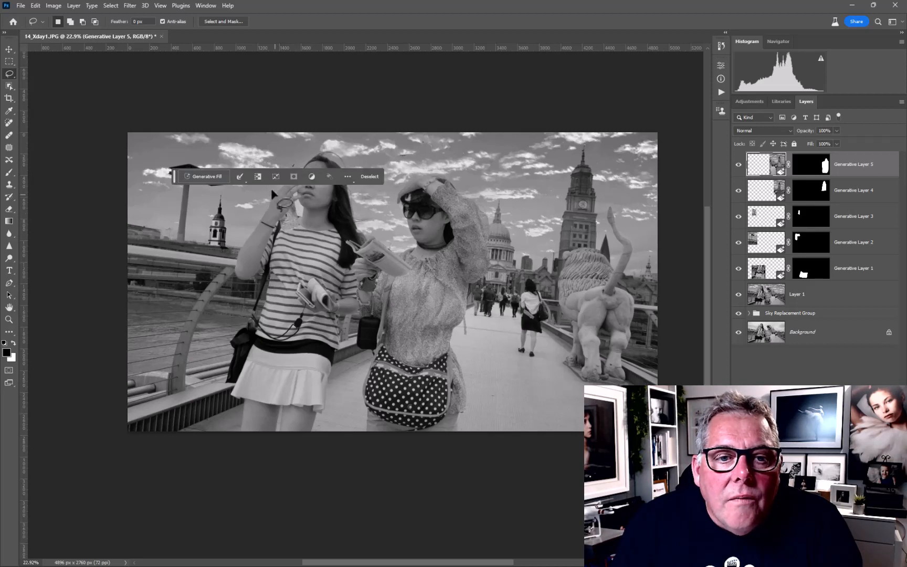
key(ctrl+d)
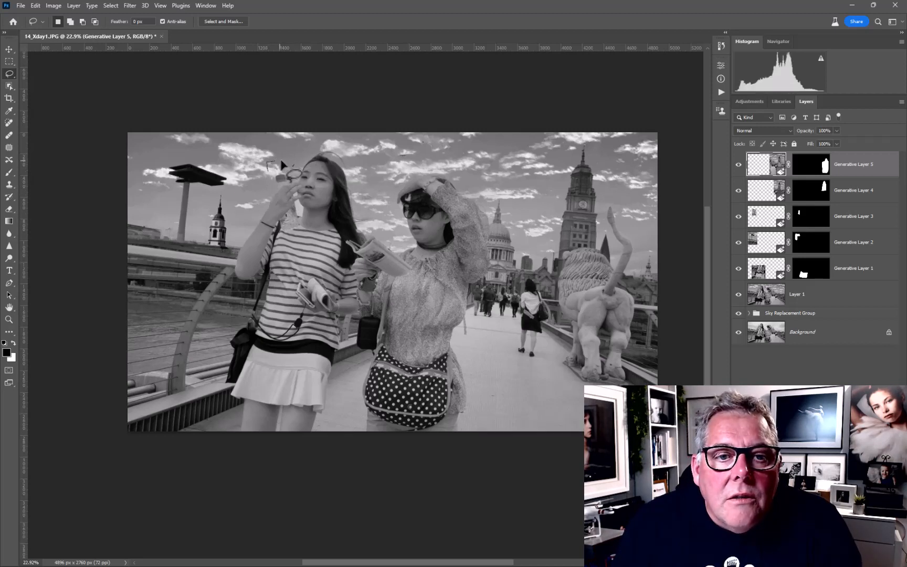
Lasso around the raised fingers of the woman in the striped top, run Generative Fill with "rolled up magazine", and inspect the first variation closely.
mouse_move(282, 165)
mouse_down()
mouse_move(302, 220)
mouse_move(293, 230)
mouse_move(275, 223)
mouse_move(266, 193)
mouse_move(271, 162)
mouse_up()
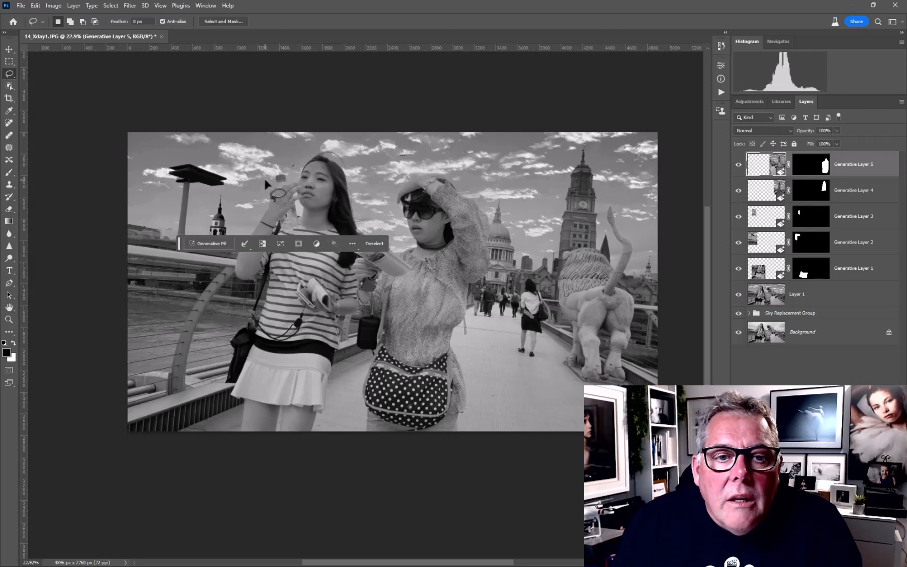
click(225, 244)
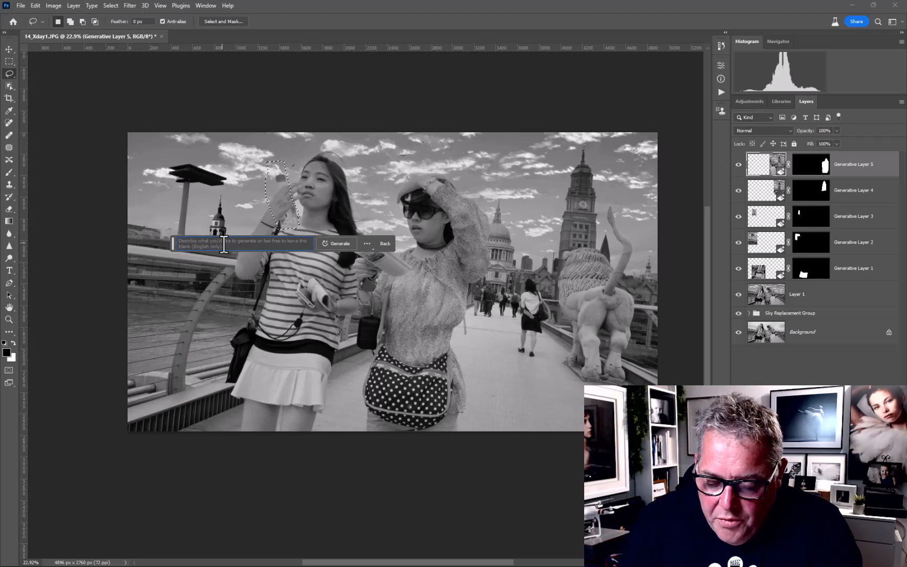
text(rolled up magazine)
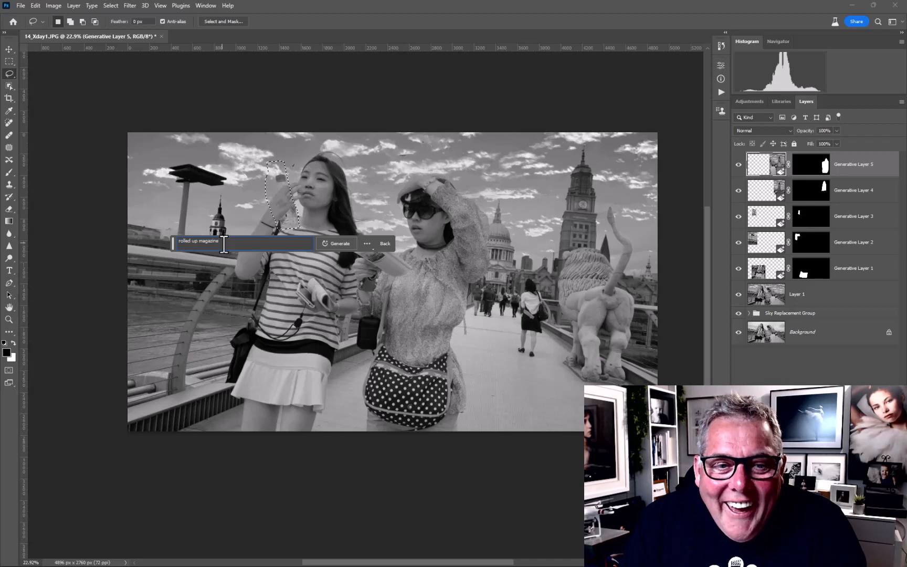
key(Return)
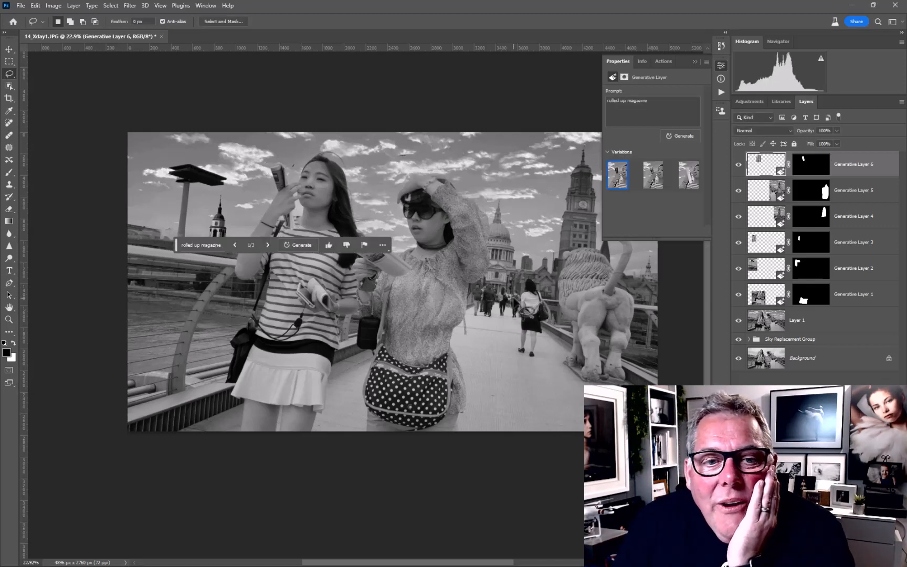
scroll(270, 195, up, 5)
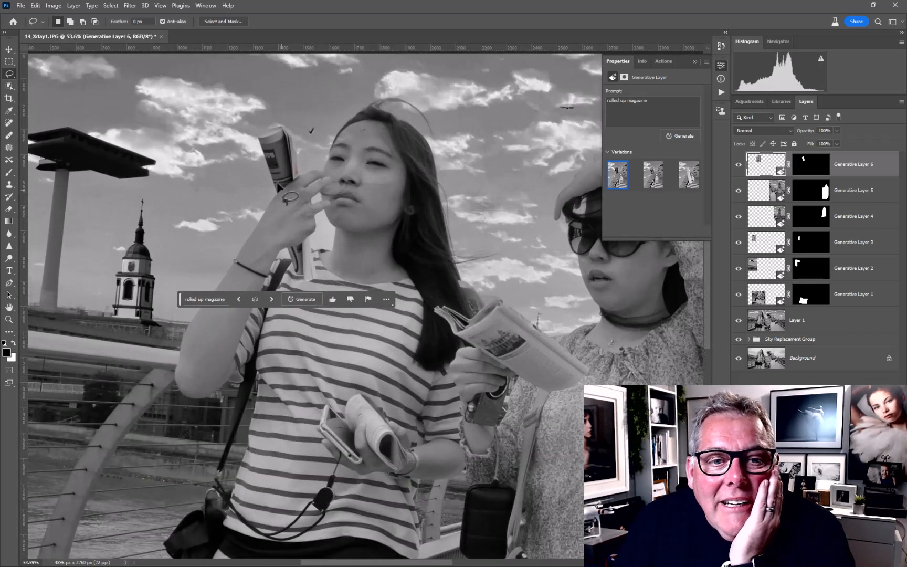
scroll(282, 168, up, 4)
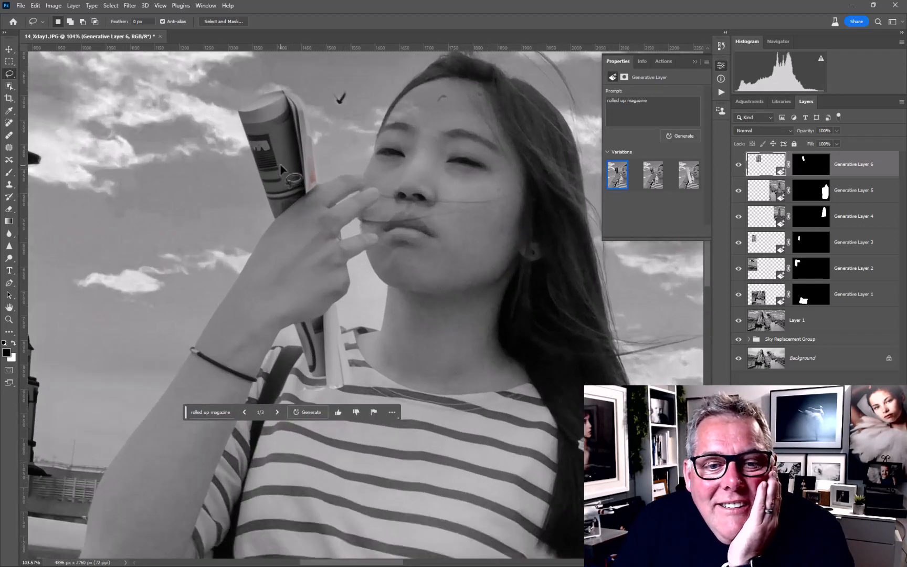
scroll(282, 168, down, 7)
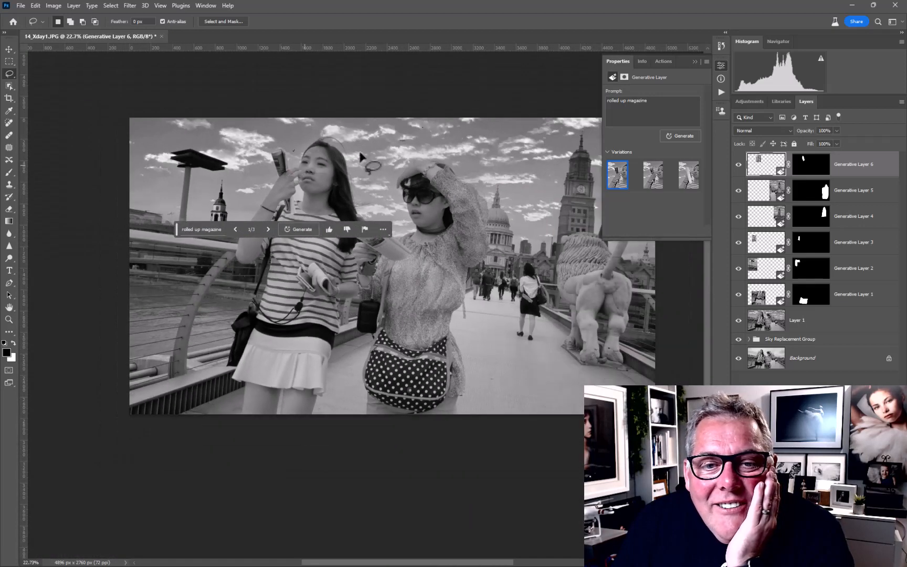
Lasso the fluffy top and raised sleeve of the woman in sunglasses and run Generative Fill with the prompt "leather jacket".
mouse_move(435, 190)
mouse_down()
mouse_move(446, 164)
mouse_move(473, 181)
mouse_move(501, 224)
mouse_move(499, 242)
mouse_move(454, 335)
mouse_move(427, 347)
mouse_move(389, 344)
mouse_move(373, 318)
mouse_move(375, 294)
mouse_move(355, 273)
mouse_move(378, 258)
mouse_move(405, 261)
mouse_move(410, 252)
mouse_move(397, 239)
mouse_move(404, 233)
mouse_move(448, 231)
mouse_move(447, 200)
mouse_move(425, 158)
mouse_up()
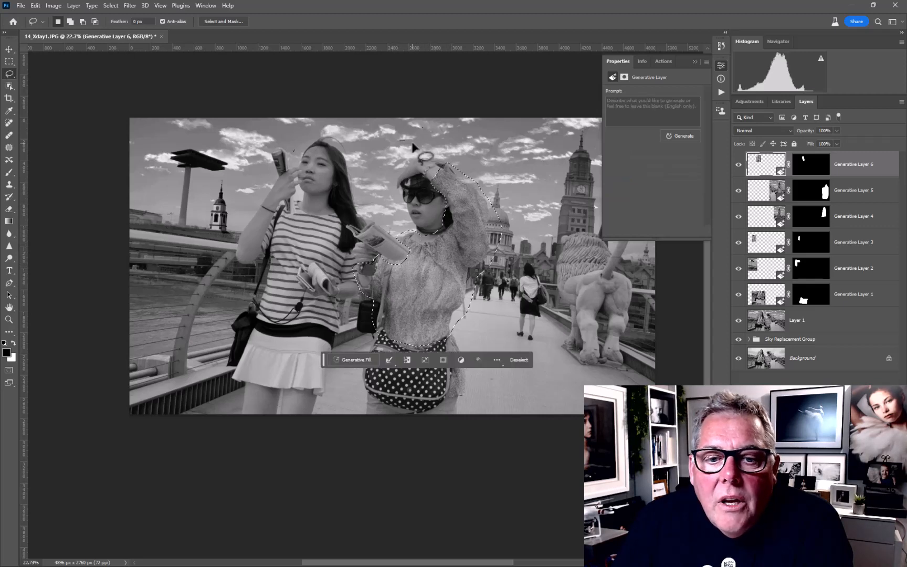
click(353, 360)
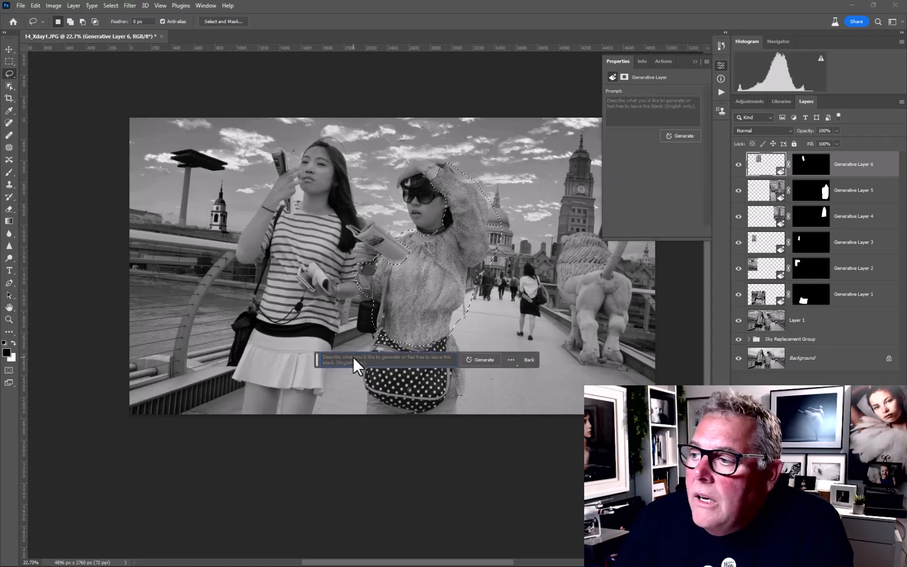
click(353, 357)
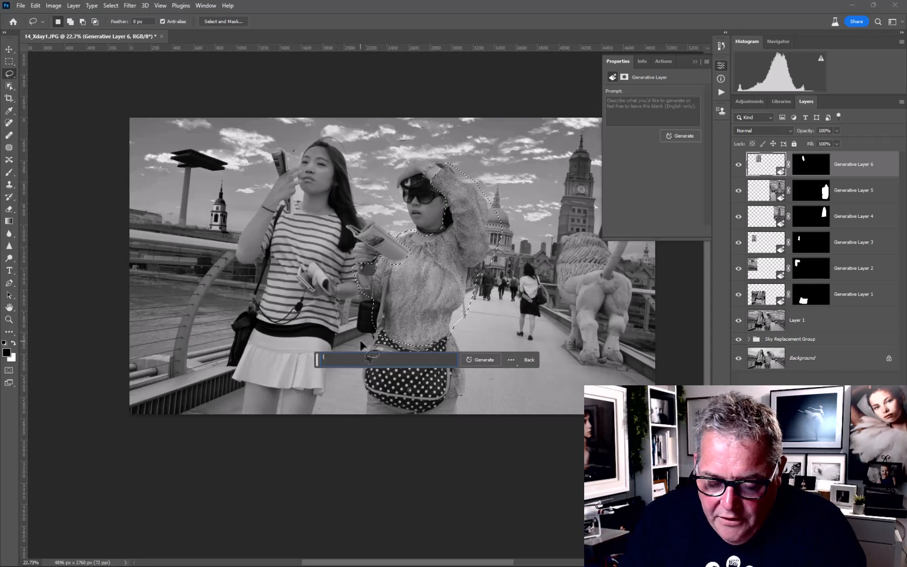
text(leather ja)
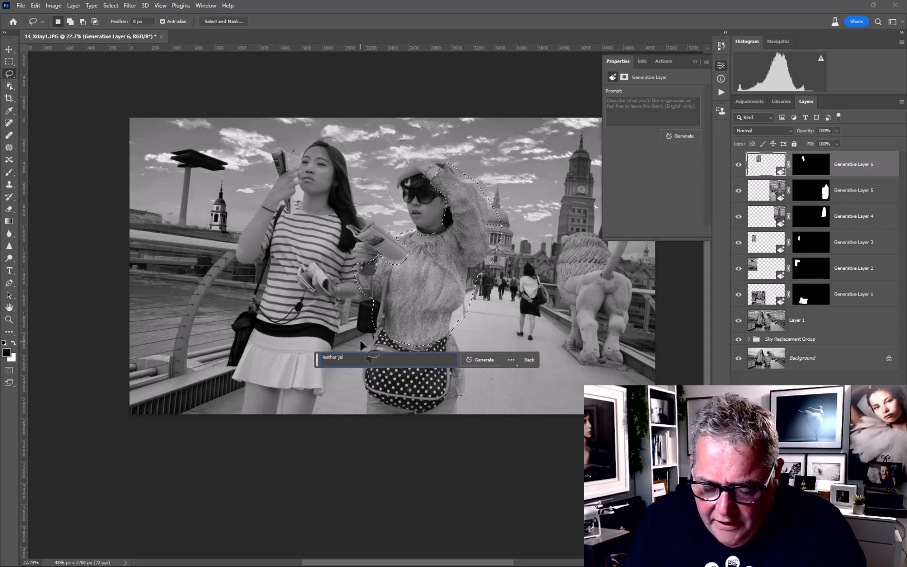
text(cket)
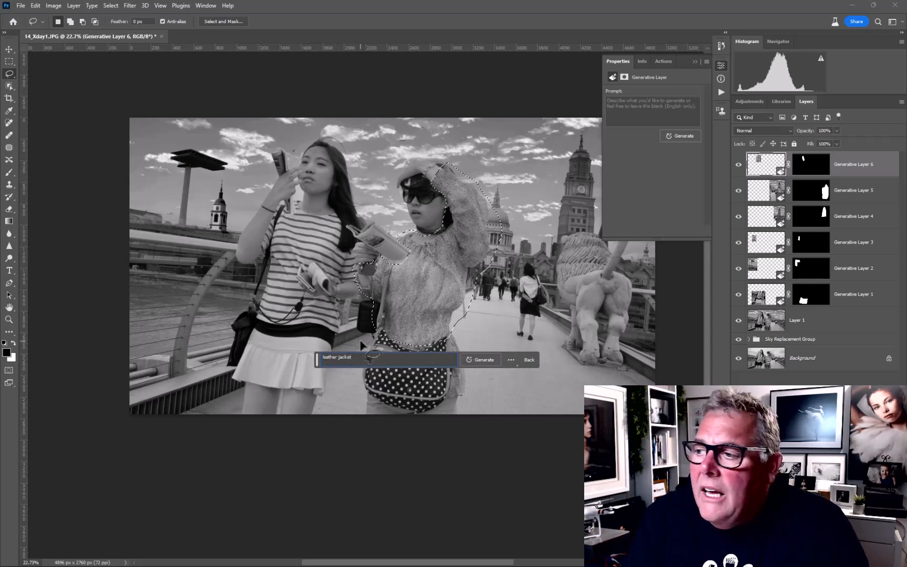
key(Return)
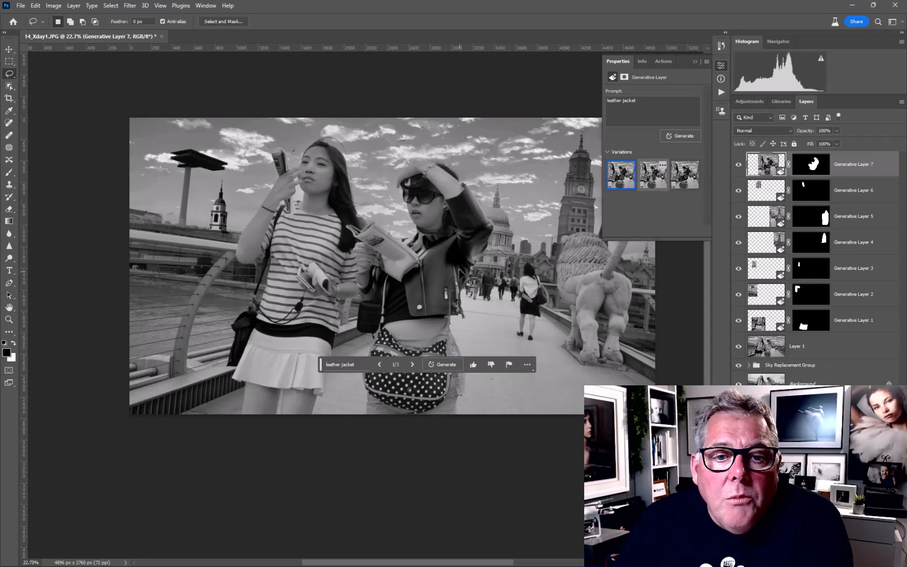
Inspect the leather jacket closely, compare its three variations, and choose the second one with the open jacket over a light top.
scroll(374, 300, up, 5)
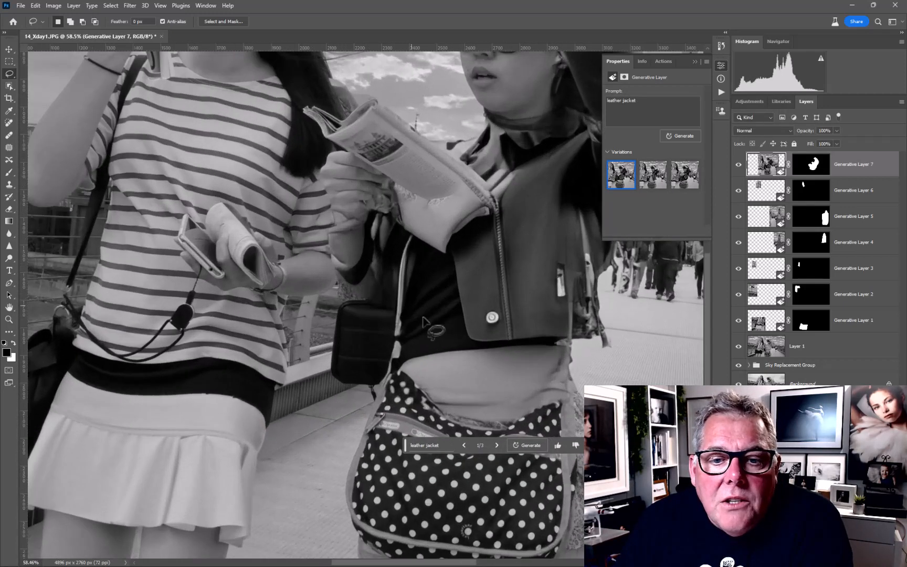
scroll(422, 324, down, 4)
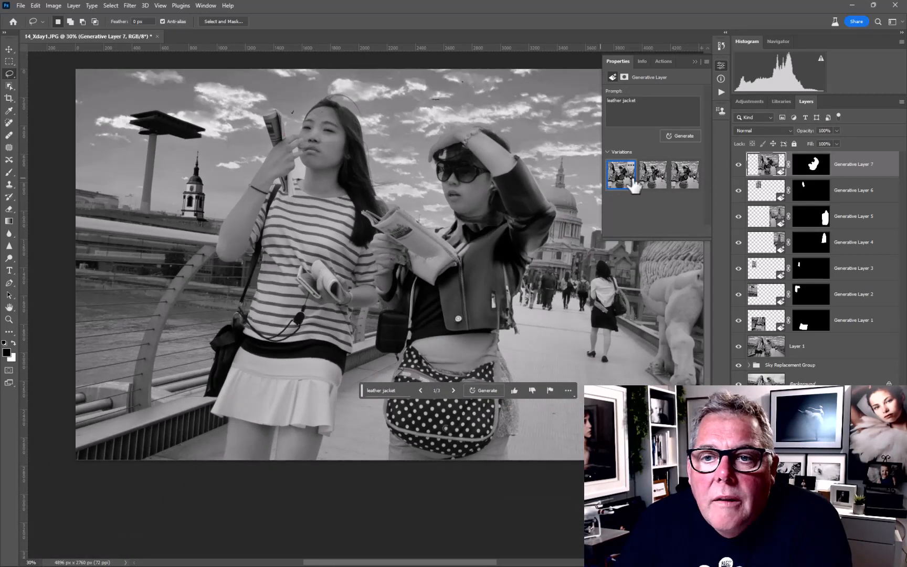
click(652, 176)
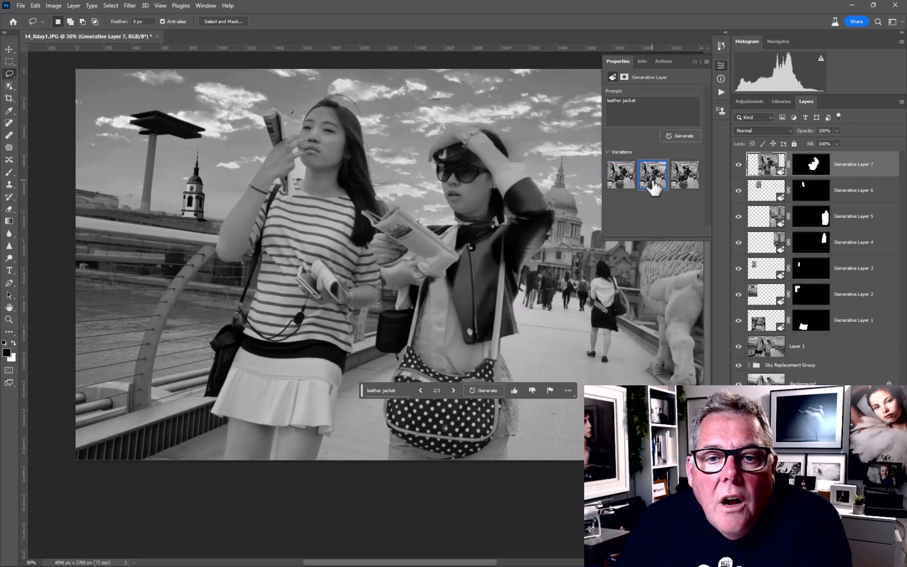
click(682, 187)
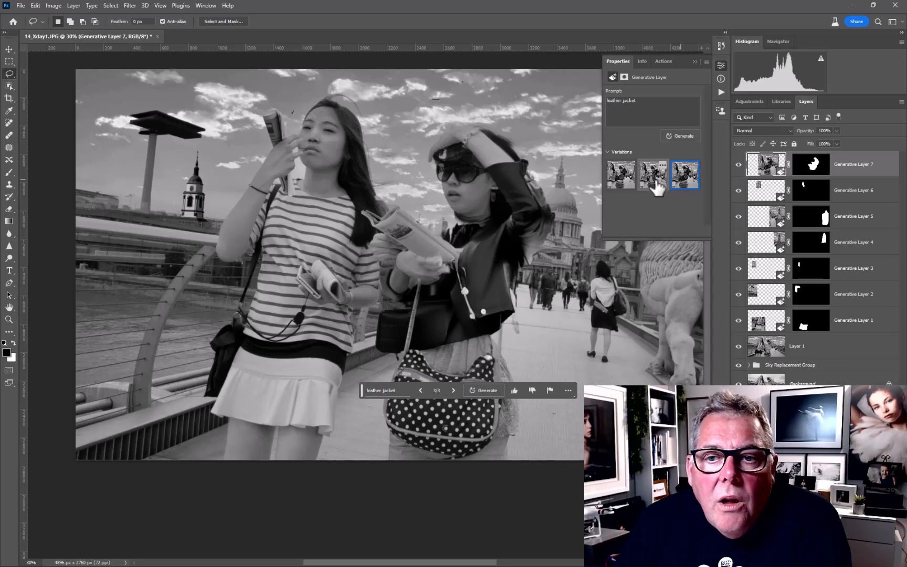
click(657, 189)
scroll(498, 257, down, 3)
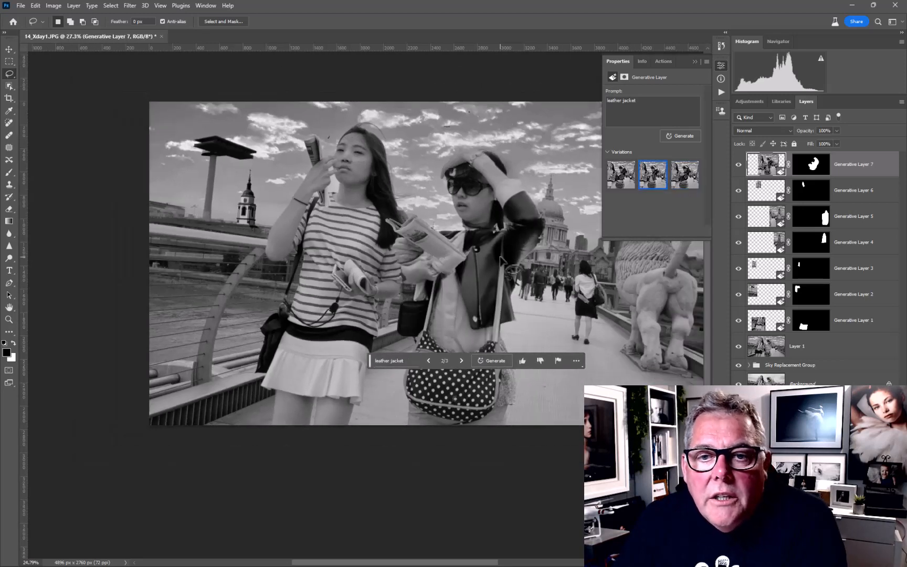
Lasso a rounded area over the top of the striped-top woman's head and run Generative Fill with the prompt "wool hat".
drag(496, 256, 438, 309)
scroll(346, 194, up, 4)
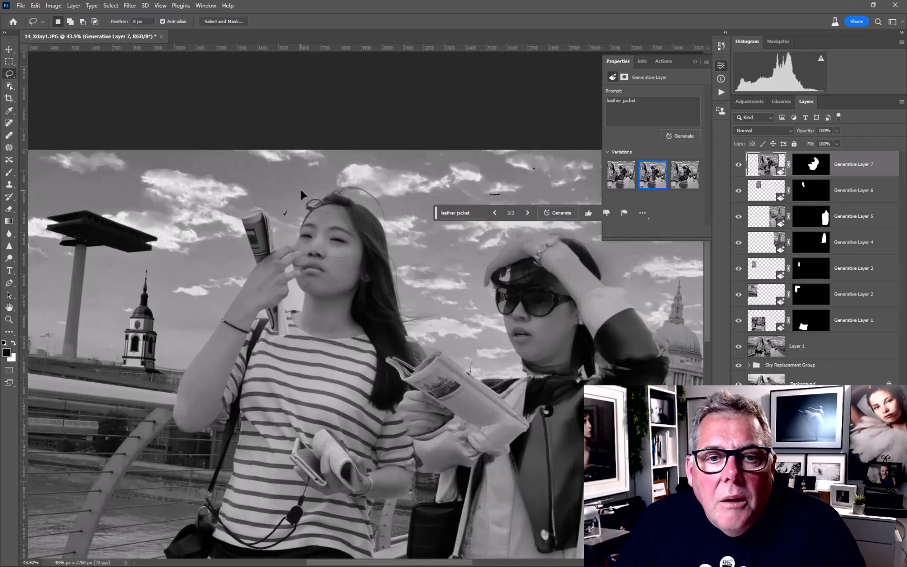
drag(304, 197, 388, 224)
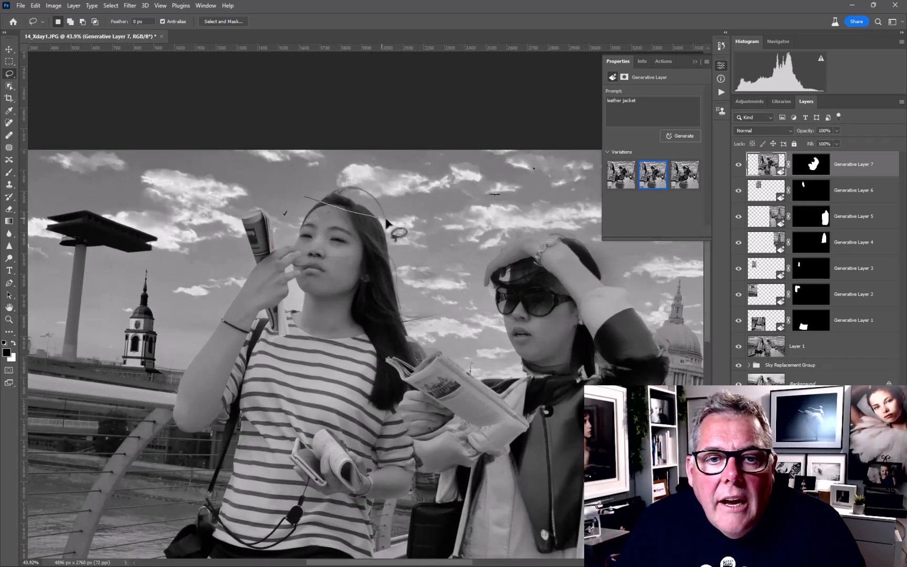
mouse_move(410, 192)
mouse_down()
mouse_move(406, 165)
mouse_move(375, 153)
mouse_up()
mouse_move(313, 165)
mouse_down()
mouse_move(300, 186)
mouse_move(312, 210)
mouse_up()
click(285, 233)
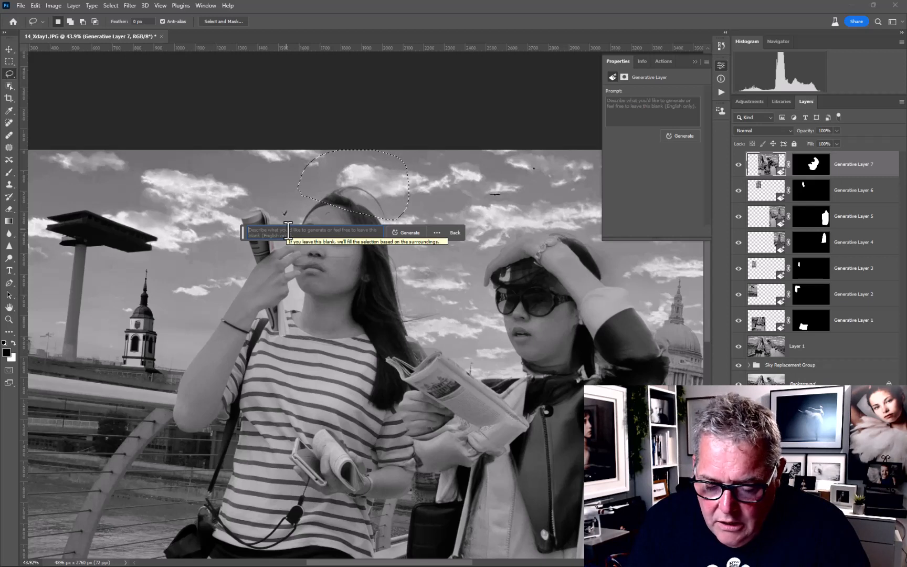
text(wool hat)
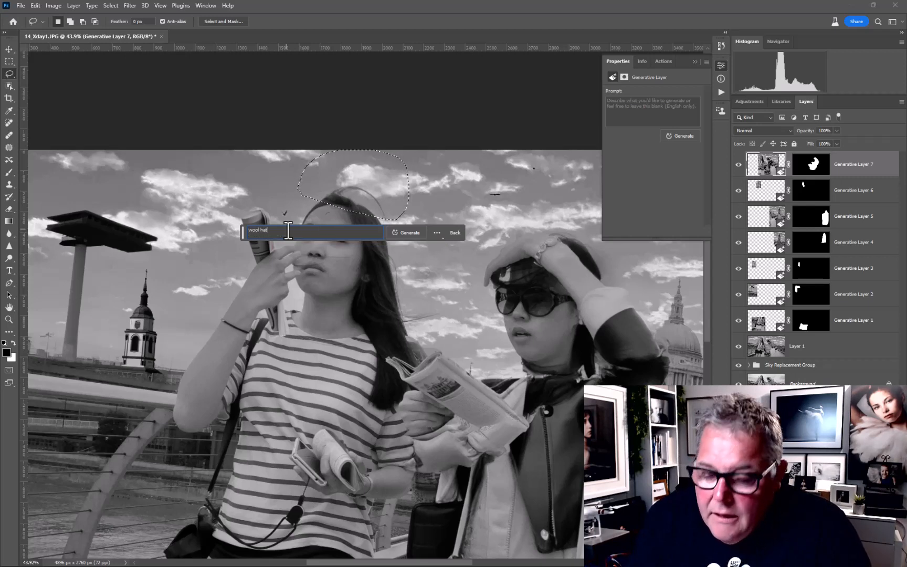
key(Return)
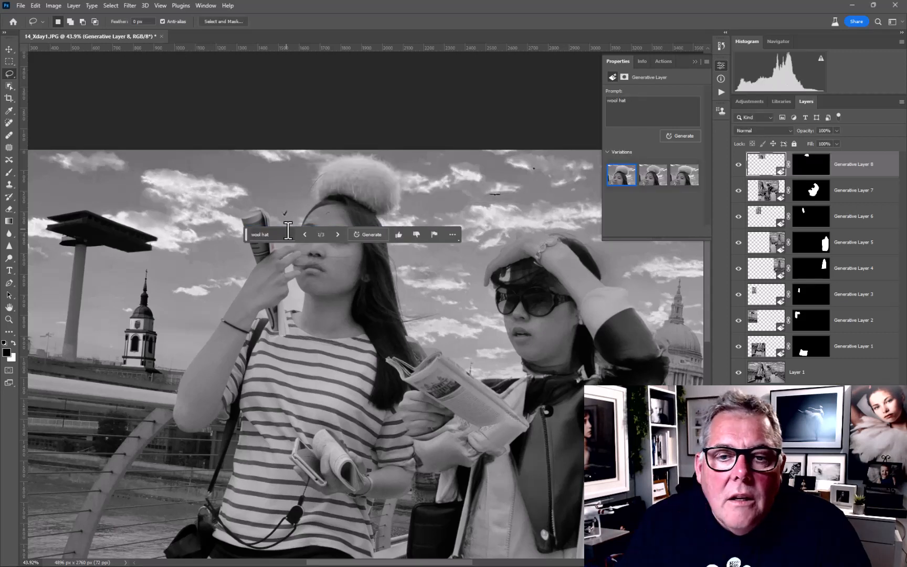
Compare the three wool hat variations, keep the first one, and check it against the whole photo.
click(654, 178)
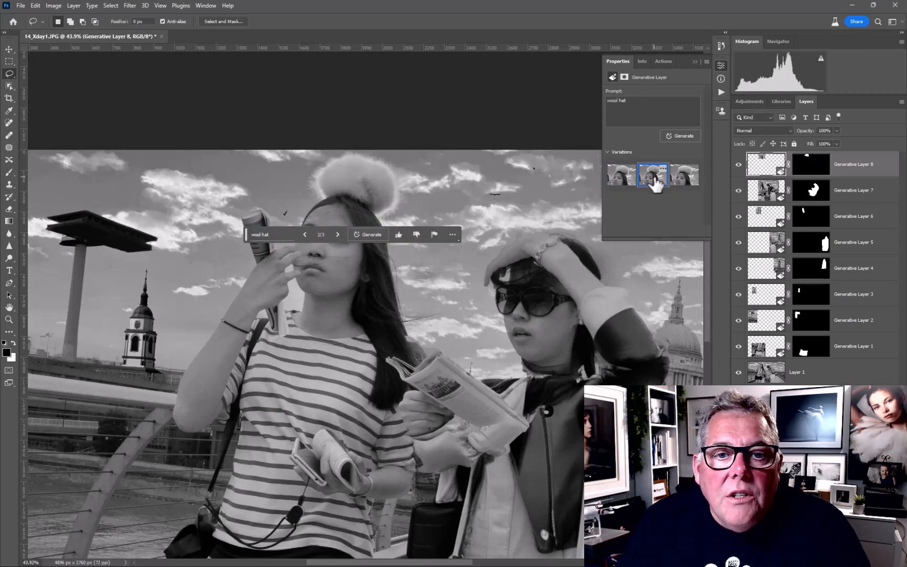
click(624, 178)
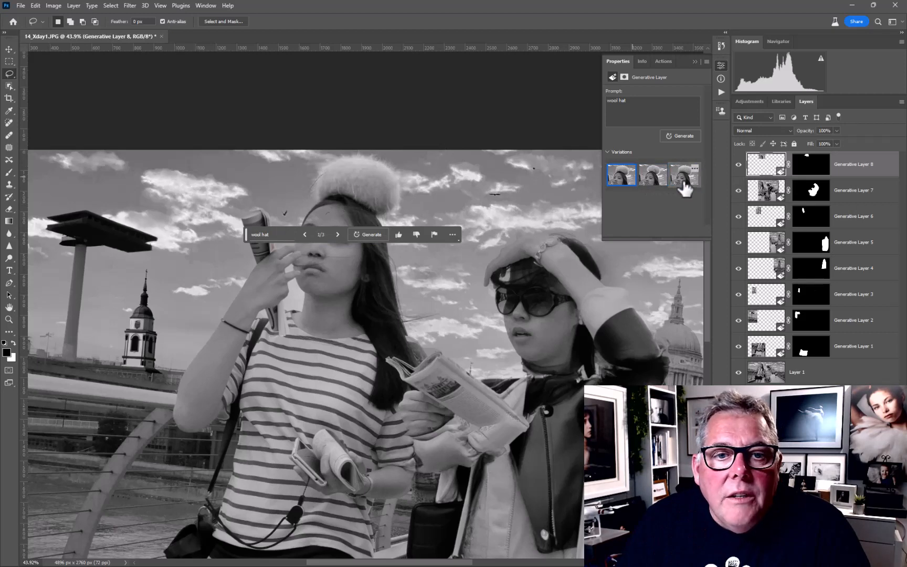
click(684, 182)
click(625, 181)
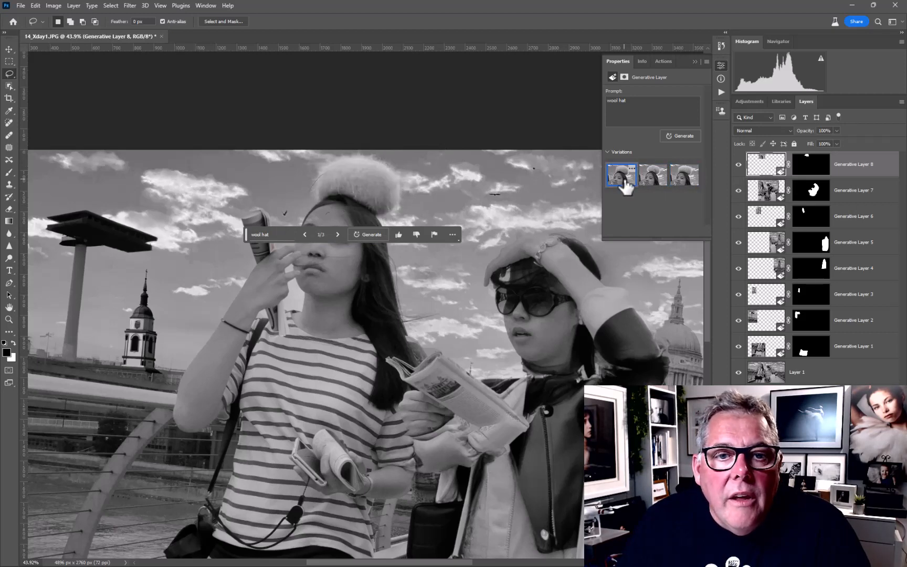
scroll(399, 233, down, 3)
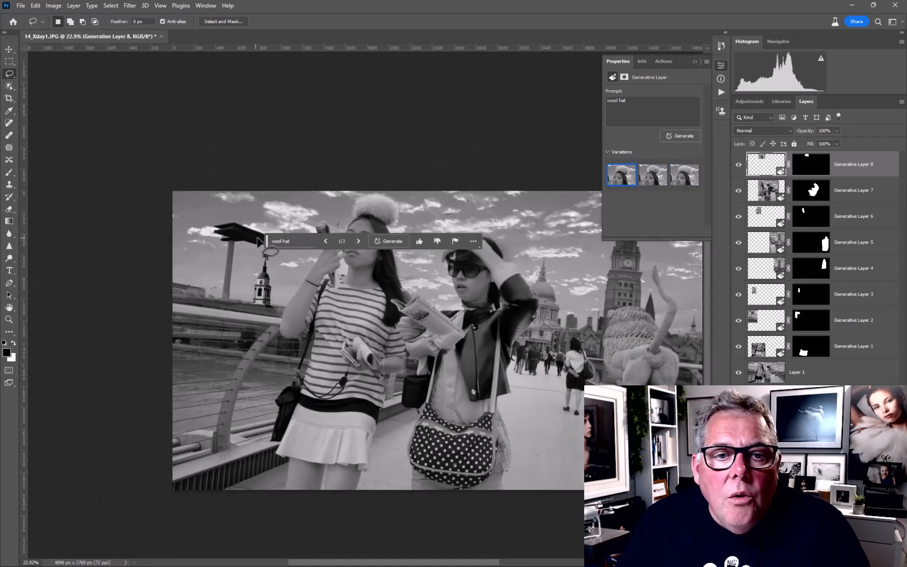
scroll(444, 286, up, 3)
scroll(444, 286, down, 2)
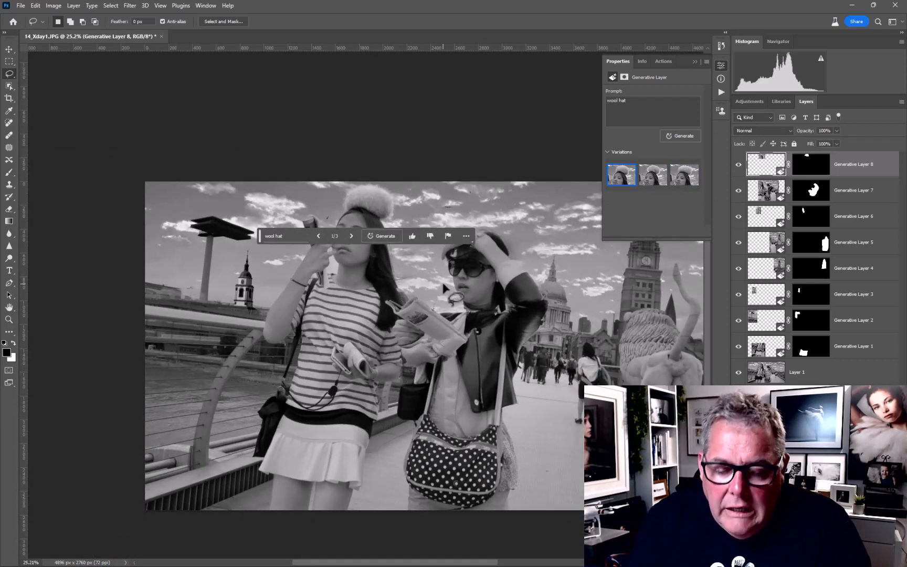
Stamp the visible layers into a new merged layer on top, and group all layers between it and the Background.
key(ctrl+alt+shift+e)
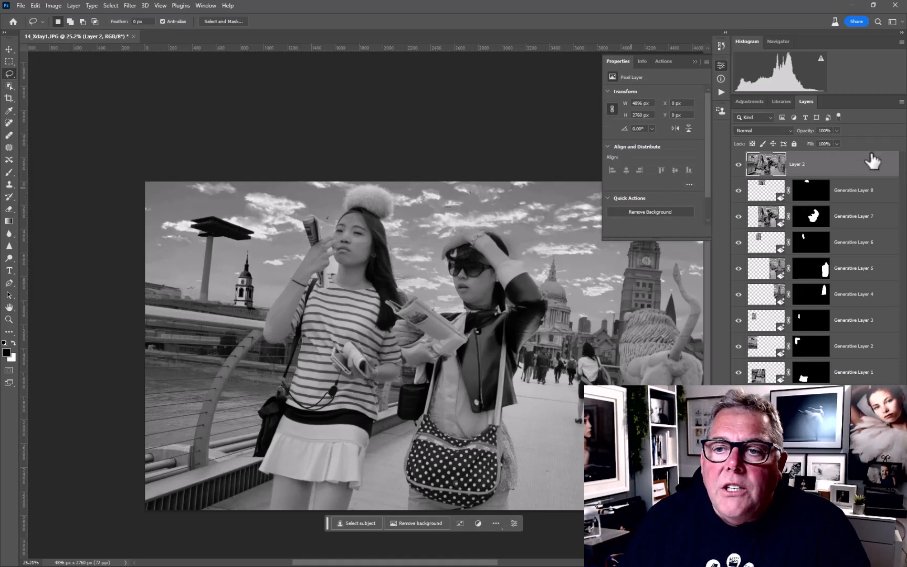
click(887, 192)
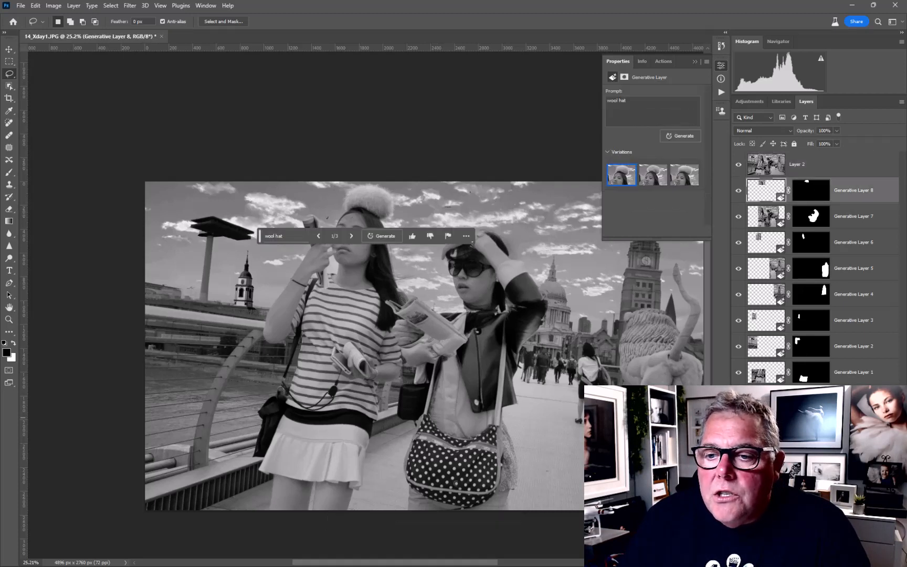
shift+click(871, 415)
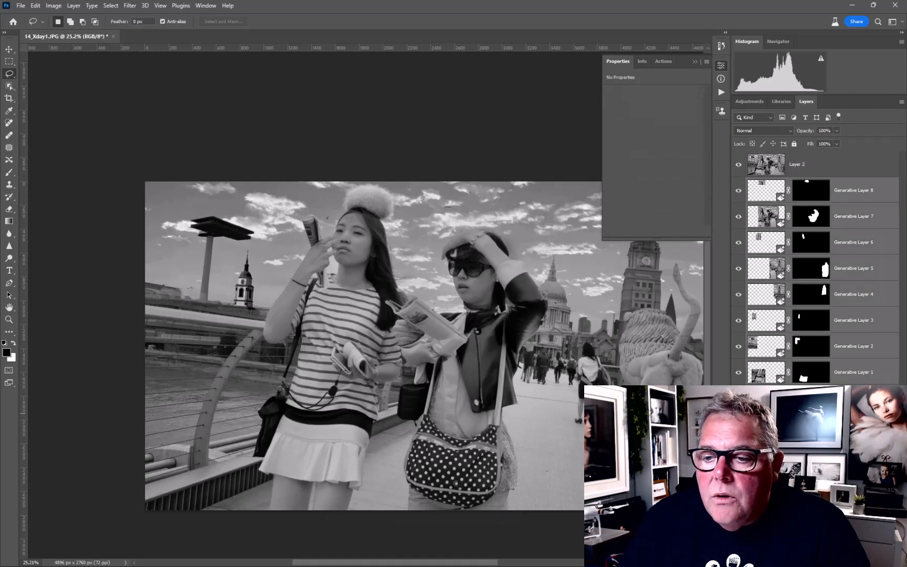
key(ctrl+g)
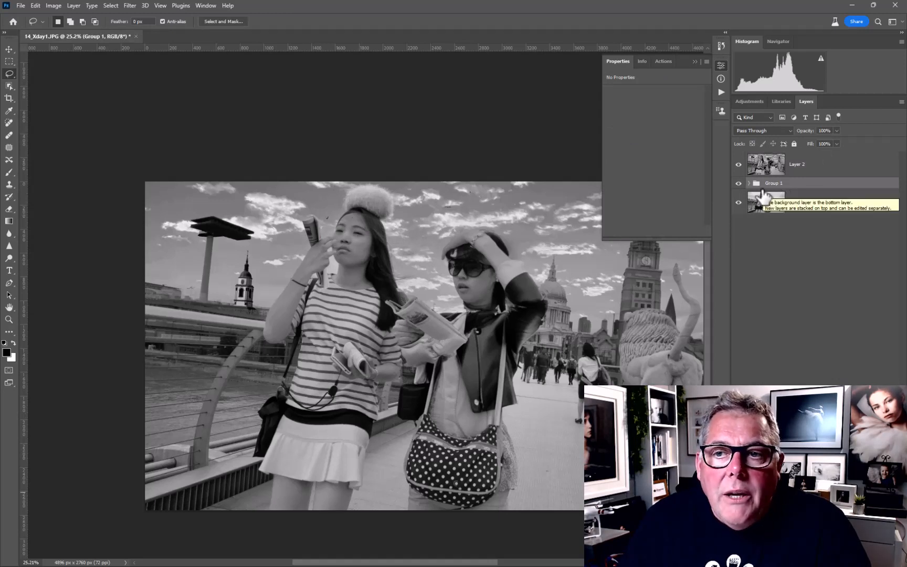
Duplicate the merged layer and apply the Colorize neural filter to the copy, with the output as a new masked layer.
click(764, 167)
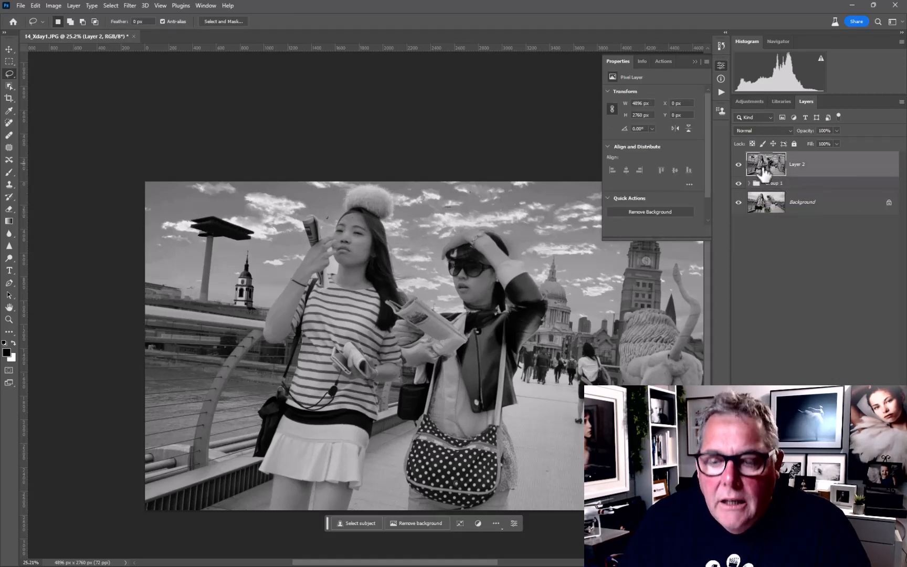
key(ctrl+j)
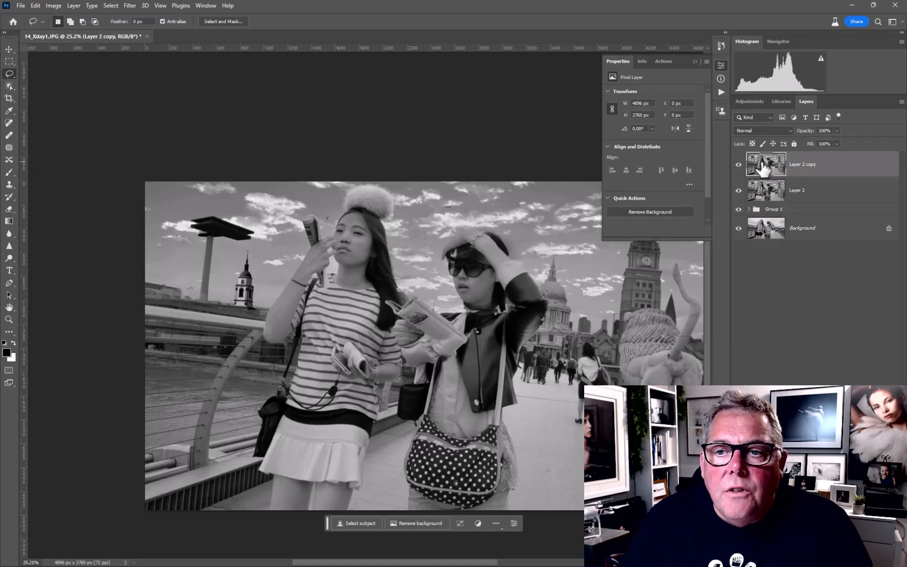
click(130, 7)
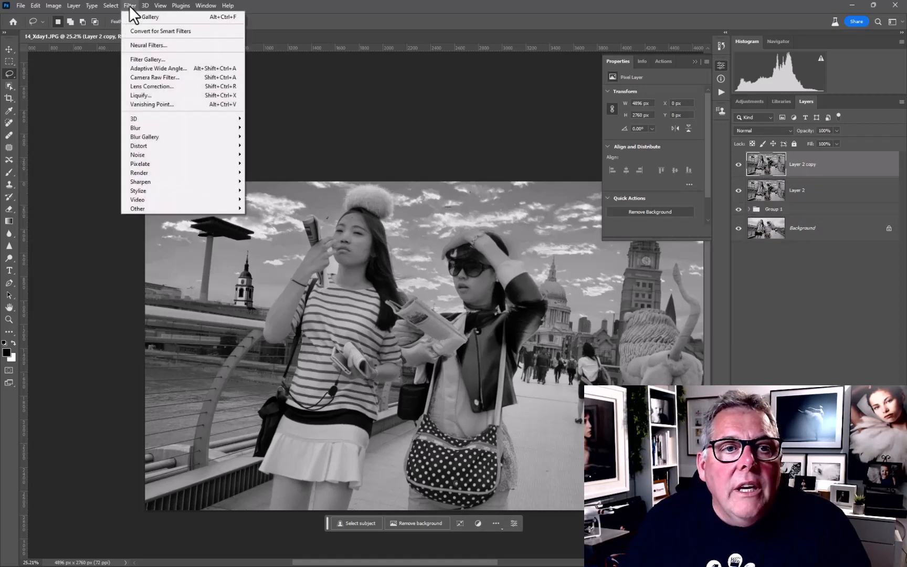
click(142, 45)
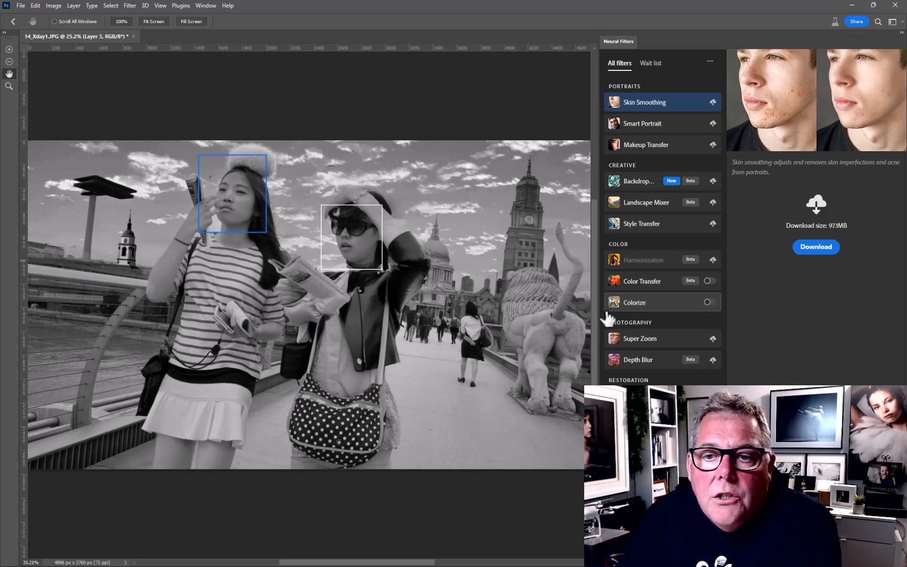
click(706, 303)
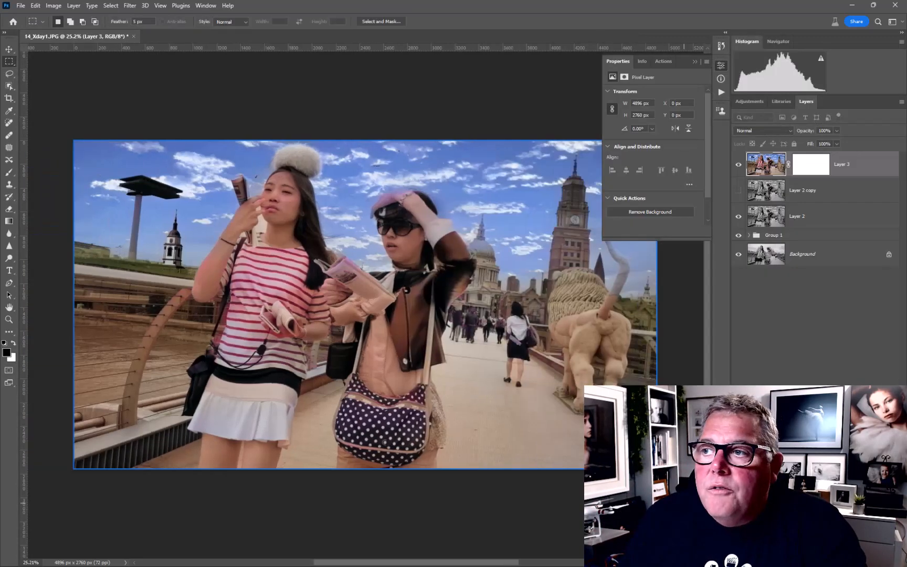
Toggle the colorized layer's visibility to compare it with the black-and-white version, and inspect the colours on both women up close.
key(l)
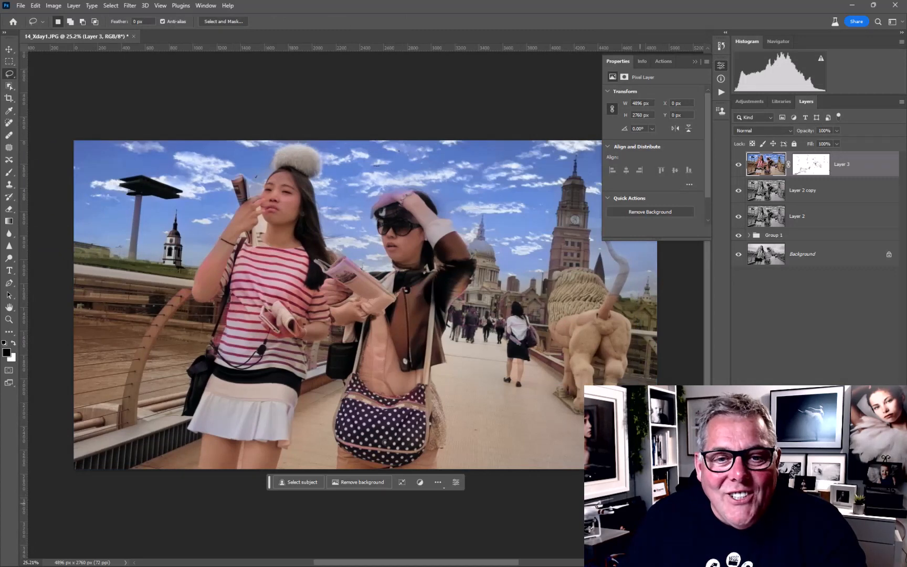
click(738, 165)
click(738, 165)
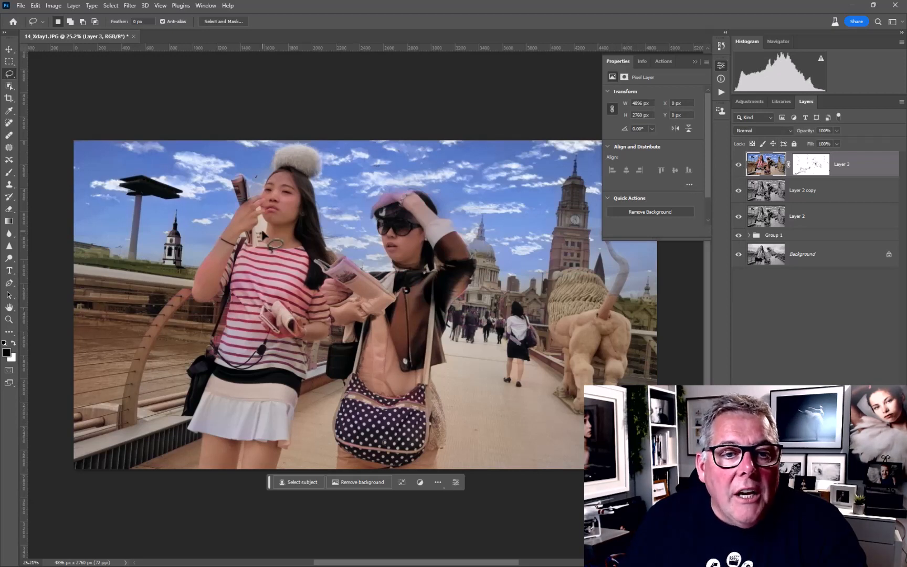
scroll(265, 236, up, 3)
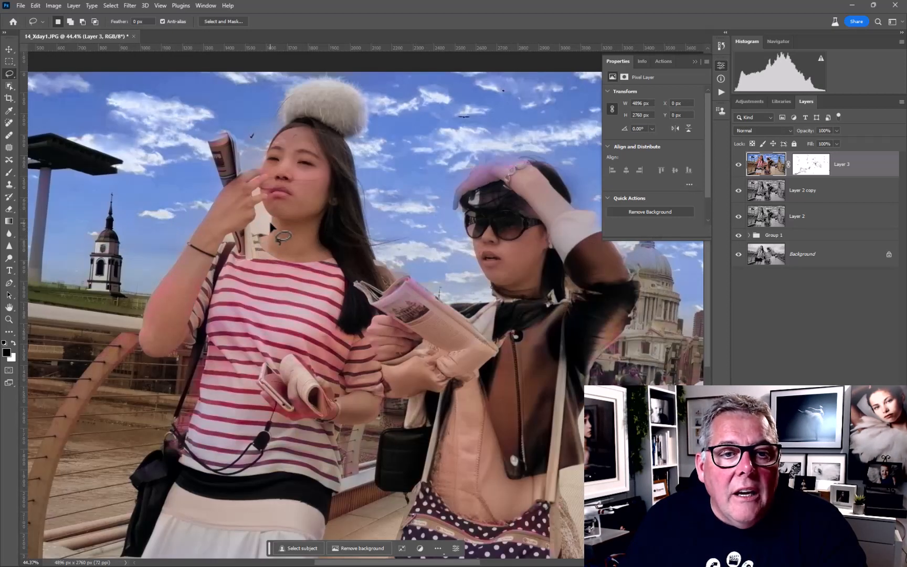
scroll(457, 263, down, 2)
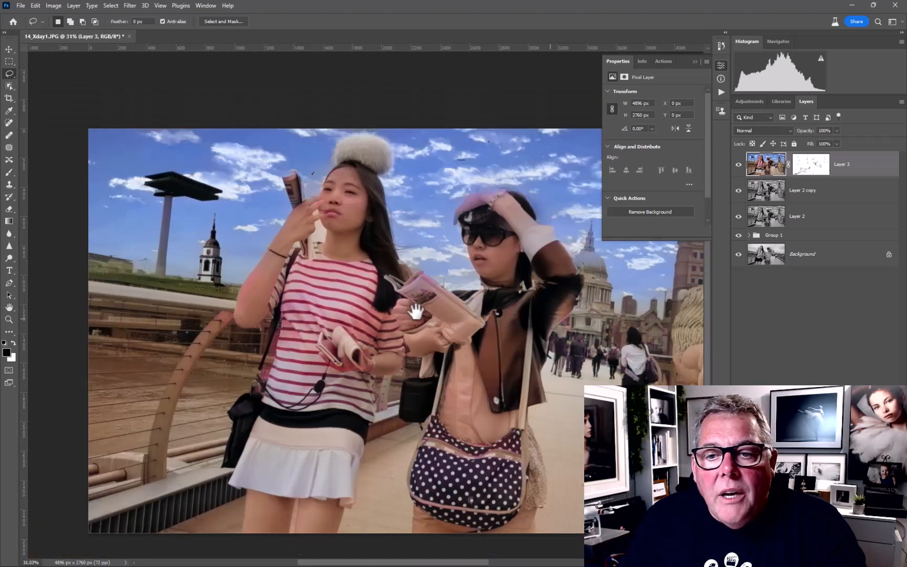
scroll(417, 311, down, 1)
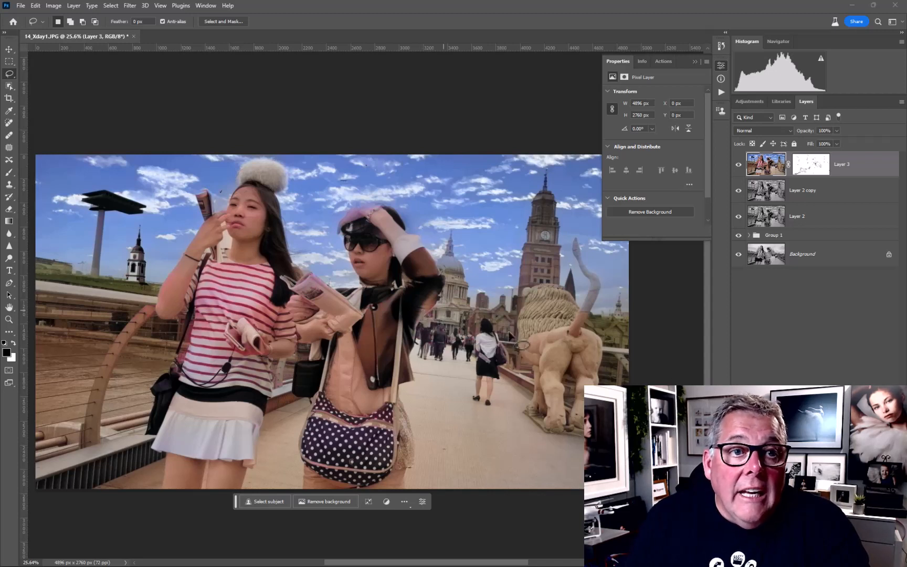
Leave 14_Xday1.JPG open, switch to Adobe Bridge, and open 12_Xday1.jpg from the Fuji camera images folder in Photoshop.
click(134, 37)
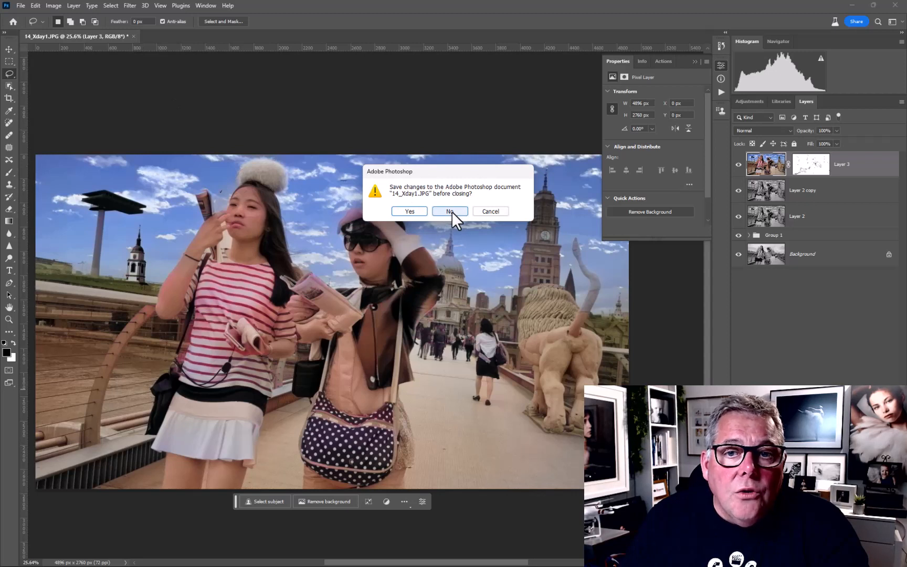
click(482, 210)
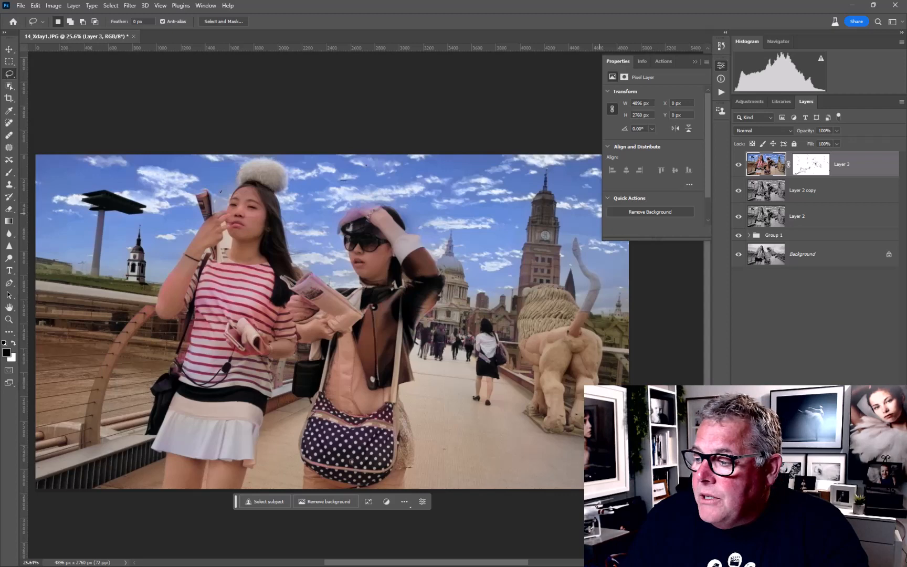
key(alt+Tab)
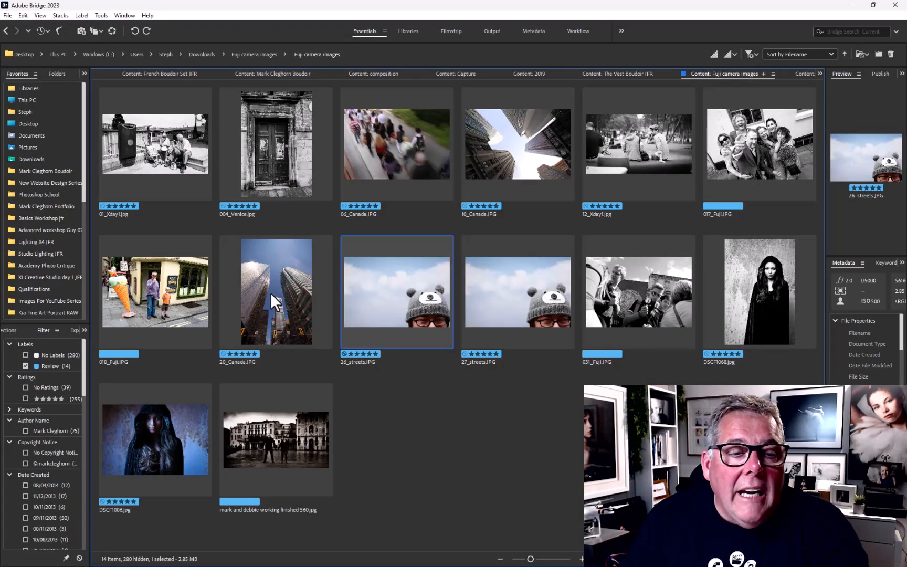
click(268, 178)
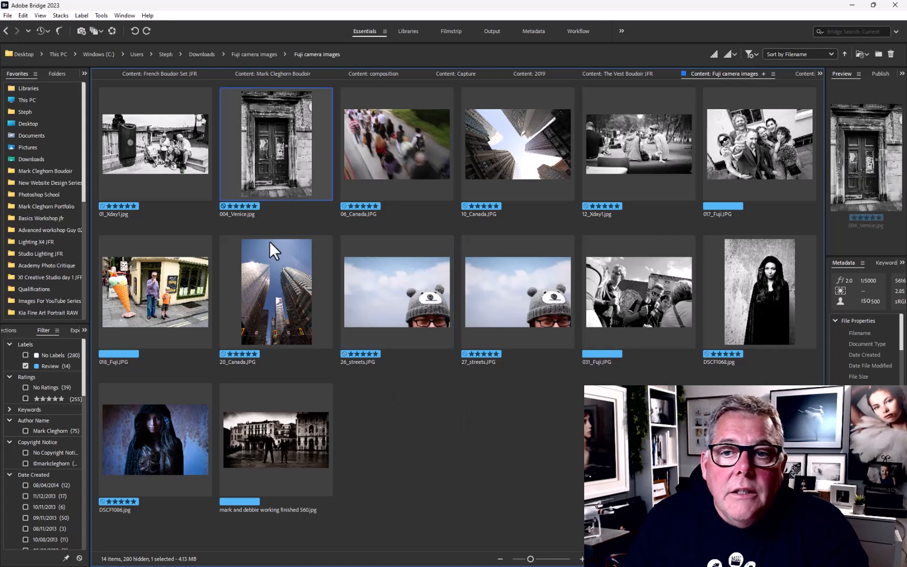
click(651, 155)
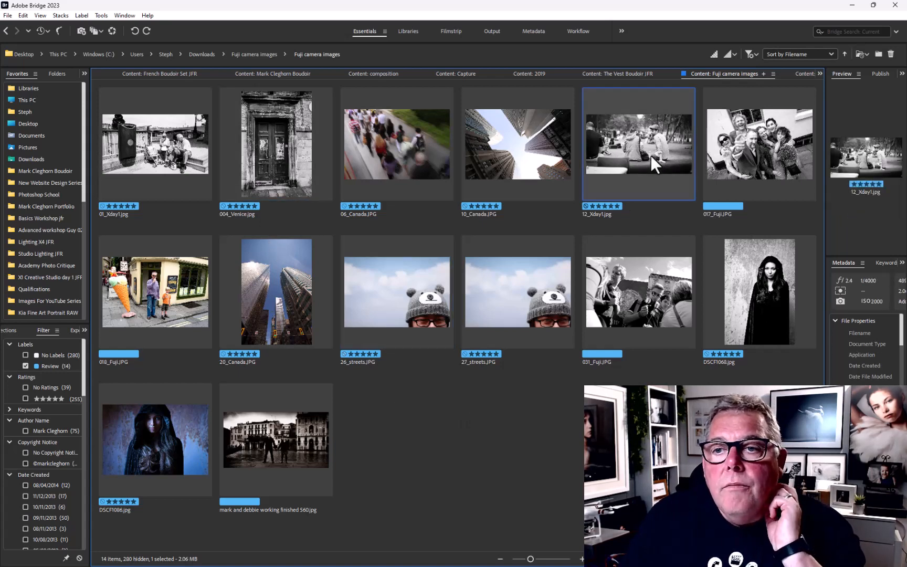
double_click(650, 155)
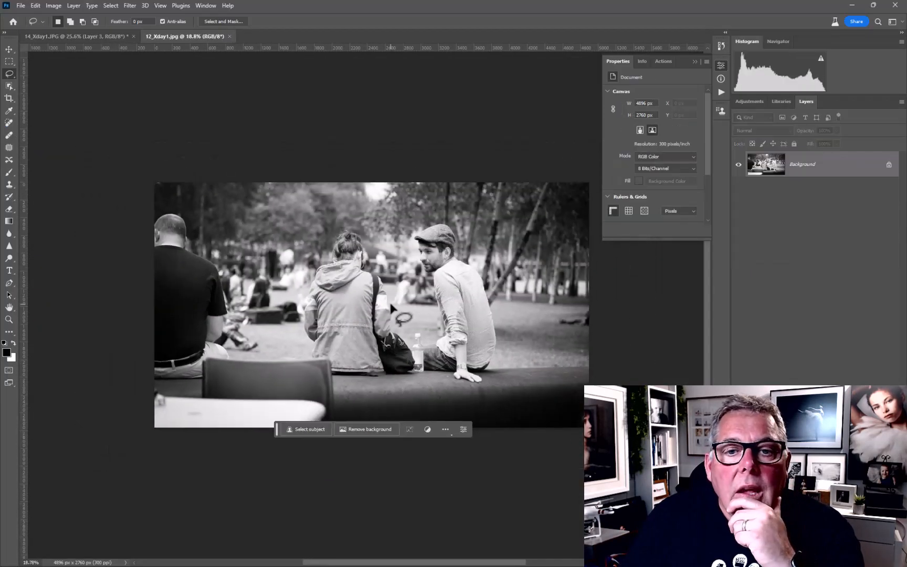
Check that the Contextual Task Bar is enabled, and close 14_Xday1.JPG without saving its changes.
scroll(390, 304, up, 2)
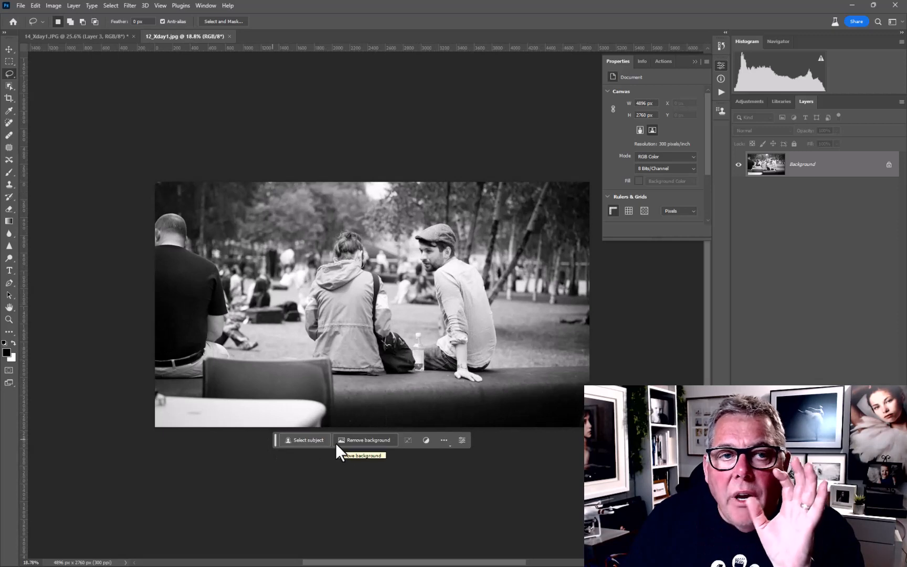
click(204, 5)
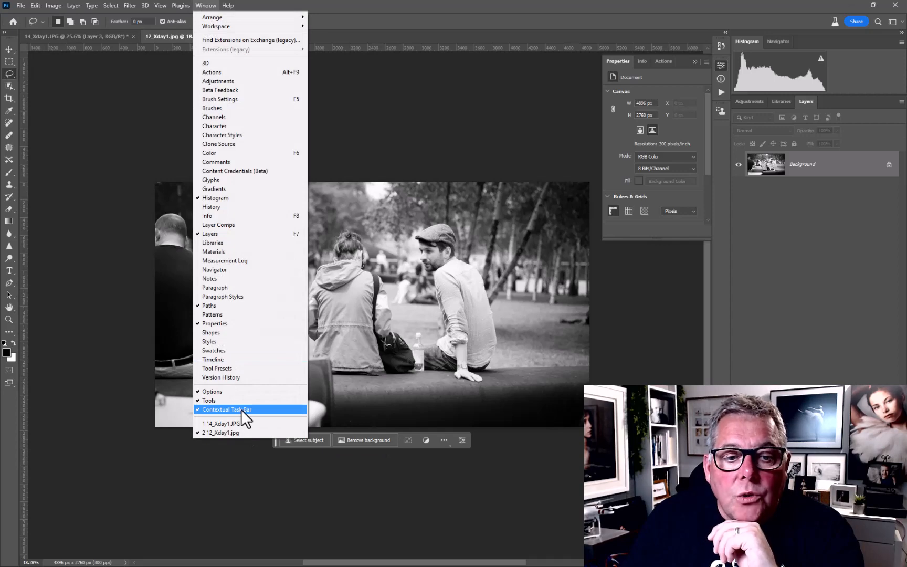
click(353, 134)
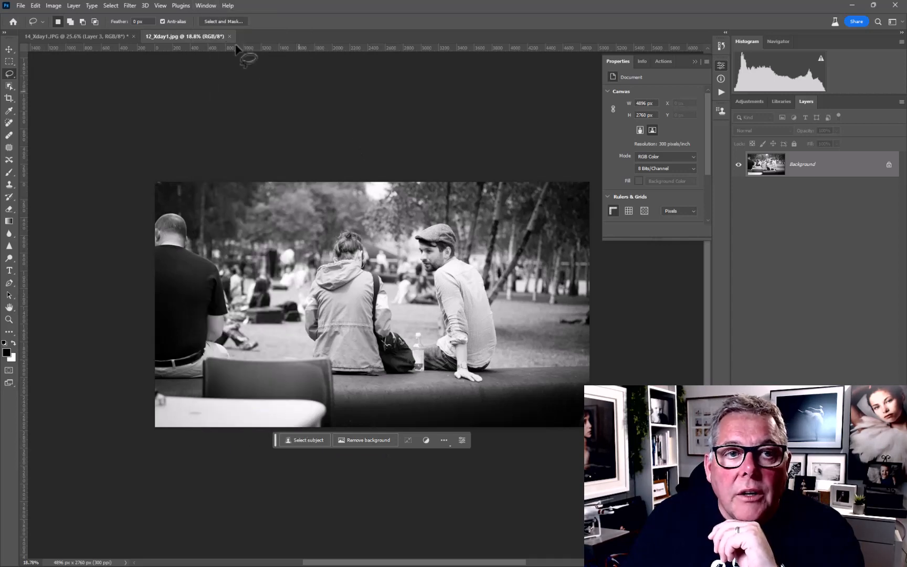
click(133, 36)
click(449, 211)
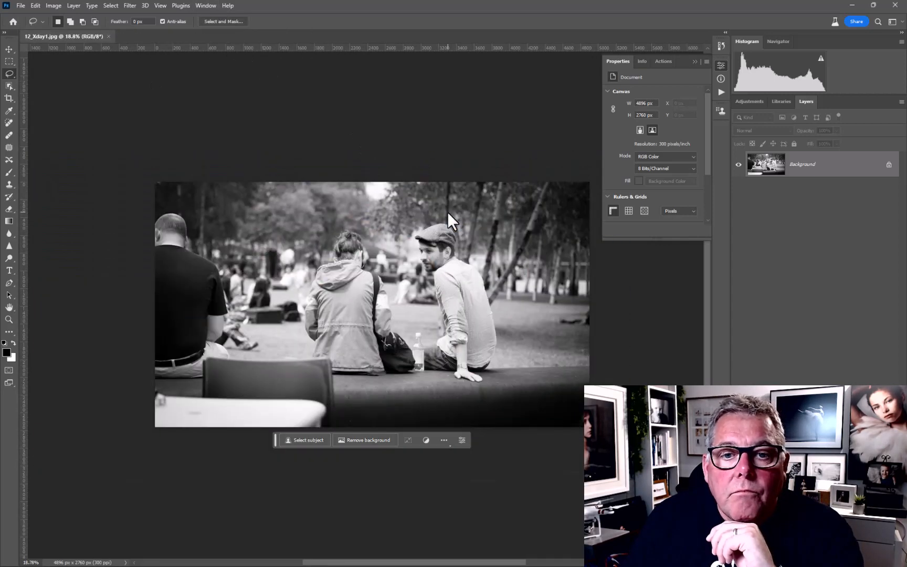
Extend the canvas beyond the photo's left edge with the Crop tool, to a total width of about 7089 px.
key(c)
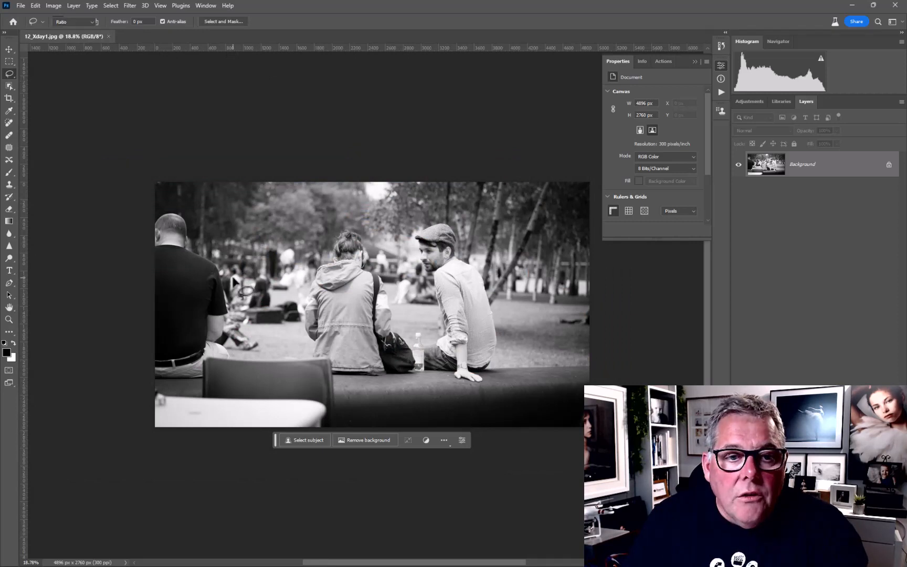
drag(155, 309, 56, 302)
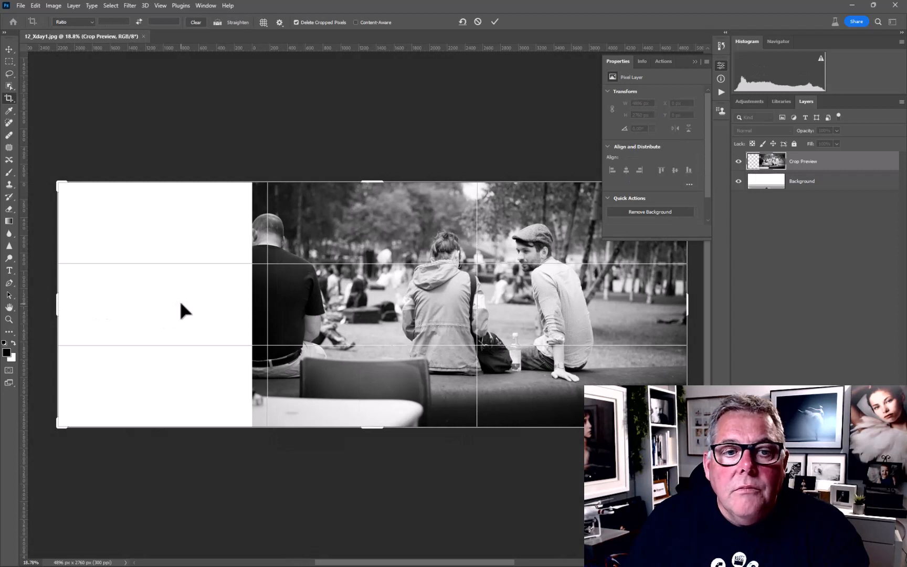
key(Return)
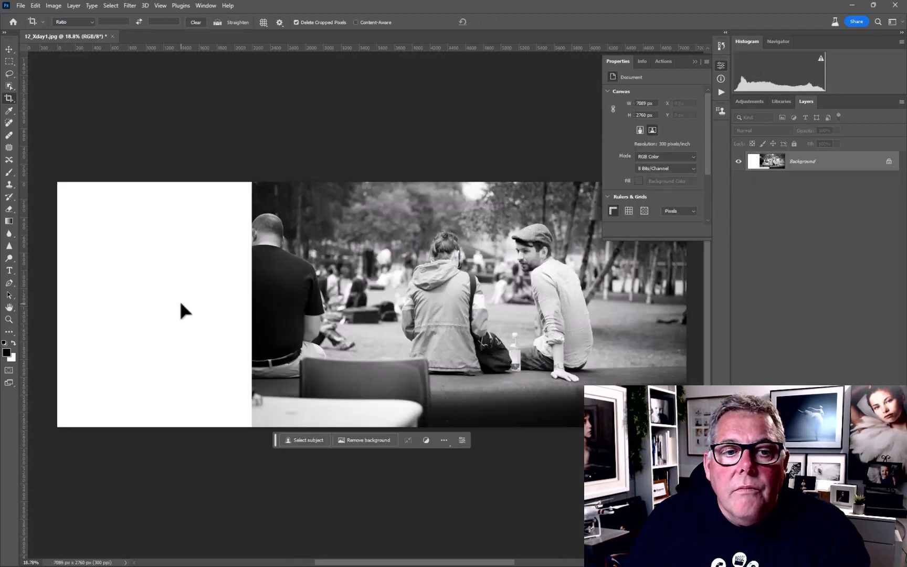
Select the blank white strip with a slight overlap onto the photo and fill it using Generative Fill with an empty prompt.
click(5, 62)
drag(58, 181, 255, 443)
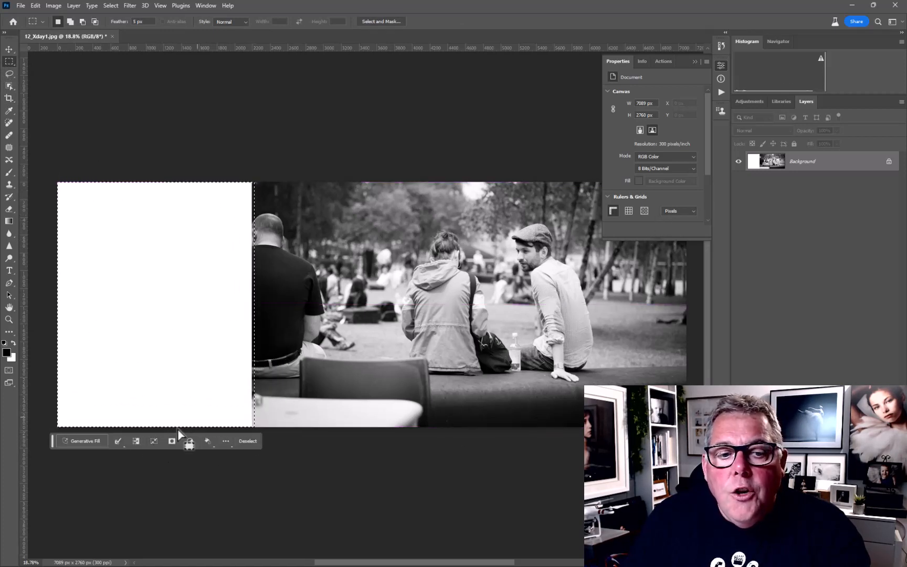
click(96, 441)
click(213, 442)
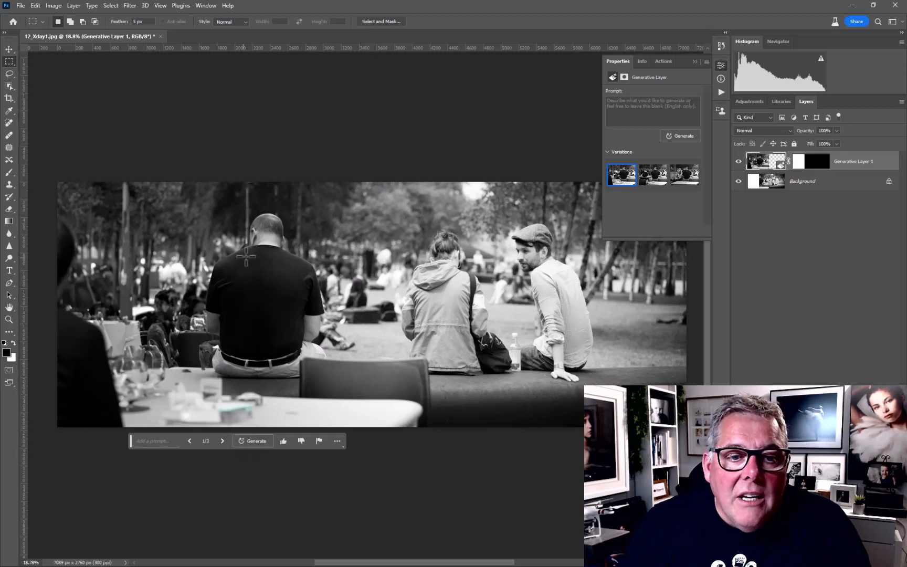
Compare the three generated extensions, keep the third one with the blonde woman, and examine her face up close.
scroll(245, 277, up, 4)
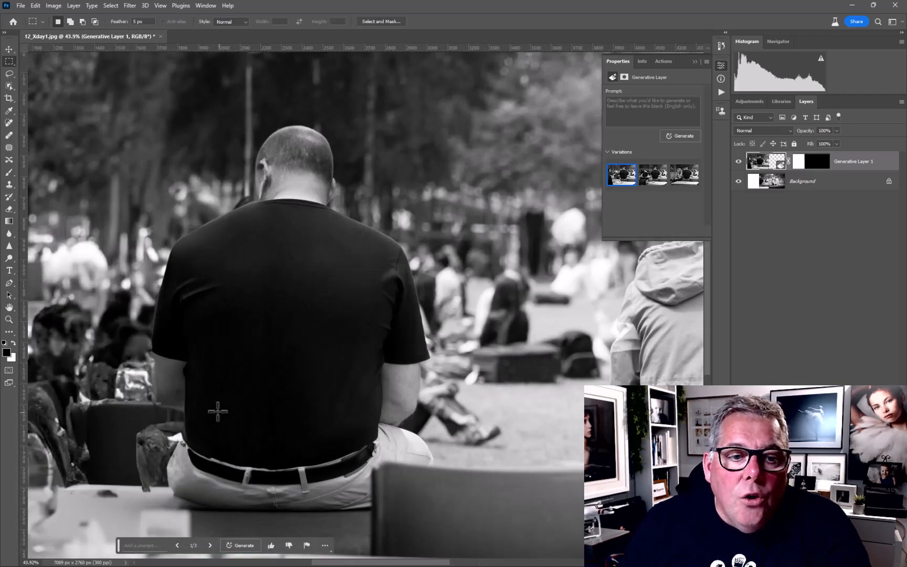
scroll(164, 356, down, 2)
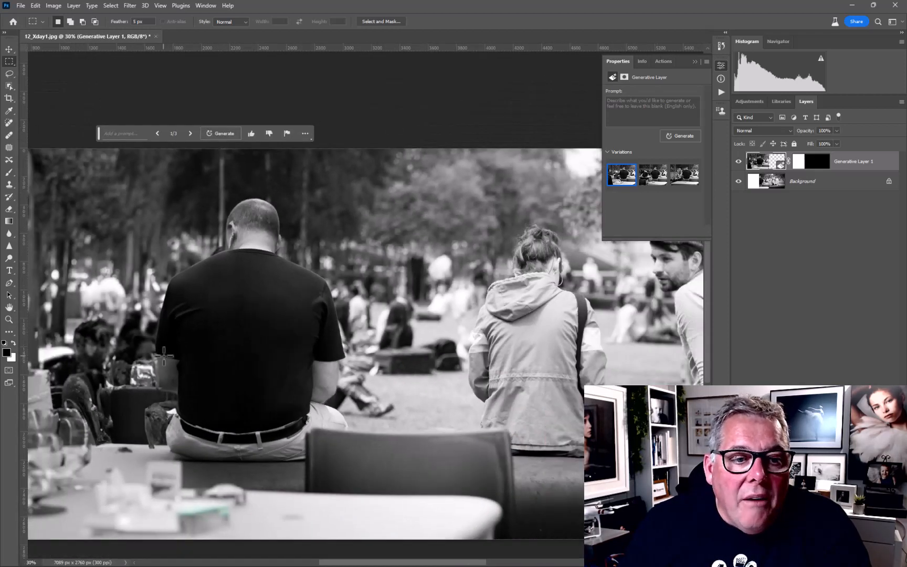
click(654, 176)
scroll(182, 314, down, 3)
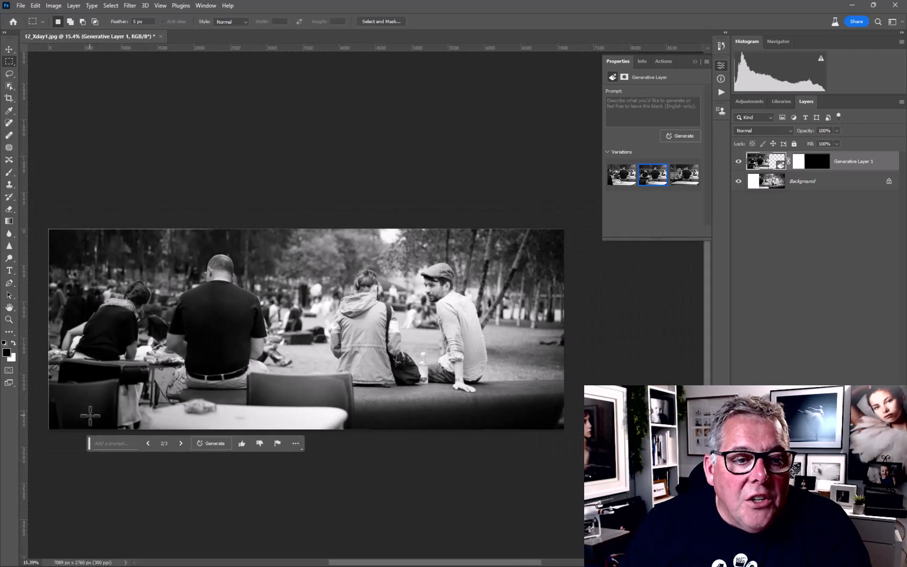
click(676, 180)
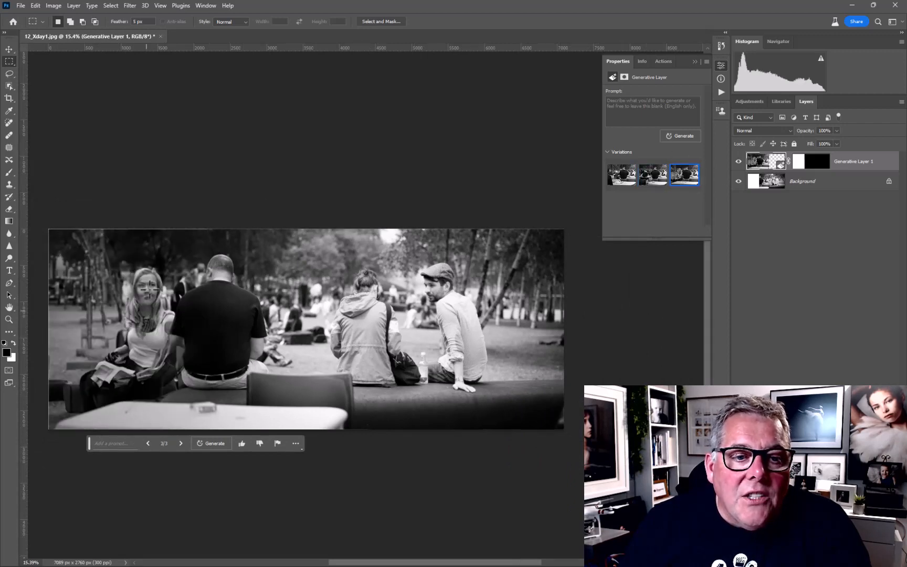
scroll(153, 286, up, 3)
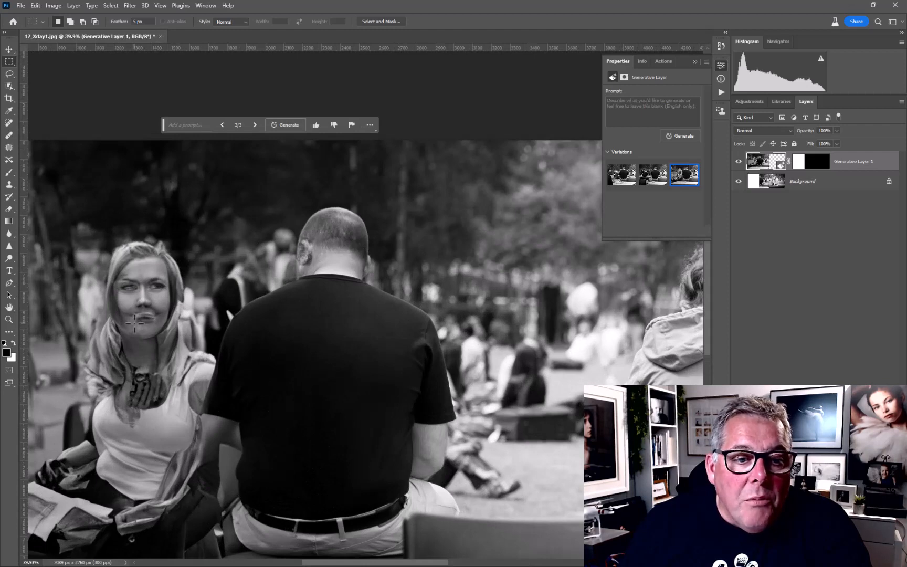
scroll(134, 322, up, 3)
drag(167, 296, 232, 257)
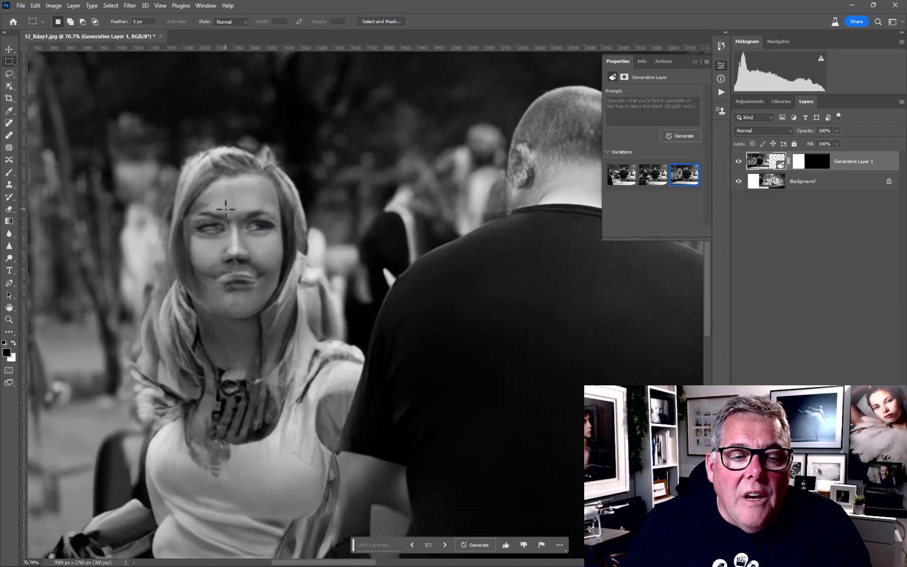
Lasso the blonde woman's face and replace it using Generative Fill with the prompt "female face".
click(9, 73)
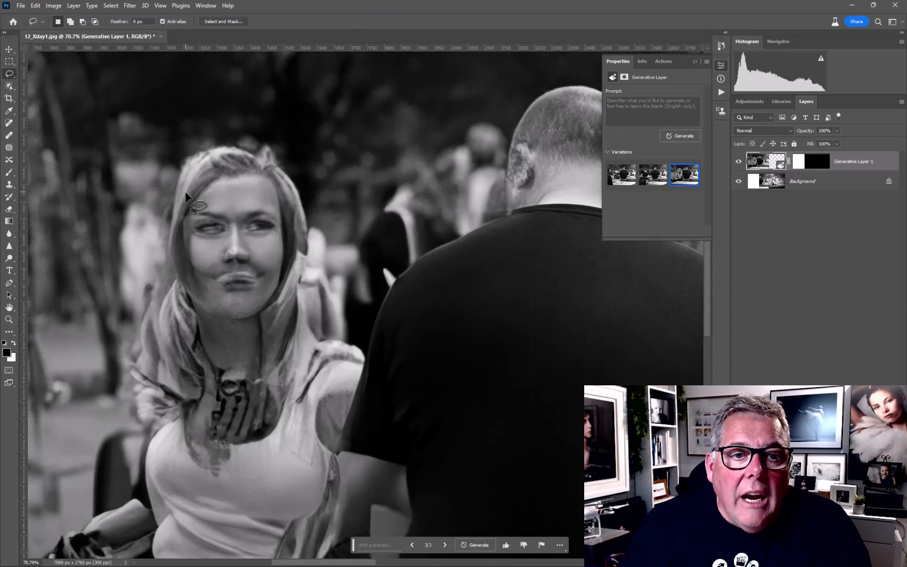
mouse_move(189, 218)
mouse_down()
mouse_move(227, 198)
mouse_move(278, 214)
mouse_move(278, 277)
mouse_move(258, 311)
mouse_move(201, 309)
mouse_move(185, 288)
mouse_move(189, 220)
mouse_up()
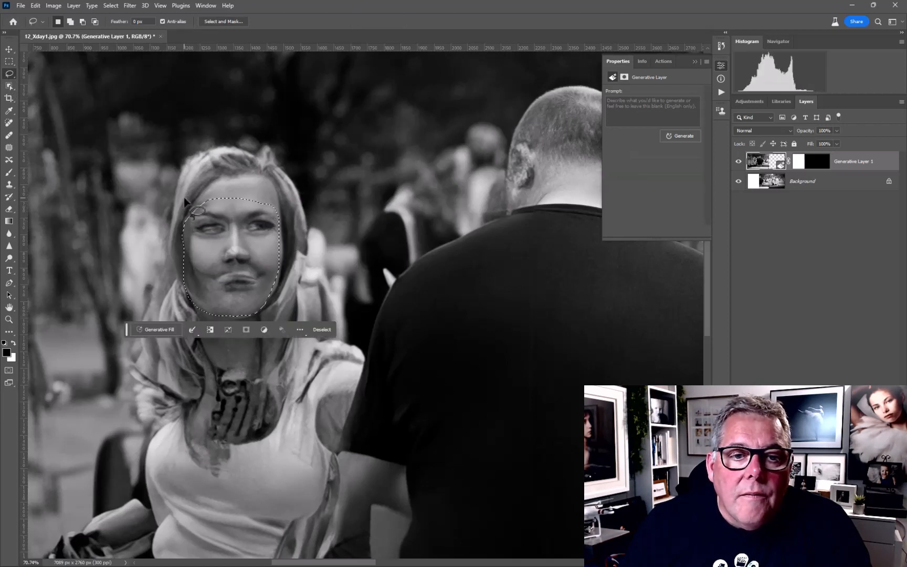
click(167, 327)
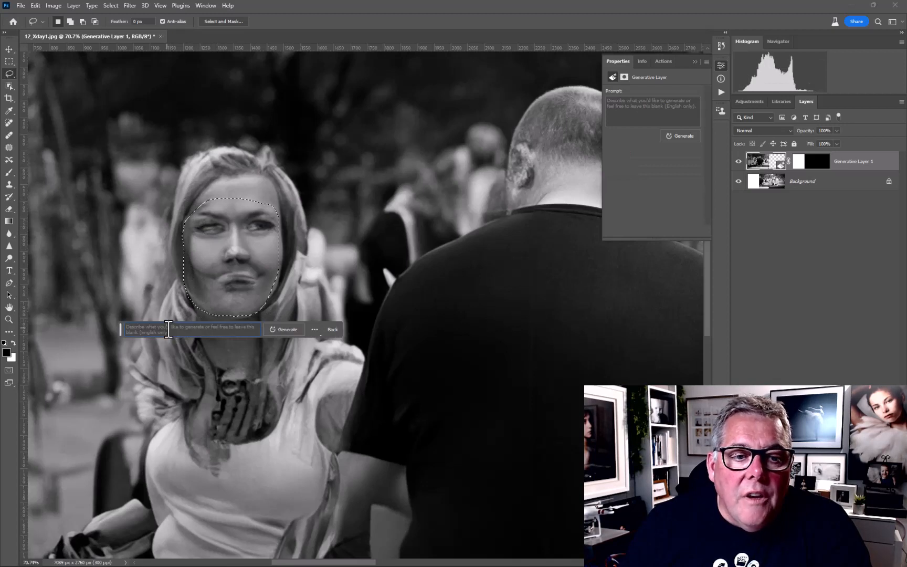
text(fem)
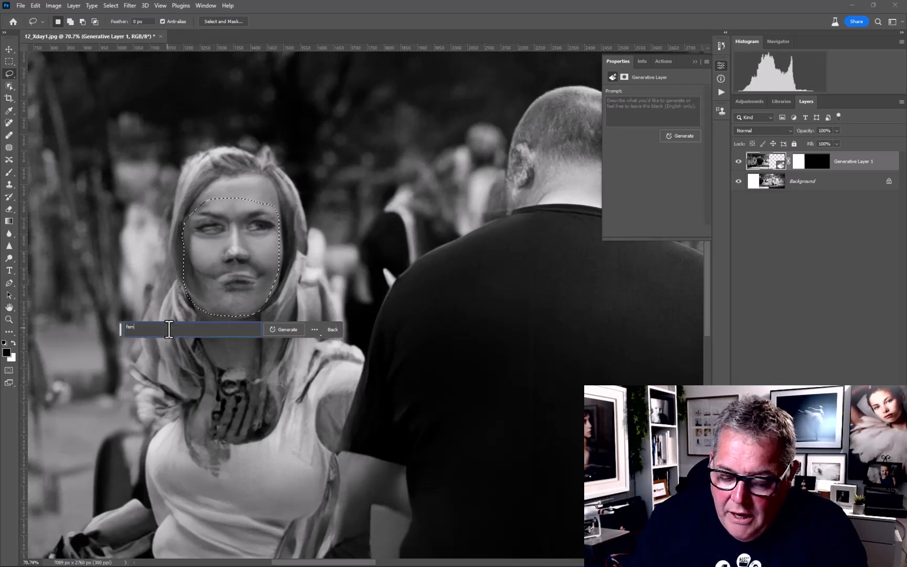
text(ale face)
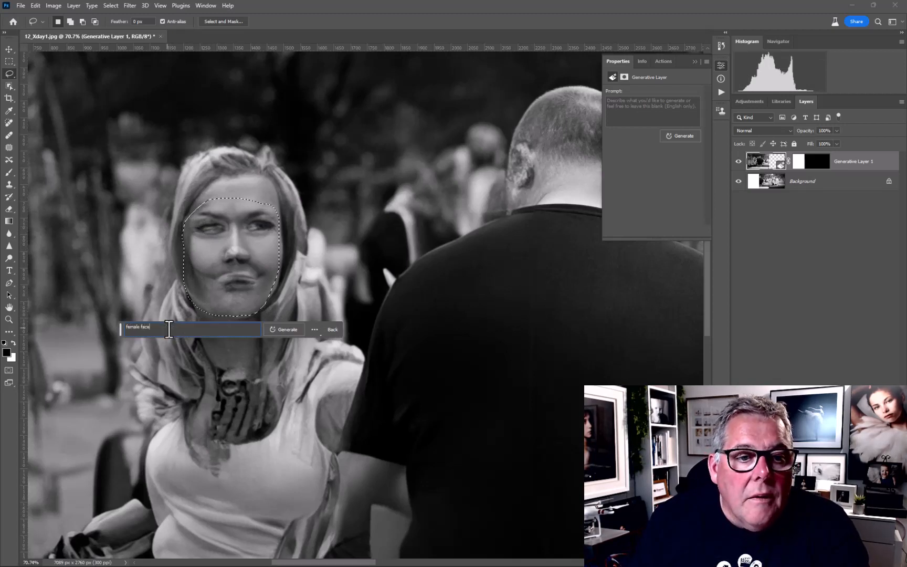
click(284, 330)
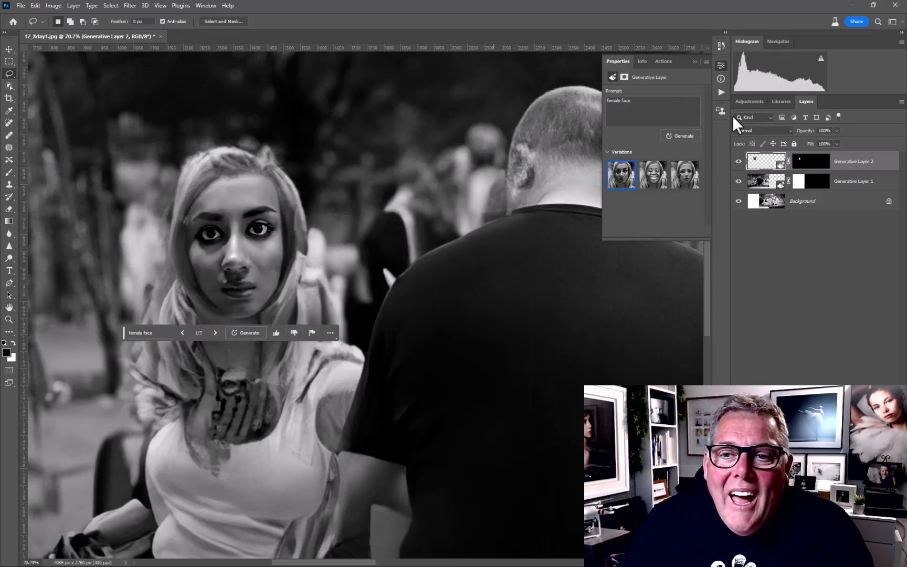
Compare the generated face variations on the blonde woman and return to the first one.
click(694, 165)
click(687, 178)
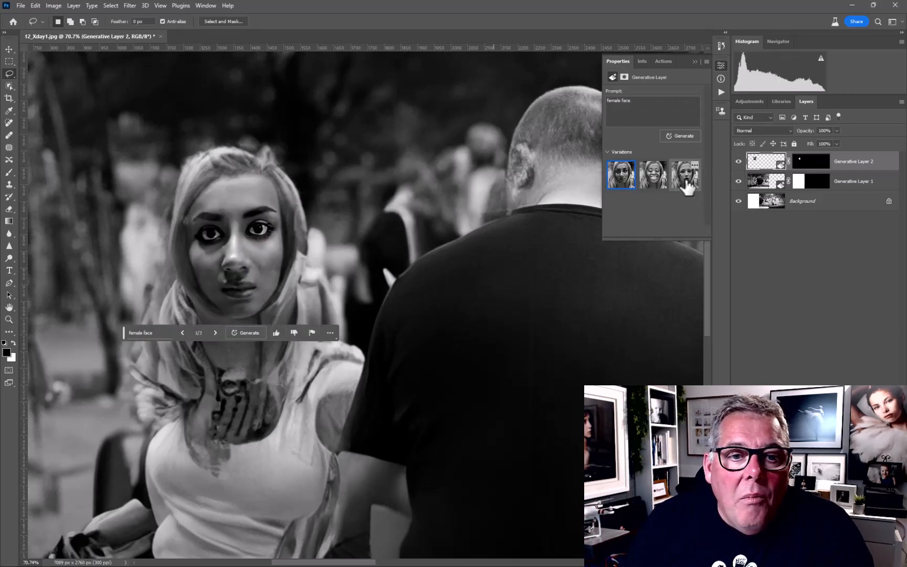
click(687, 181)
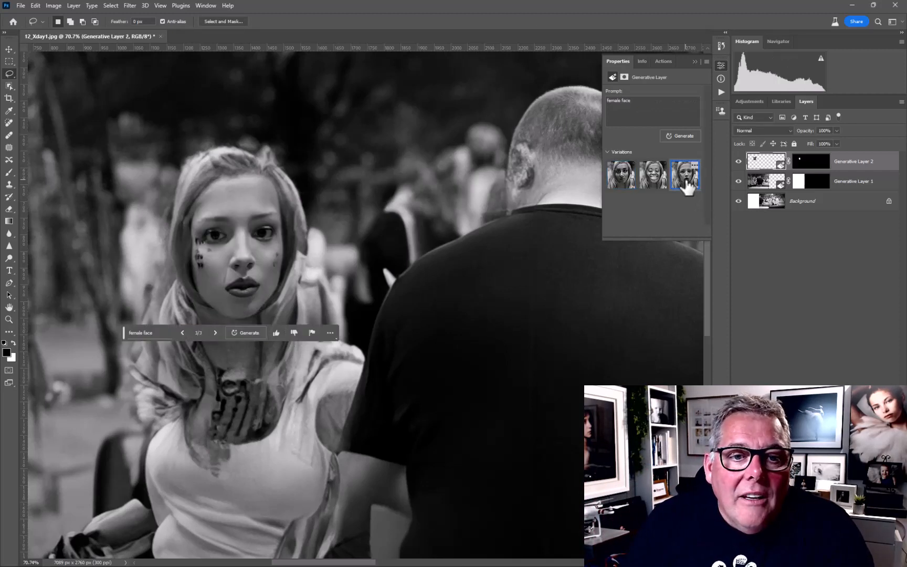
click(650, 181)
click(634, 191)
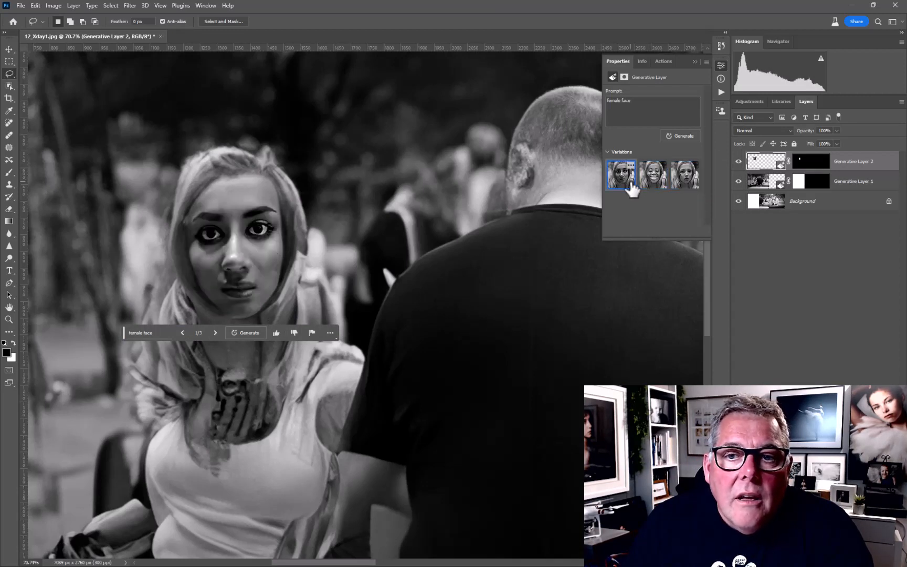
Generate three more variations of the "female face" fill, compare them, and keep the second one.
click(681, 139)
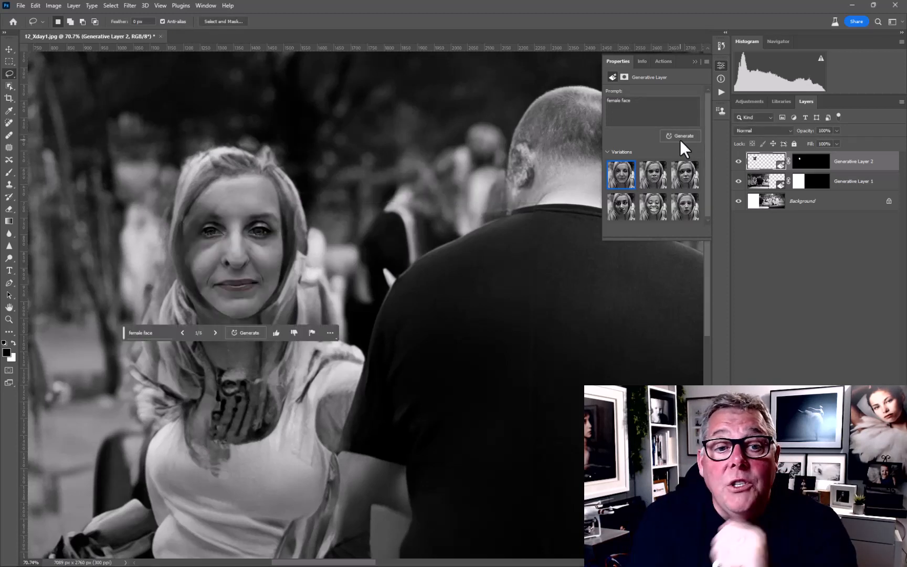
click(655, 183)
click(683, 181)
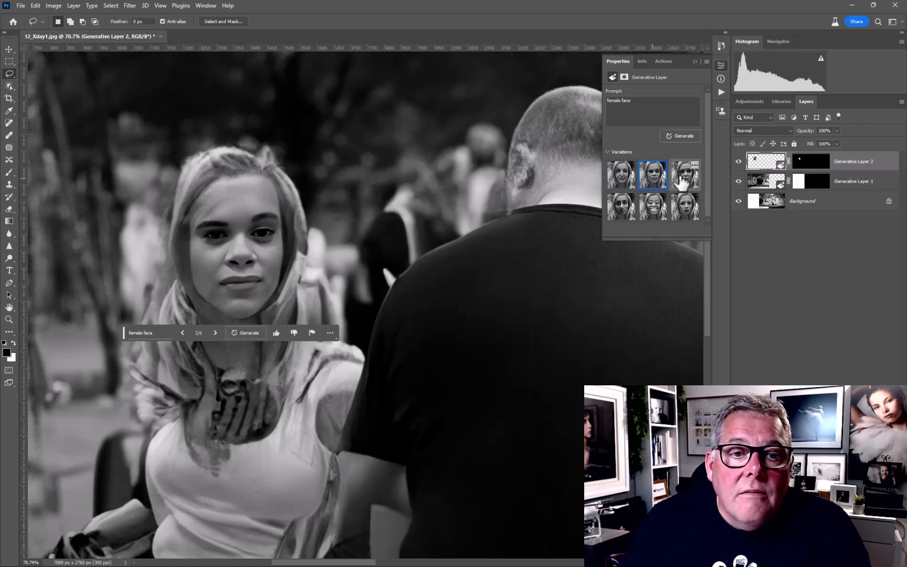
click(652, 175)
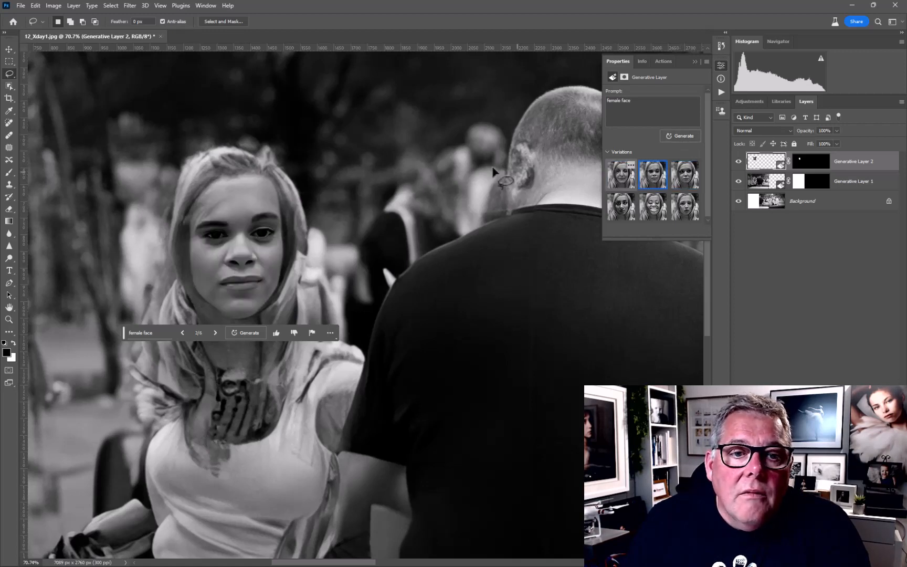
Try to scale the generated face down slightly and reposition it on the blonde woman's head using Free Transform.
scroll(490, 170, down, 4)
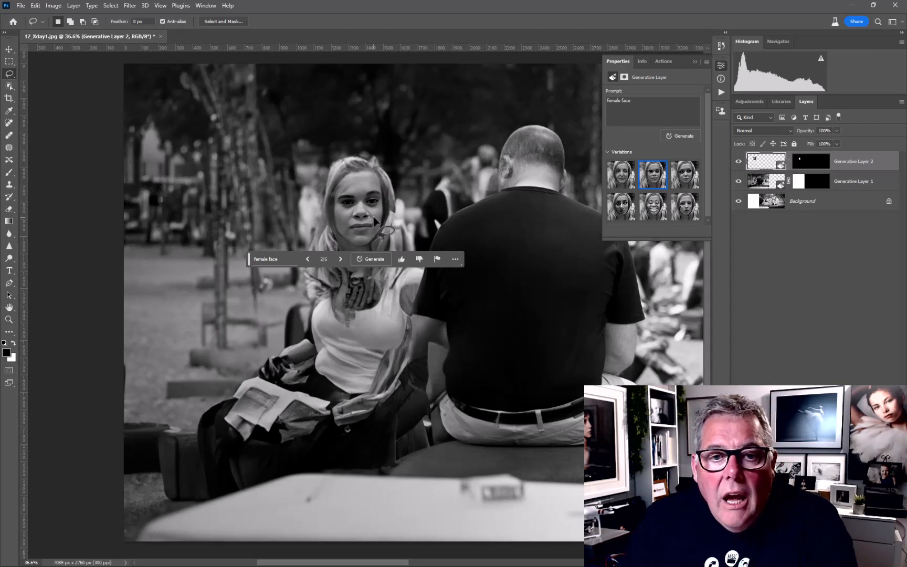
key(ctrl+t)
drag(409, 268, 390, 252)
mouse_move(371, 207)
mouse_down()
mouse_move(351, 210)
mouse_move(373, 208)
mouse_up()
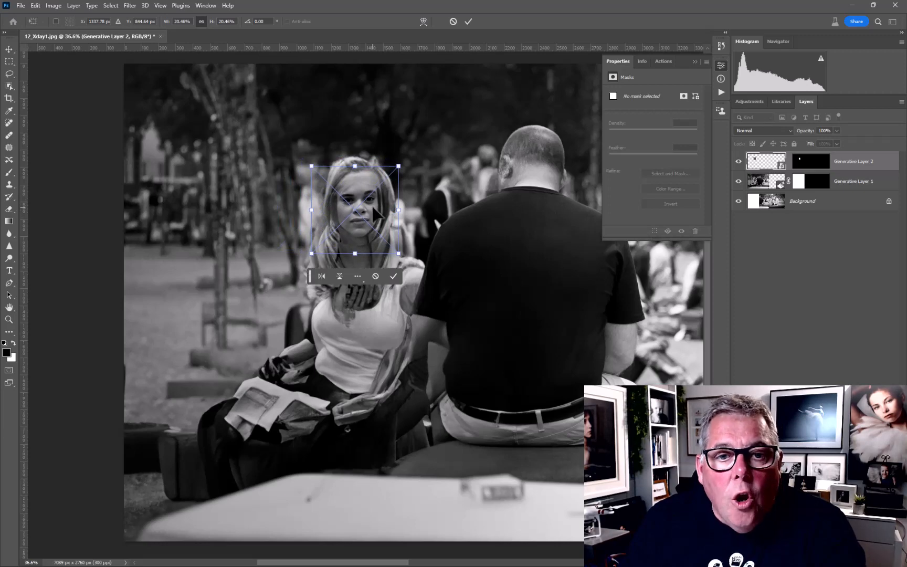
scroll(372, 208, up, 5)
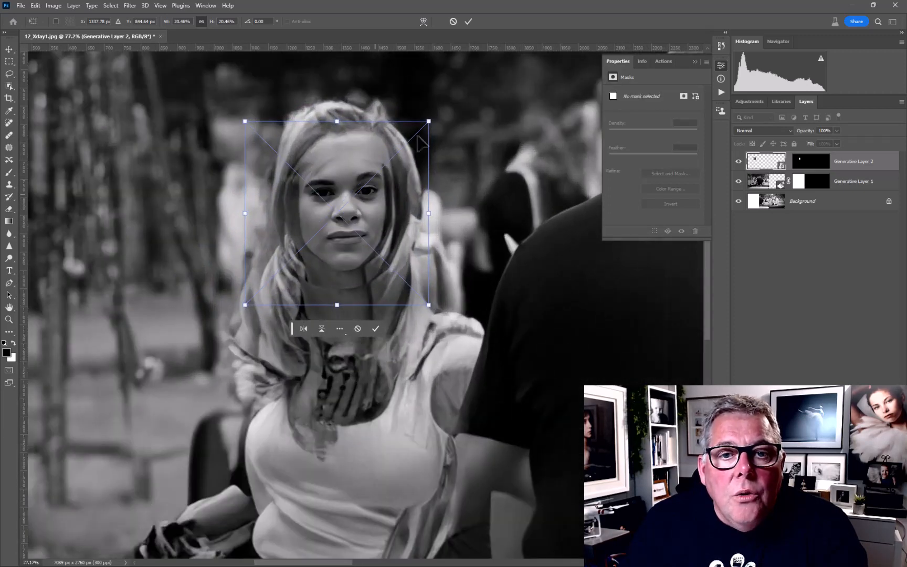
mouse_move(429, 121)
mouse_down()
mouse_move(445, 103)
mouse_move(419, 126)
mouse_up()
key(Return)
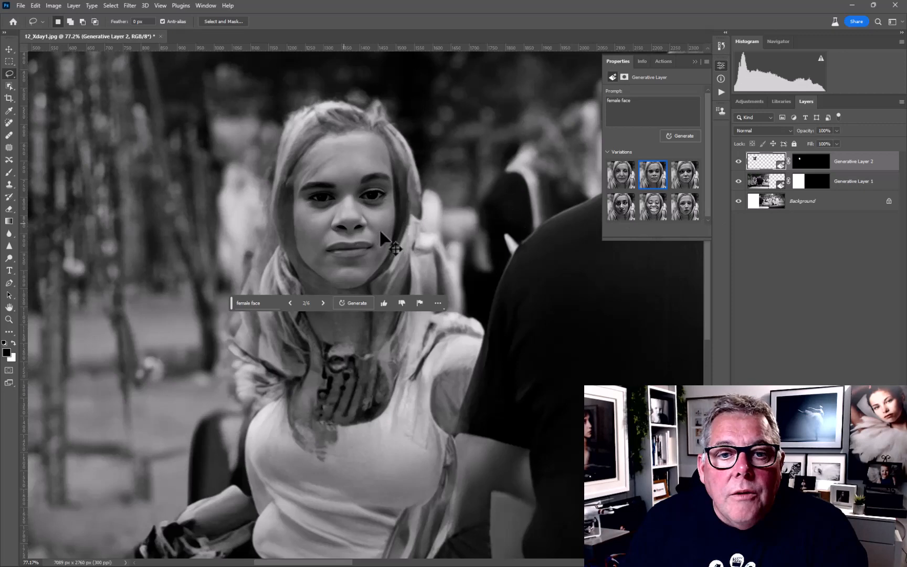
Try to scale the generated face layer to 98.07% and nudge it into place on the woman's head.
key(ctrl+t)
scroll(377, 299, down, 6)
key(Escape)
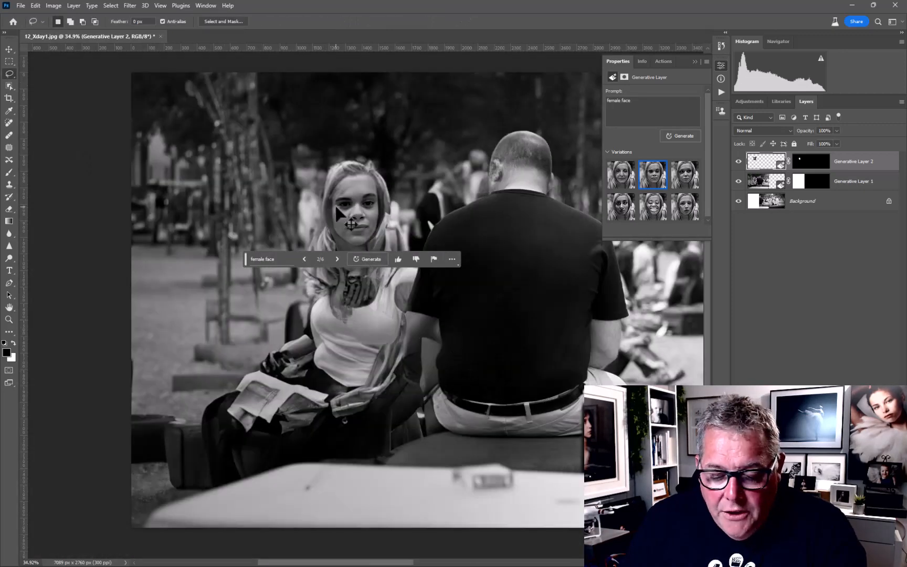
key(ctrl+t)
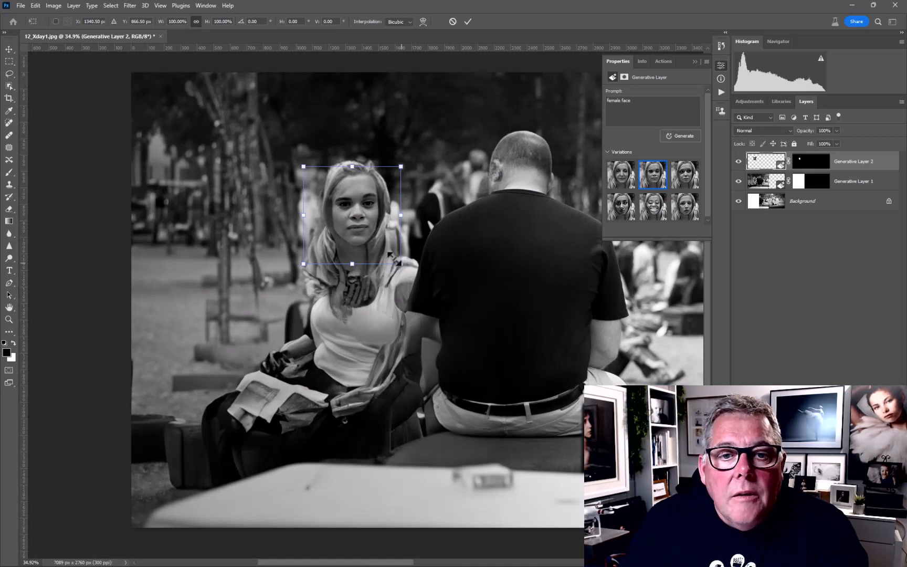
mouse_move(390, 254)
mouse_down()
mouse_move(395, 242)
mouse_move(403, 248)
mouse_move(388, 238)
mouse_move(402, 259)
mouse_up()
drag(363, 221, 364, 220)
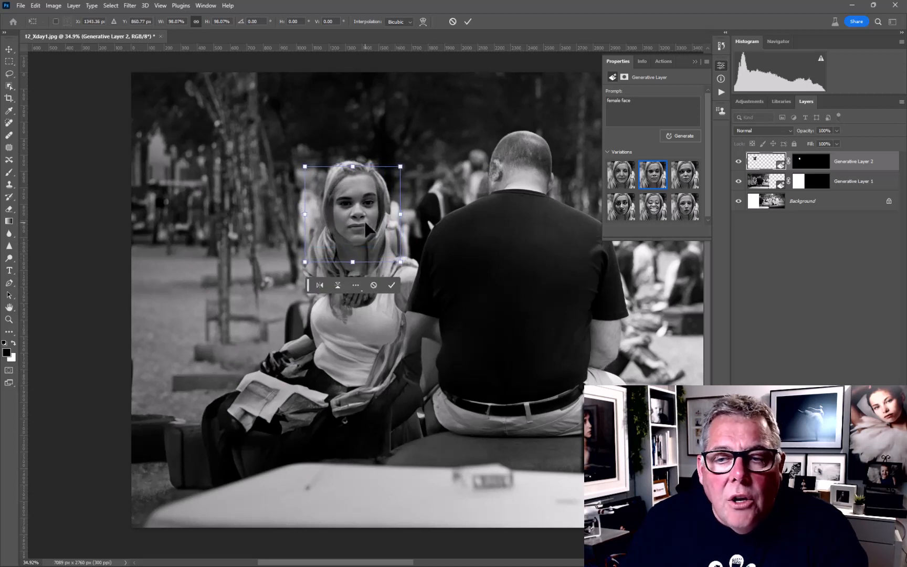
key(Return)
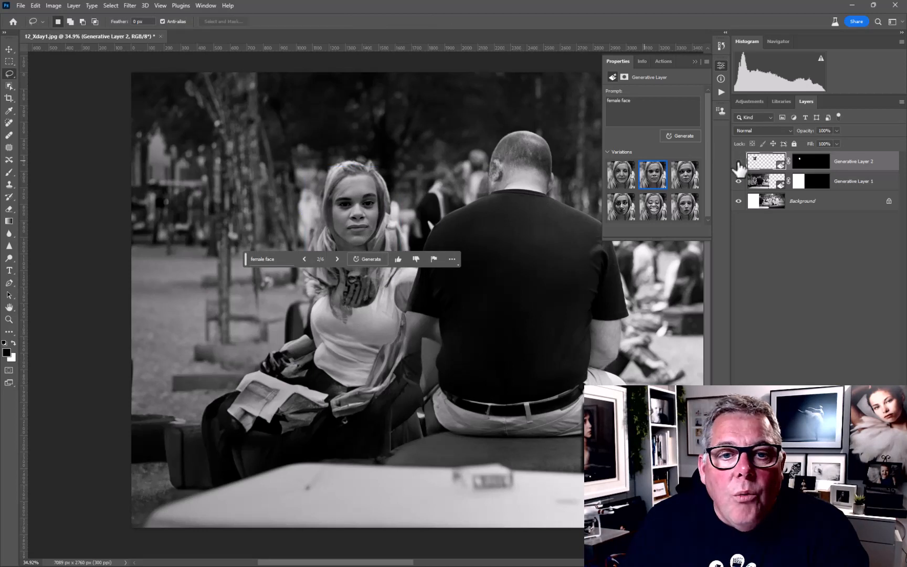
Hide Generative Layer 2, lasso the blonde woman's whole head and hair, and replace it using Generative Fill with the prompt "woman".
click(739, 161)
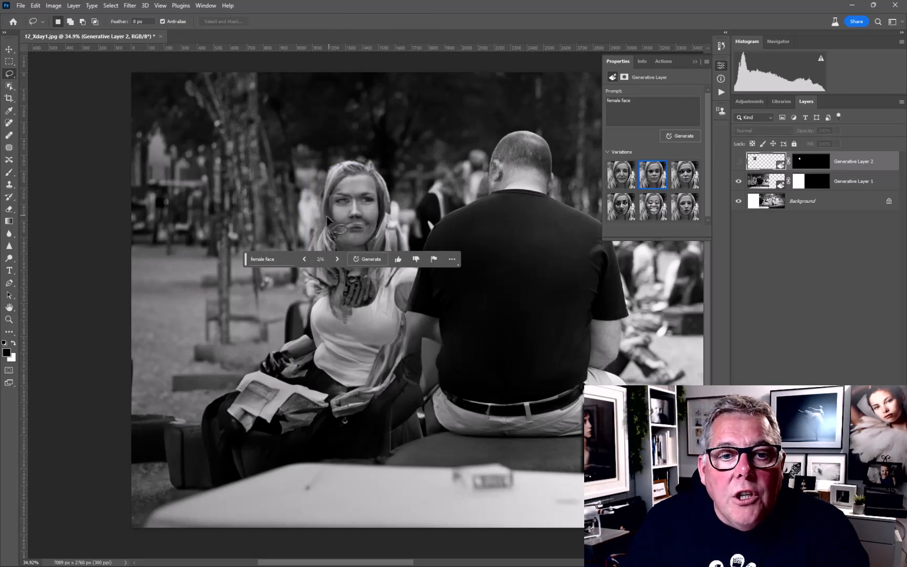
mouse_move(307, 229)
mouse_down()
mouse_move(348, 152)
mouse_move(382, 156)
mouse_move(403, 187)
mouse_move(410, 214)
mouse_move(400, 269)
mouse_move(351, 282)
mouse_move(312, 278)
mouse_move(296, 267)
mouse_move(300, 245)
mouse_up()
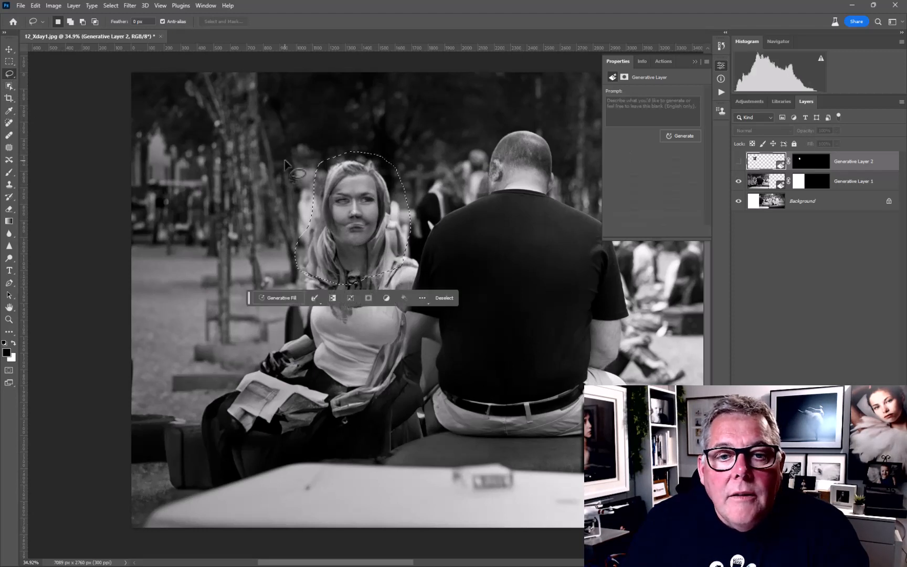
click(278, 298)
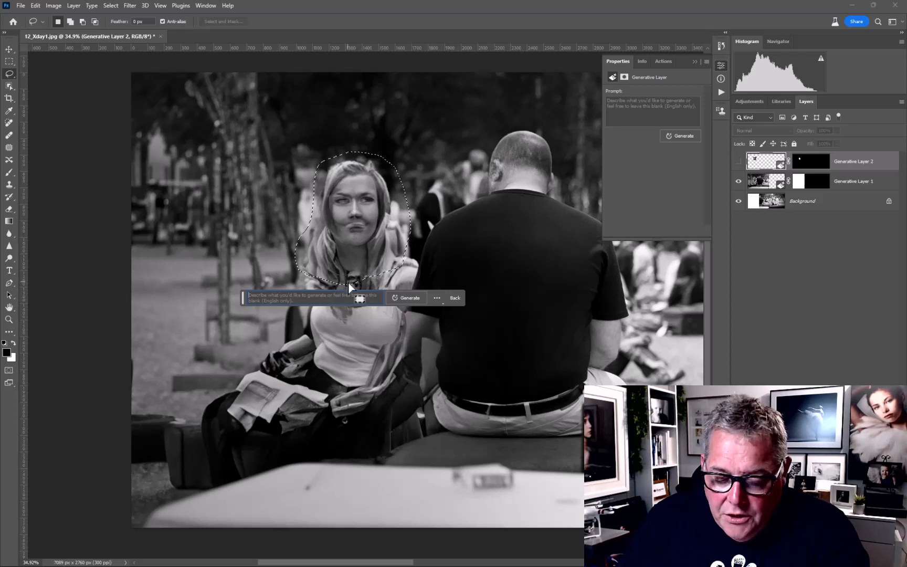
text(w)
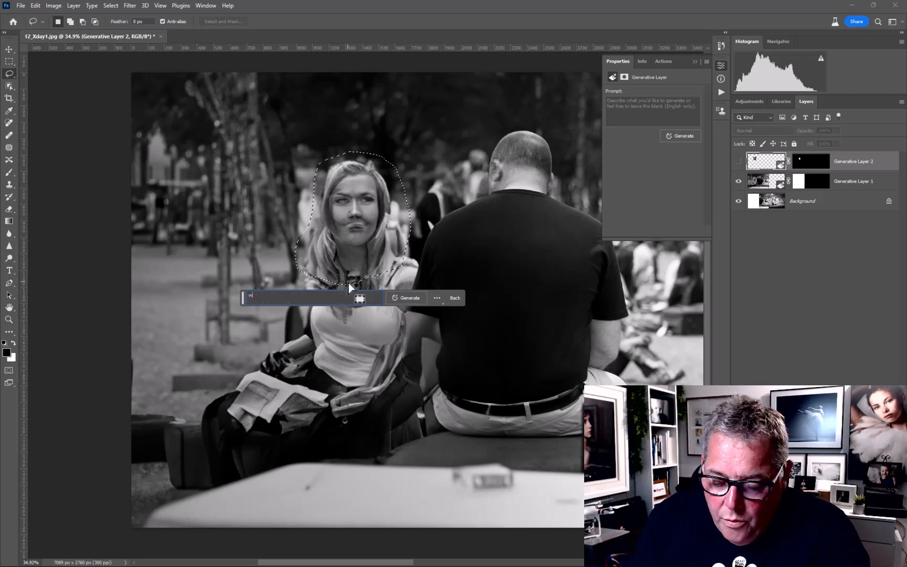
text(oman)
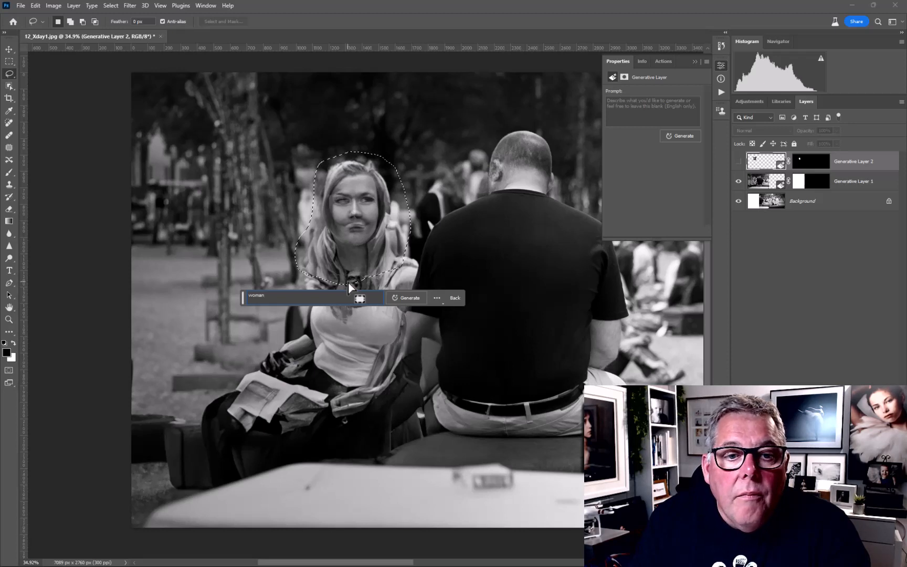
key(Return)
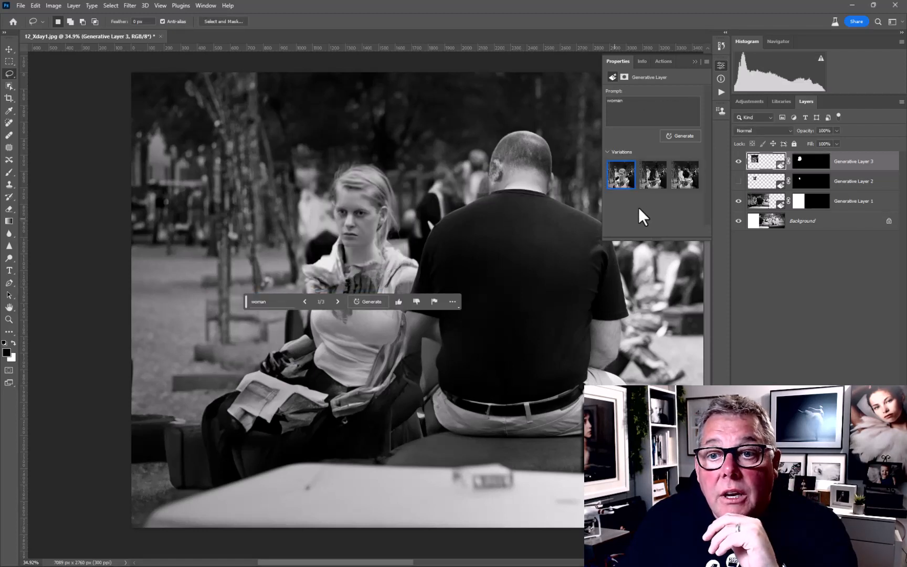
Compare the three "woman" variations, return to the first one, and examine the new head and scarf area up close.
click(655, 178)
click(684, 178)
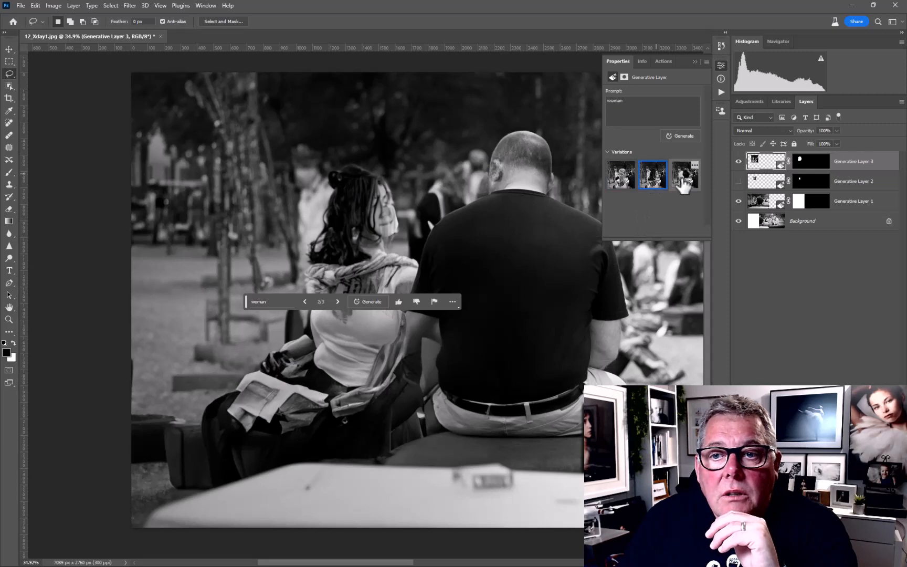
click(623, 183)
scroll(326, 248, up, 2)
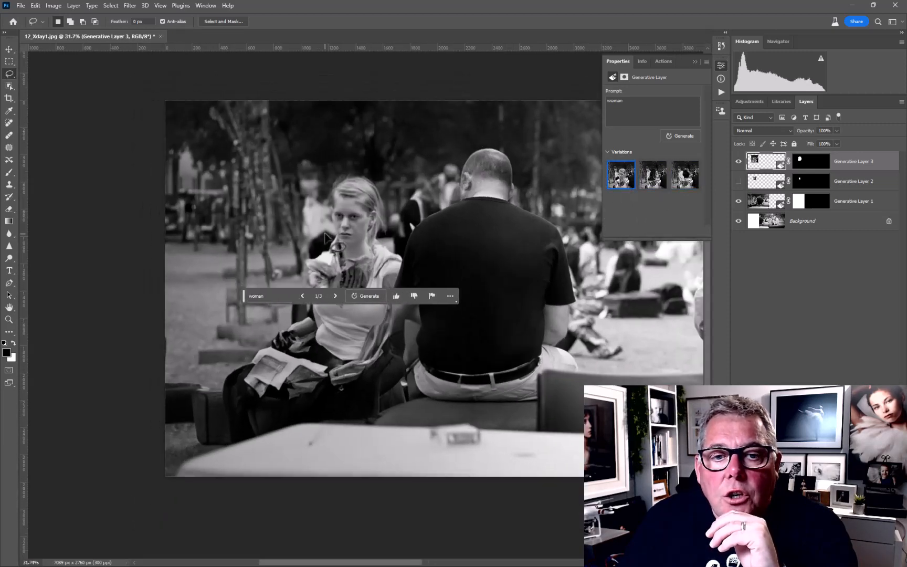
scroll(328, 282, up, 3)
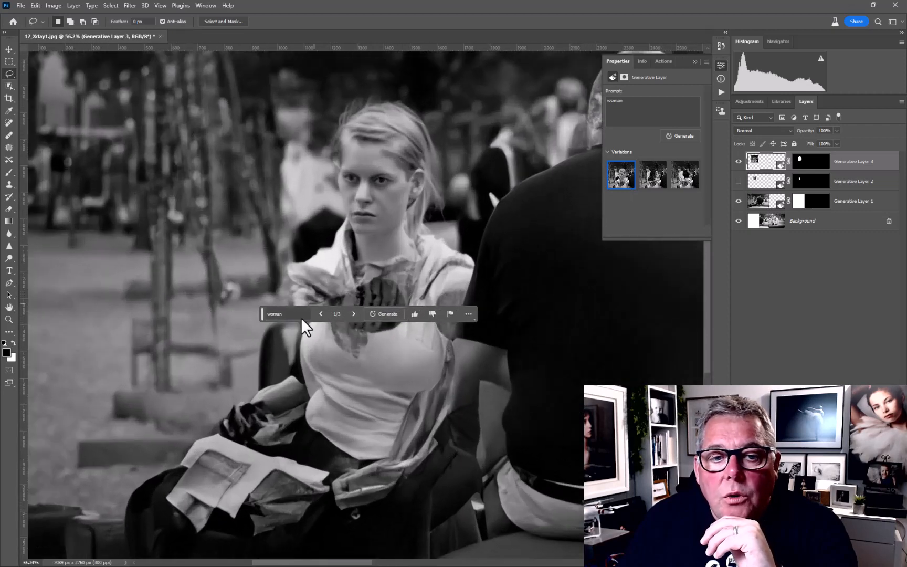
drag(263, 313, 268, 435)
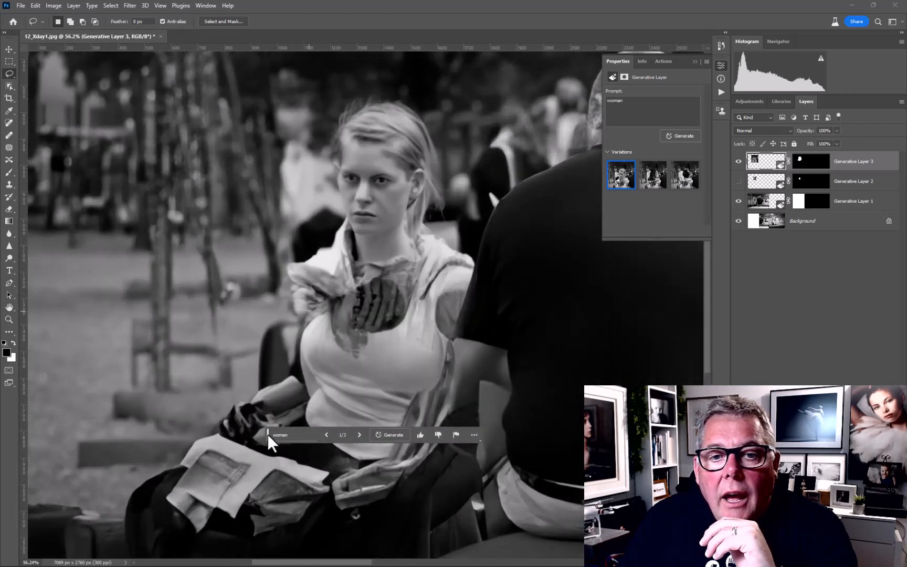
drag(362, 196, 366, 196)
click(313, 172)
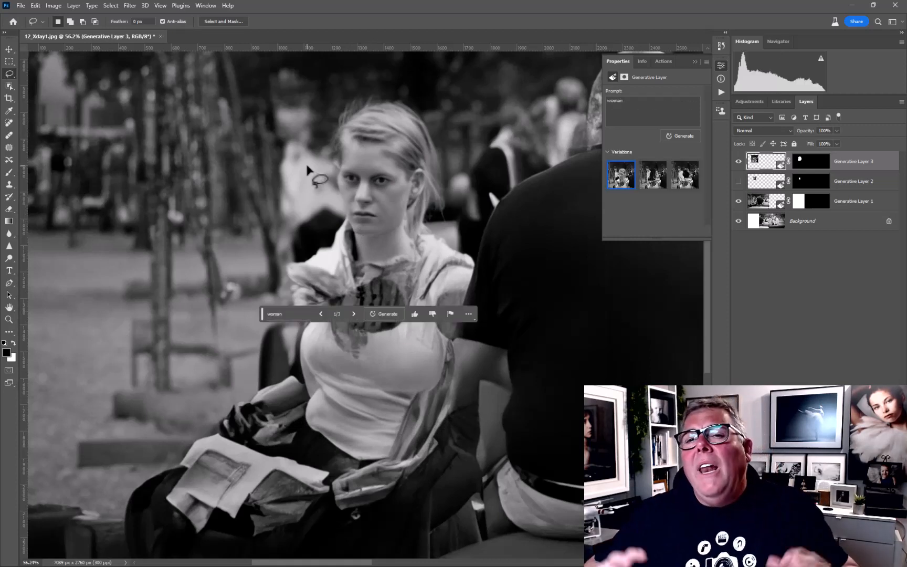